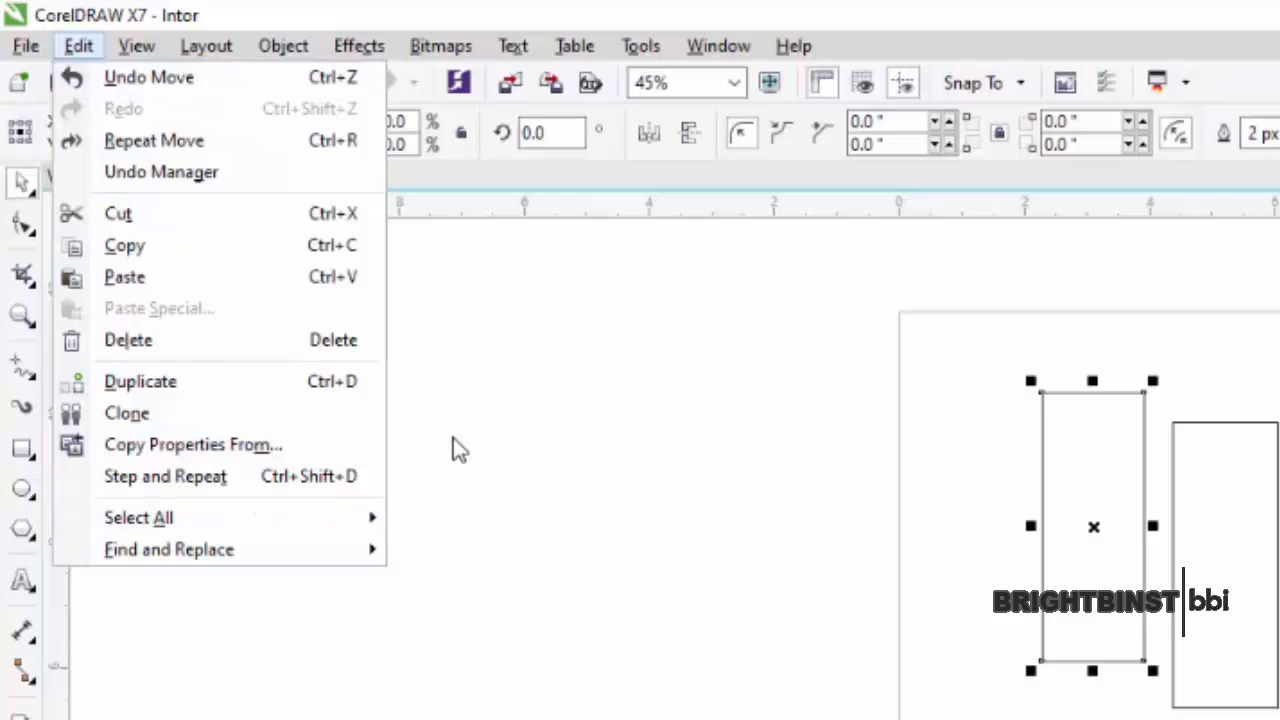
# - Shorten the three tall rectangles from their lower edges, making the middle one about 1.12 in high and the right one about 1.24 in
pyautogui.click(438, 426)
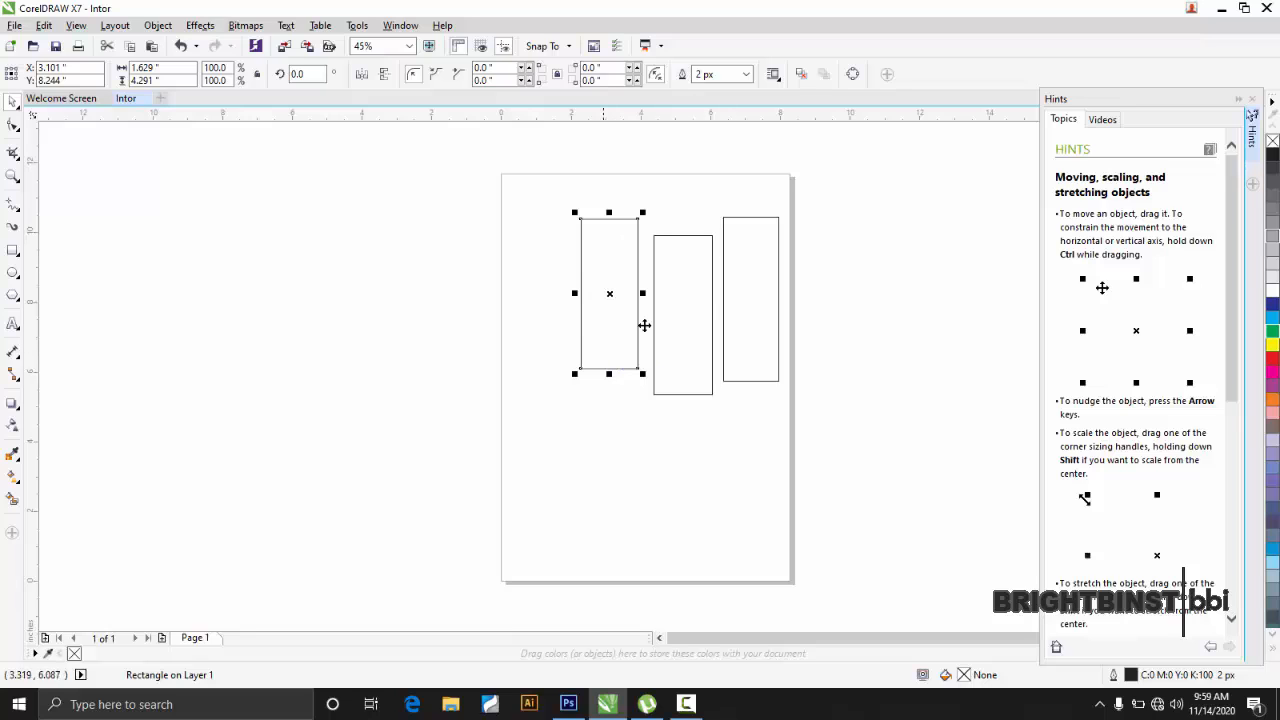
pyautogui.moveTo(613, 376); pyautogui.dragTo(609, 281)
pyautogui.click(676, 312)
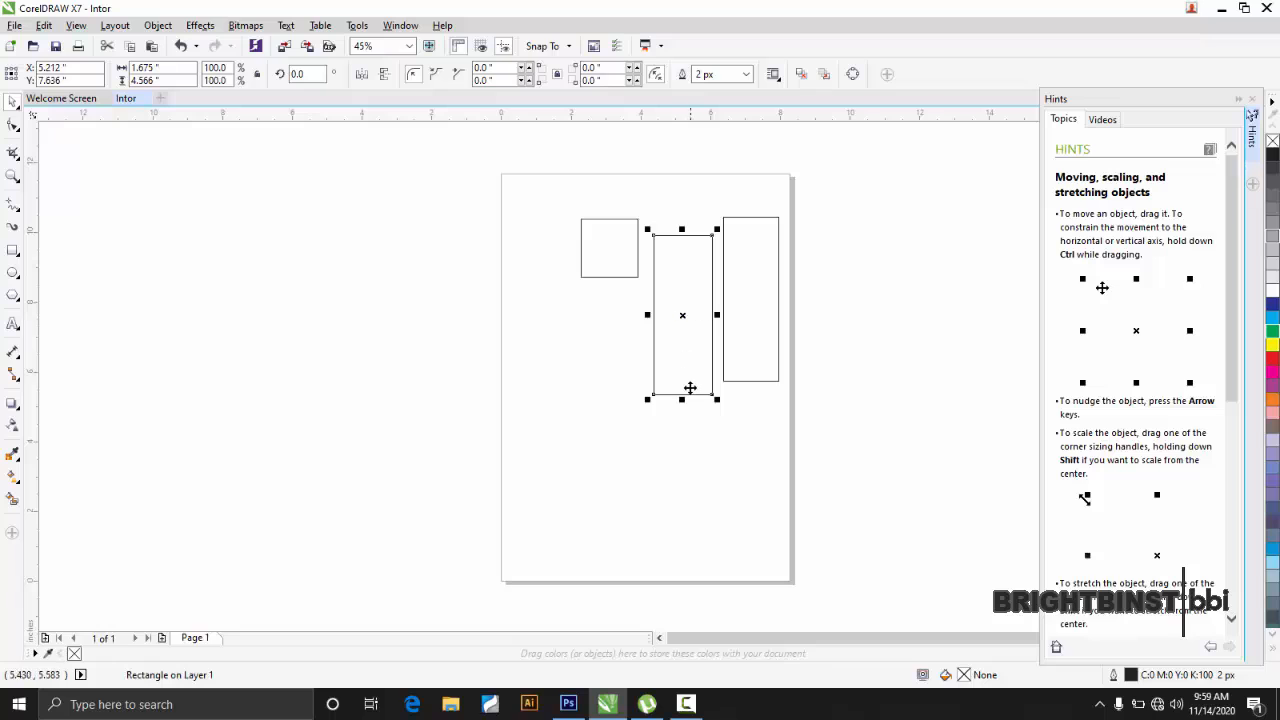
pyautogui.moveTo(682, 399); pyautogui.dragTo(684, 276)
pyautogui.click(752, 347)
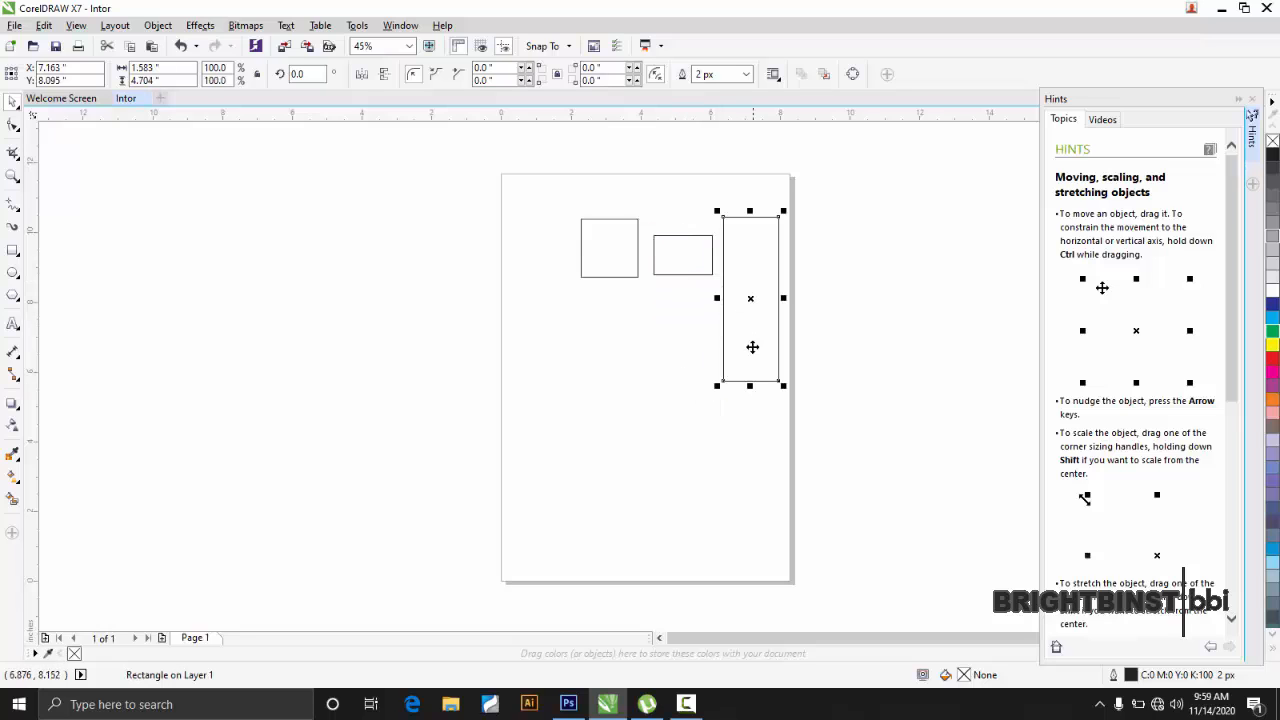
pyautogui.moveTo(749, 384); pyautogui.dragTo(717, 224)
# - Rearrange the three rectangles into a vertical column on the right half of the page
pyautogui.moveTo(581, 248); pyautogui.dragTo(683, 394)
pyautogui.moveTo(700, 300); pyautogui.dragTo(723, 291)
pyautogui.moveTo(710, 222); pyautogui.dragTo(718, 221)
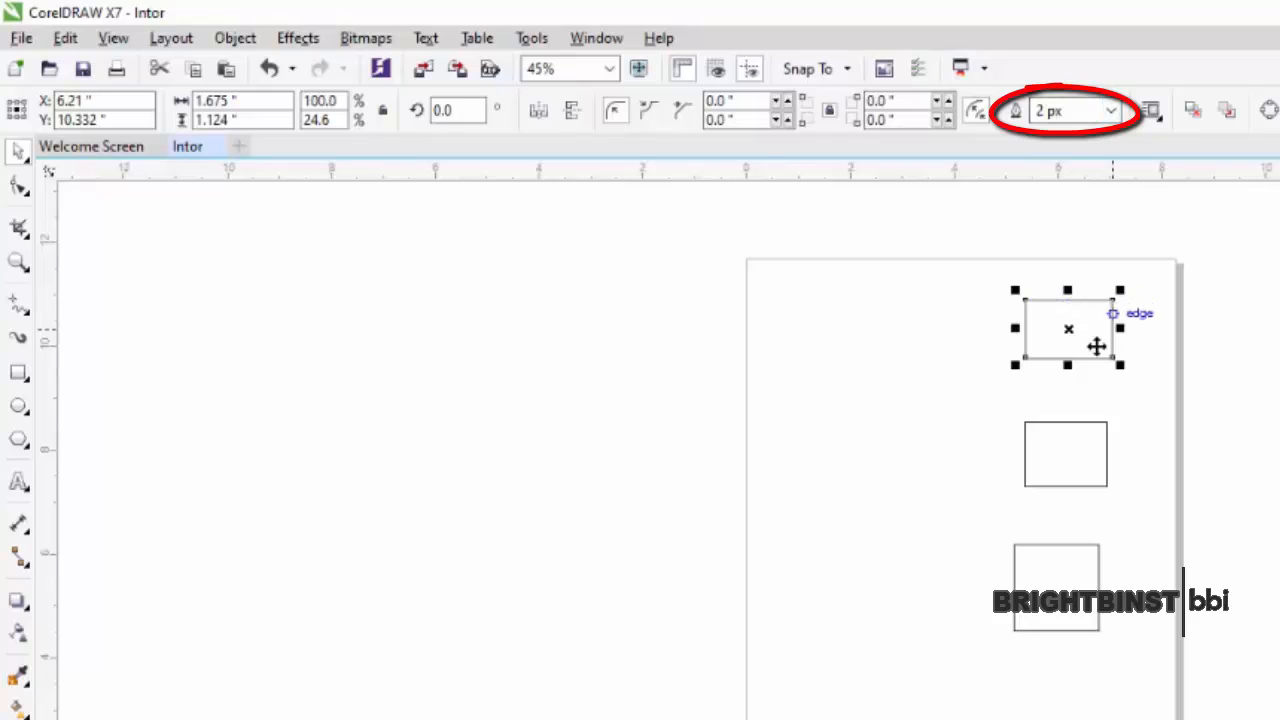
# - Set the outline width of the column's top rectangle to 16 px
pyautogui.click(1113, 113)
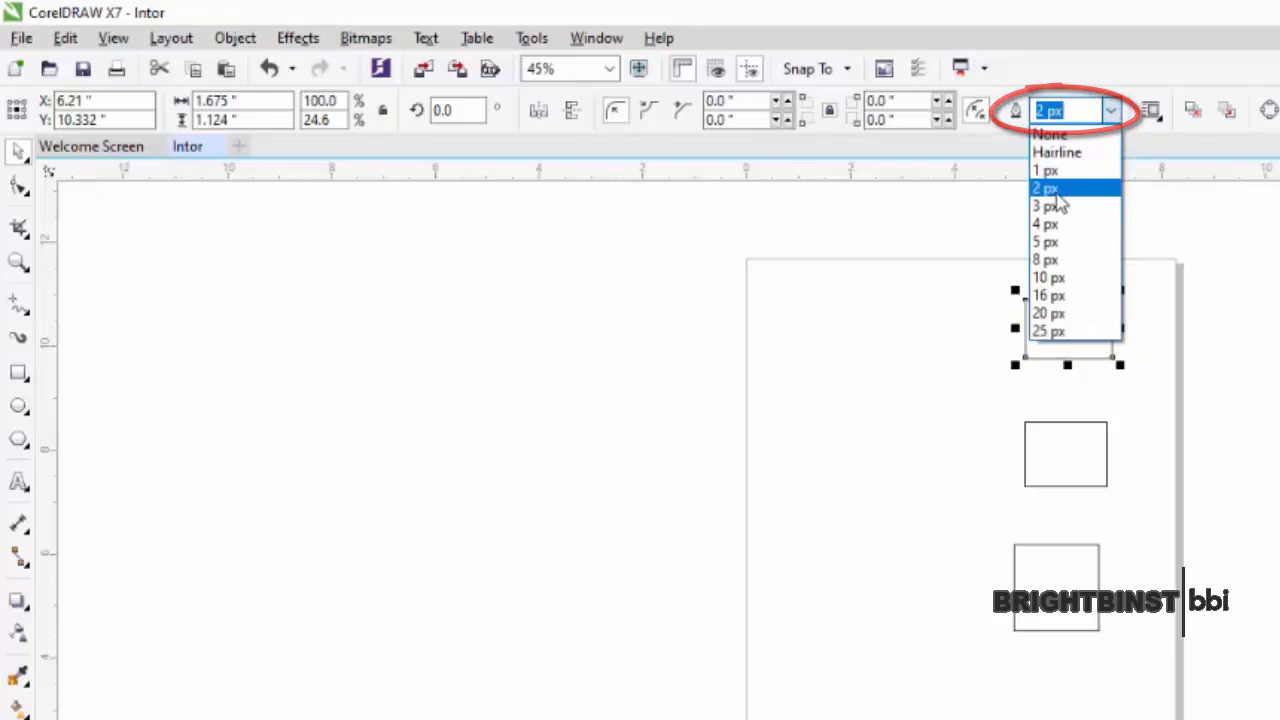
pyautogui.click(1050, 194)
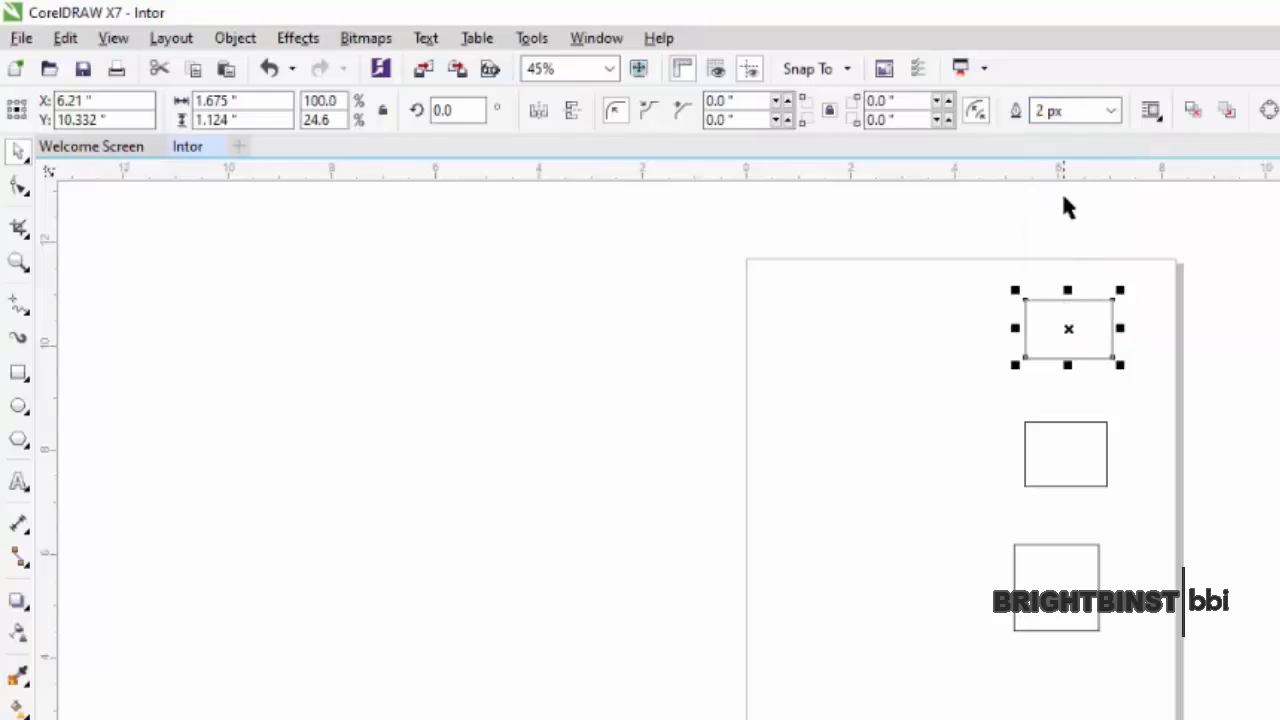
pyautogui.click(1113, 113)
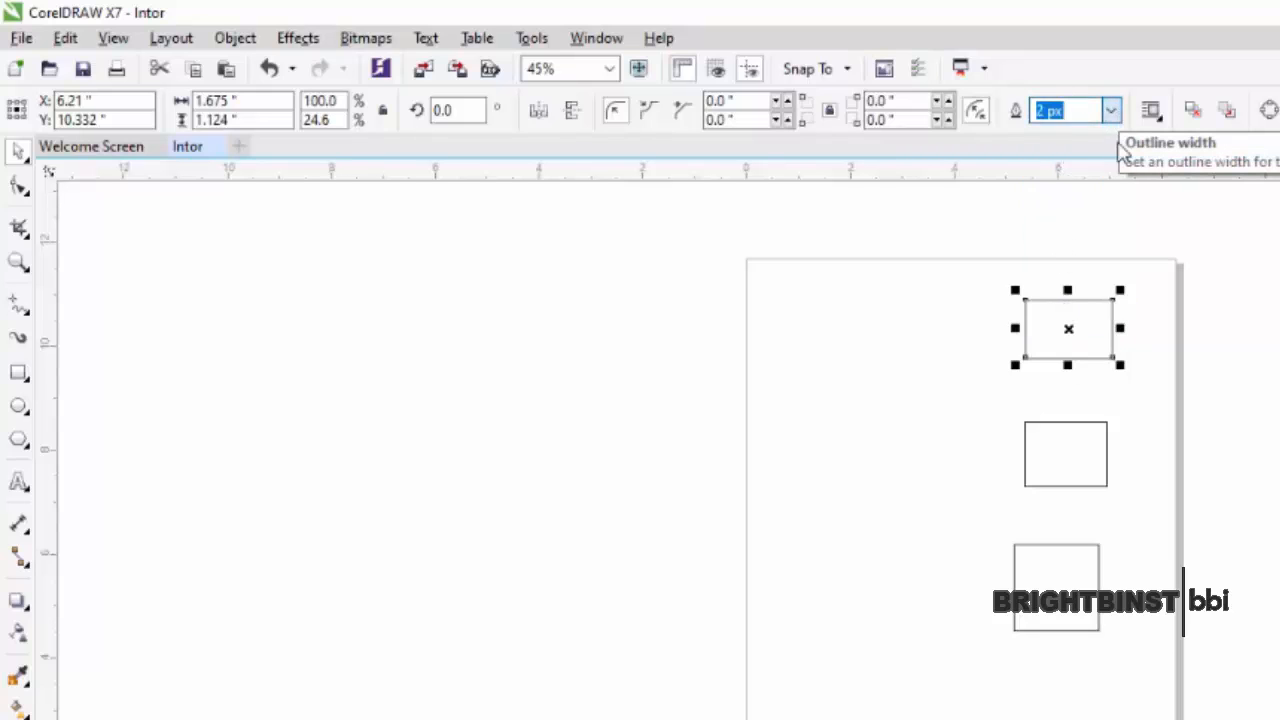
pyautogui.click(1052, 298)
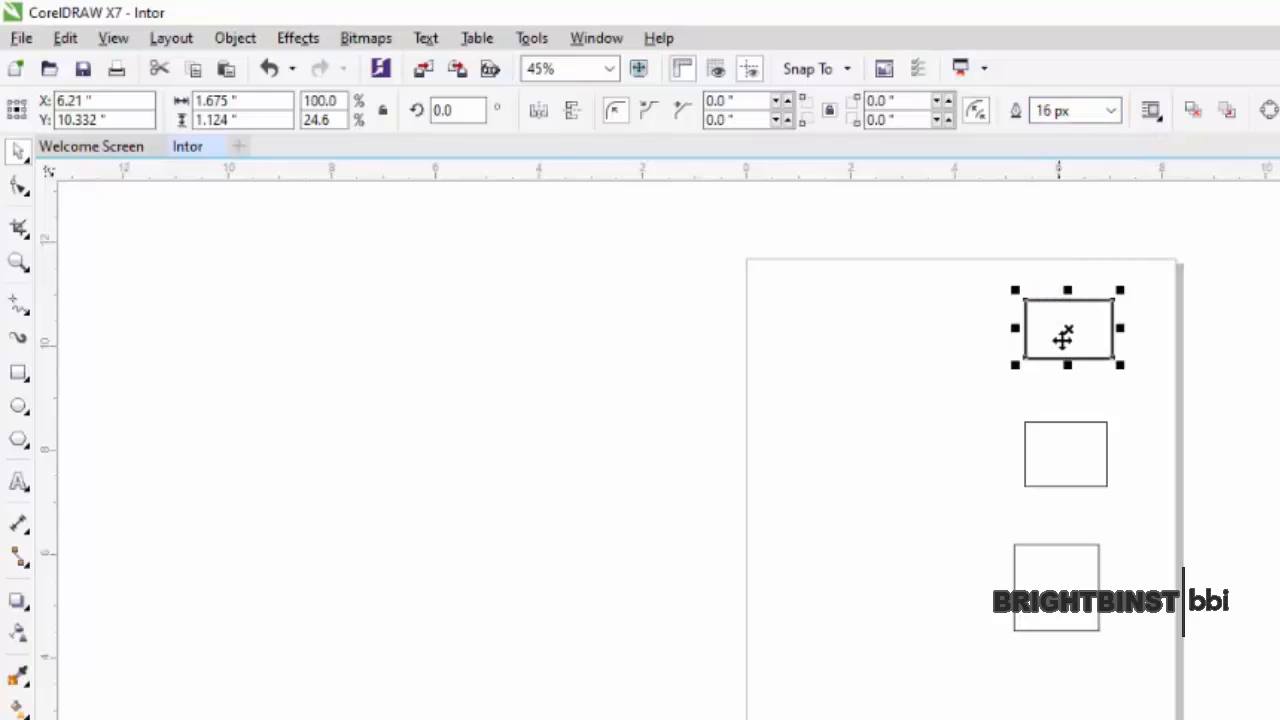
# - Move the thick-outlined rectangle slightly up and place the middle rectangle to its left near the page's upper edge
pyautogui.moveTo(1066, 327); pyautogui.dragTo(1073, 324)
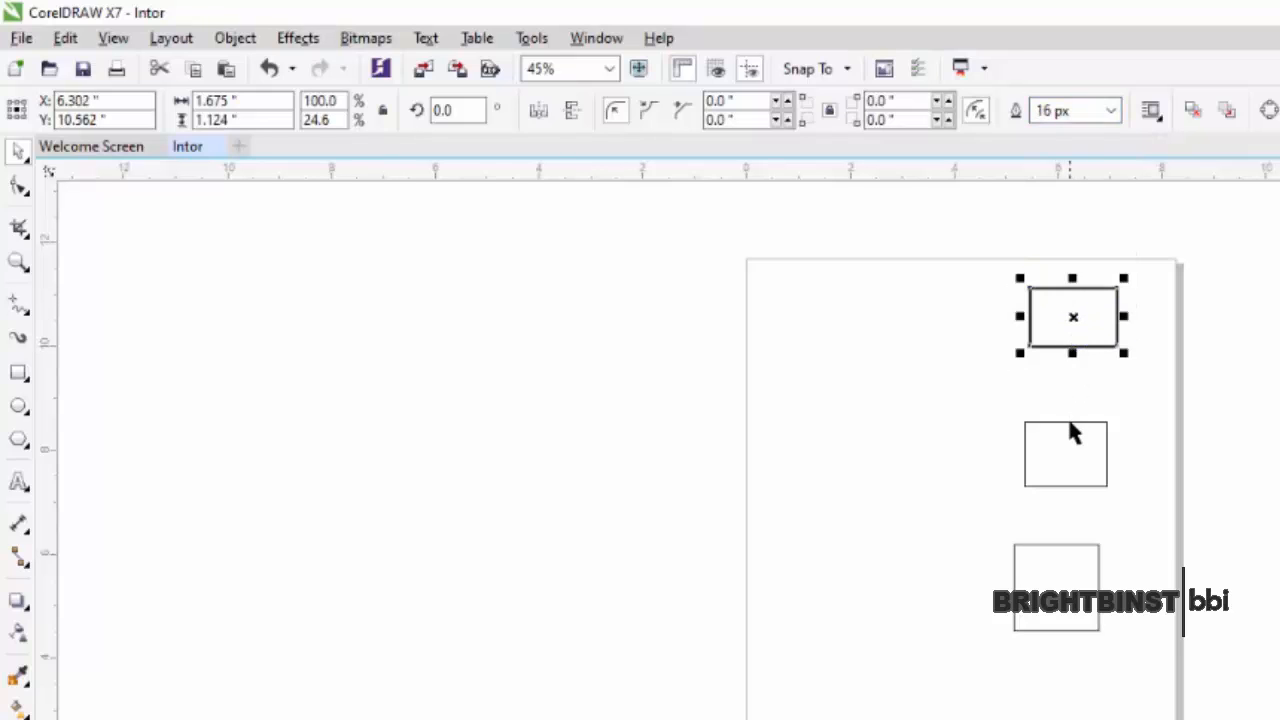
pyautogui.moveTo(1074, 432); pyautogui.dragTo(960, 323)
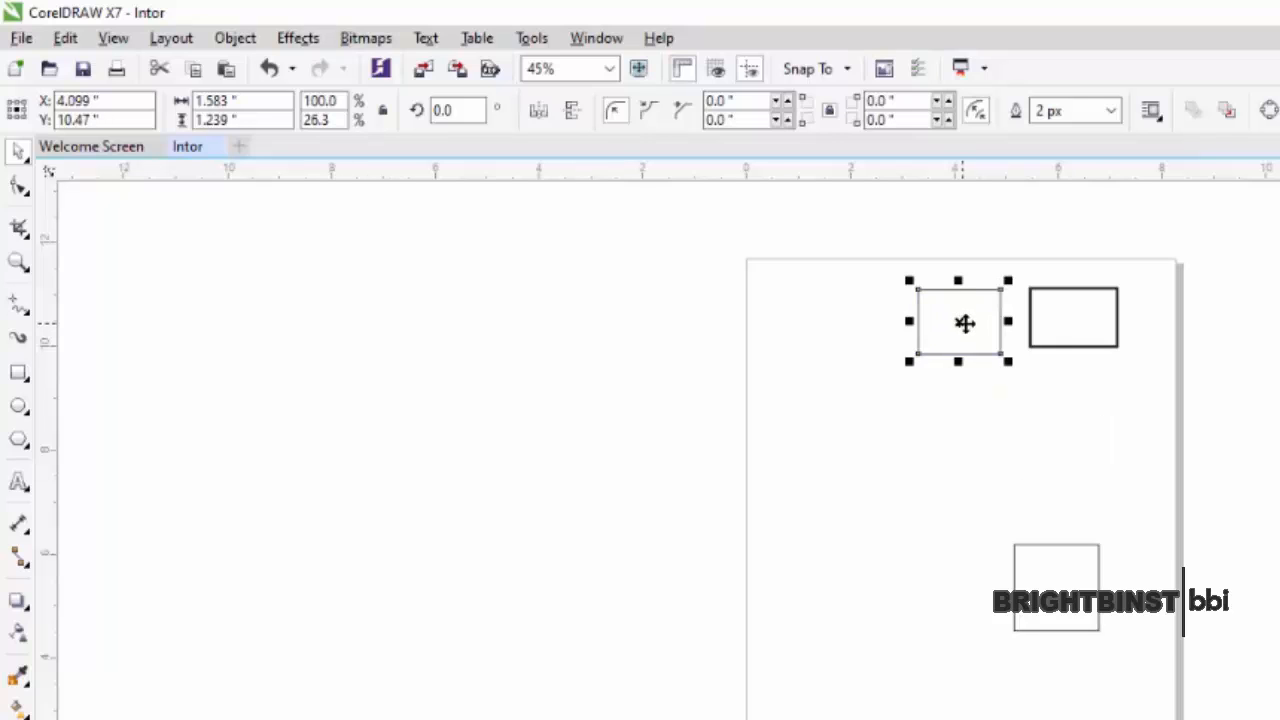
pyautogui.click(1068, 411)
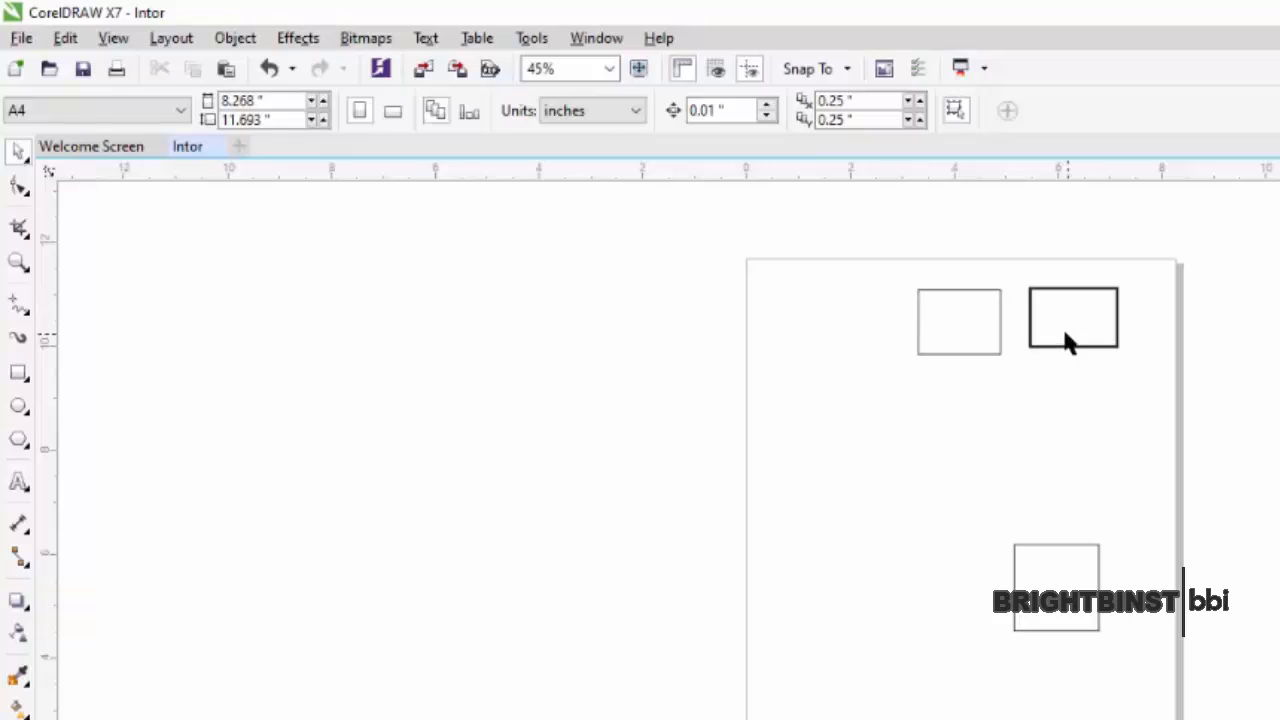
# - Copy only the Outline Pen property from the thin-outlined rectangle beside it to the thick-outlined rectangle using Copy Properties From
pyautogui.click(1064, 334)
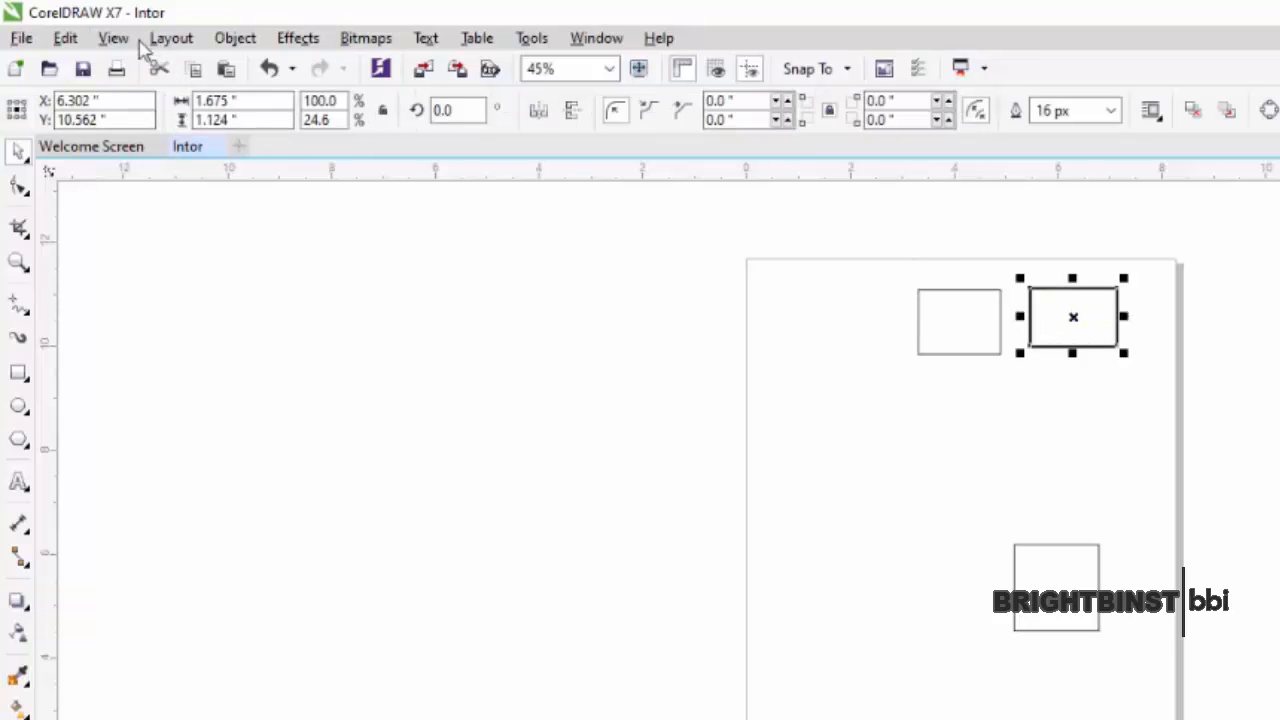
pyautogui.click(66, 40)
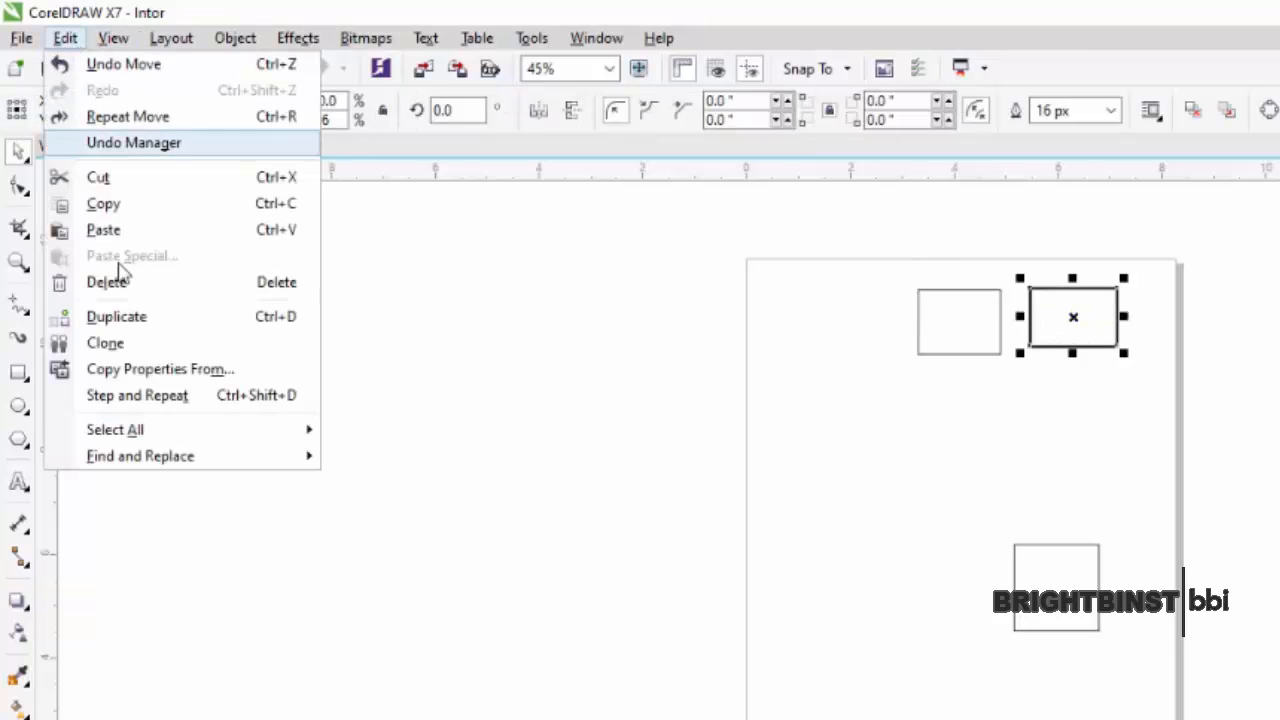
pyautogui.click(208, 370)
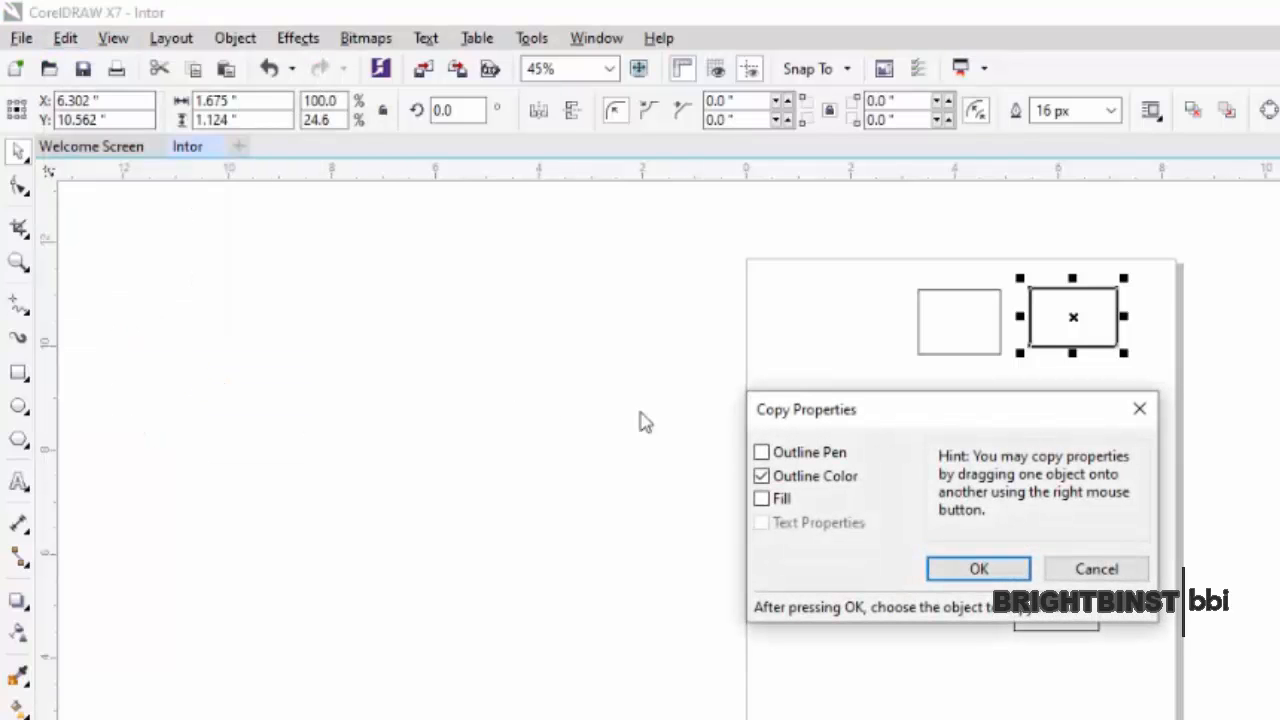
pyautogui.click(765, 478)
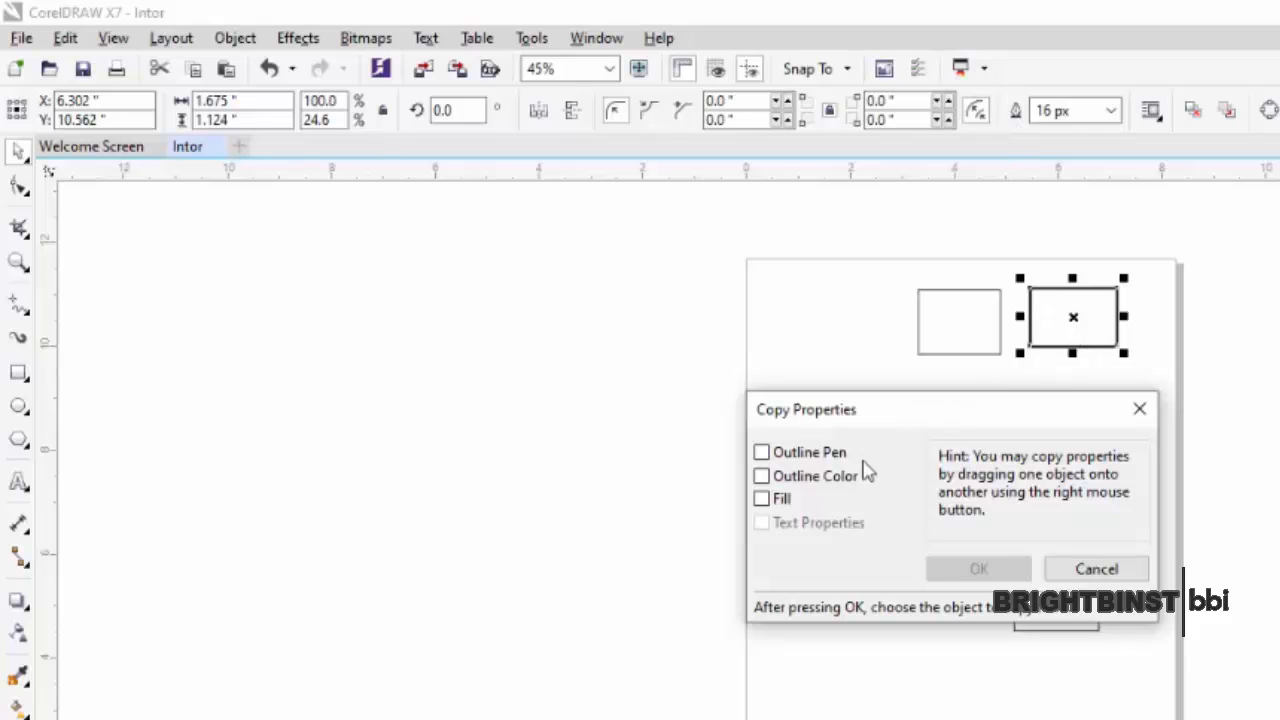
pyautogui.click(763, 455)
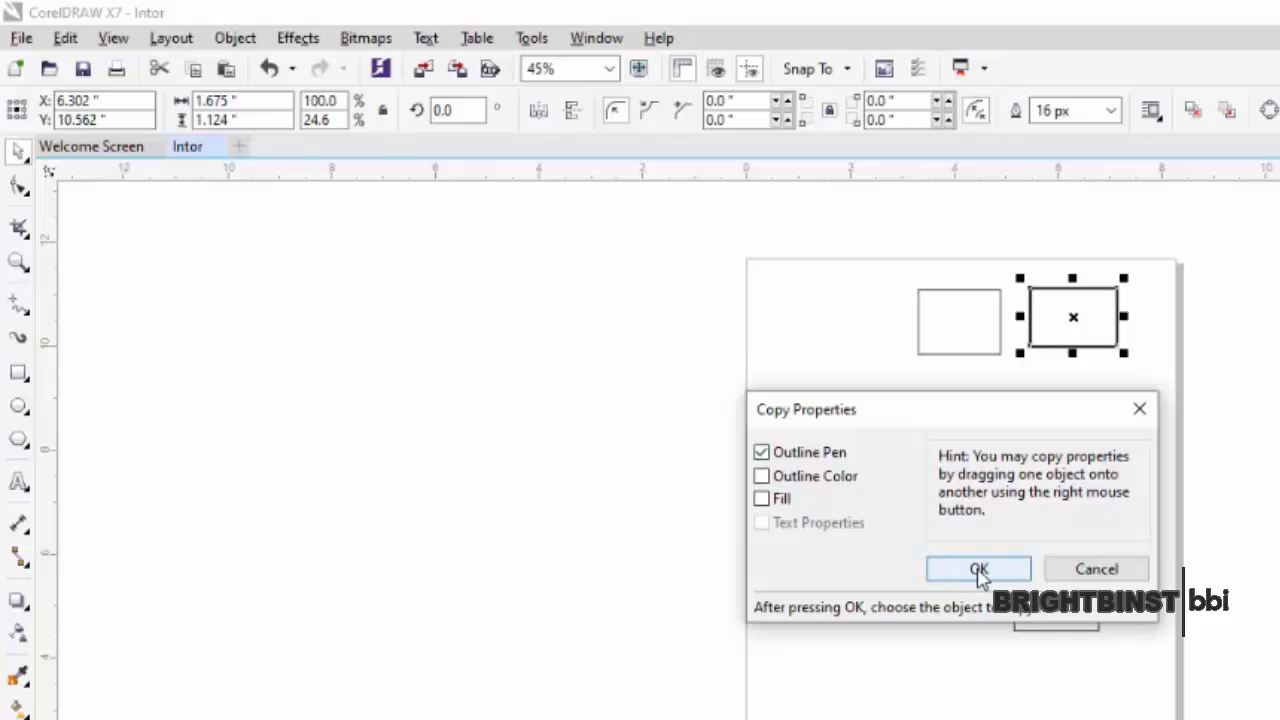
pyautogui.click(978, 568)
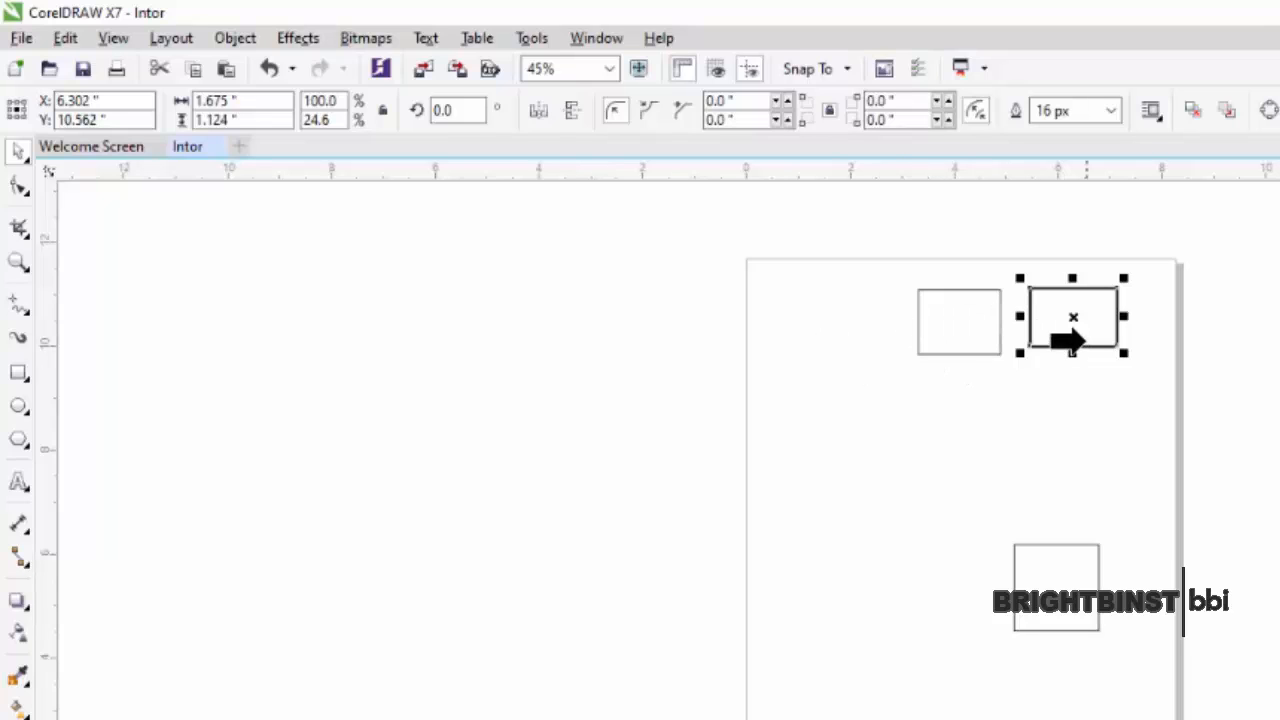
pyautogui.click(930, 330)
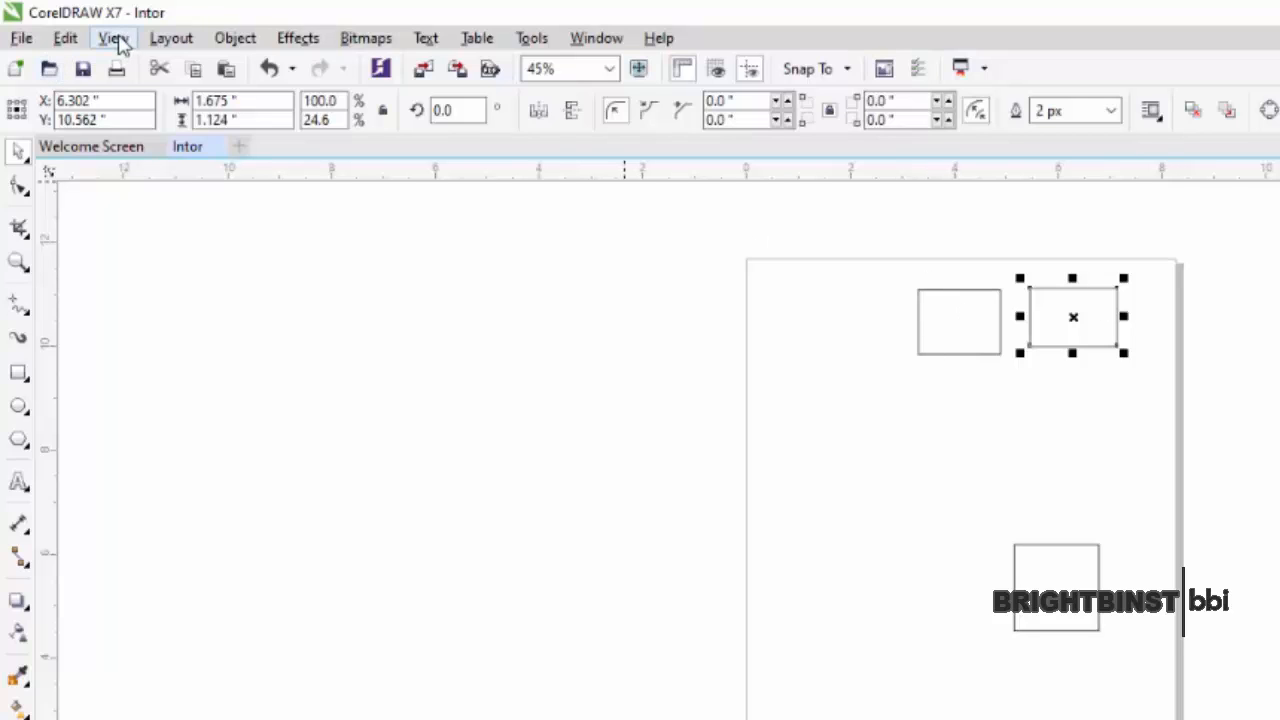
pyautogui.click(65, 40)
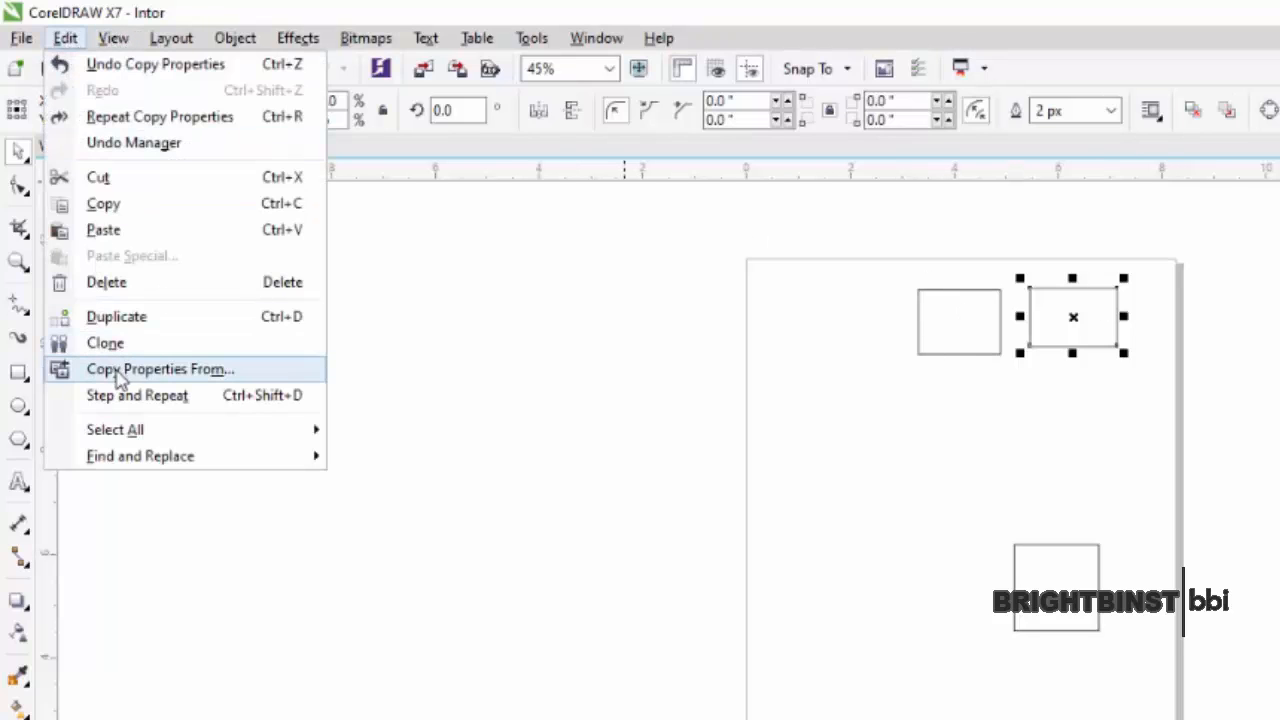
pyautogui.click(156, 369)
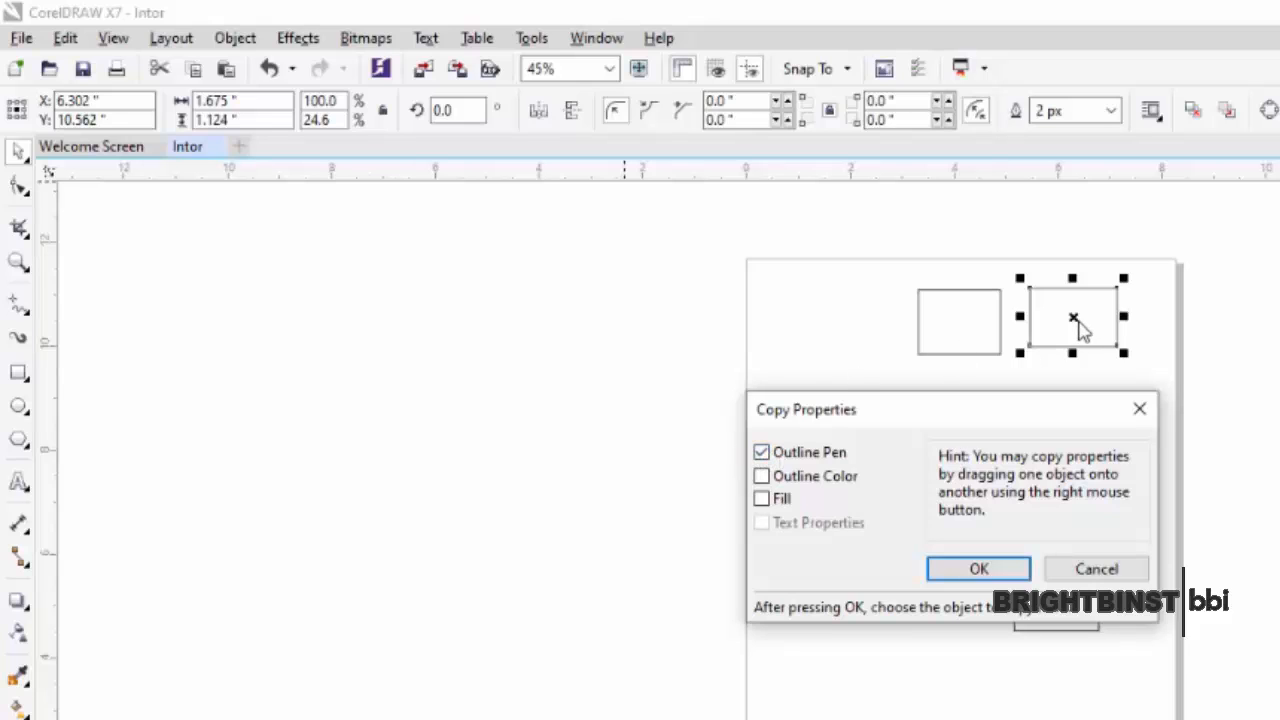
pyautogui.click(762, 453)
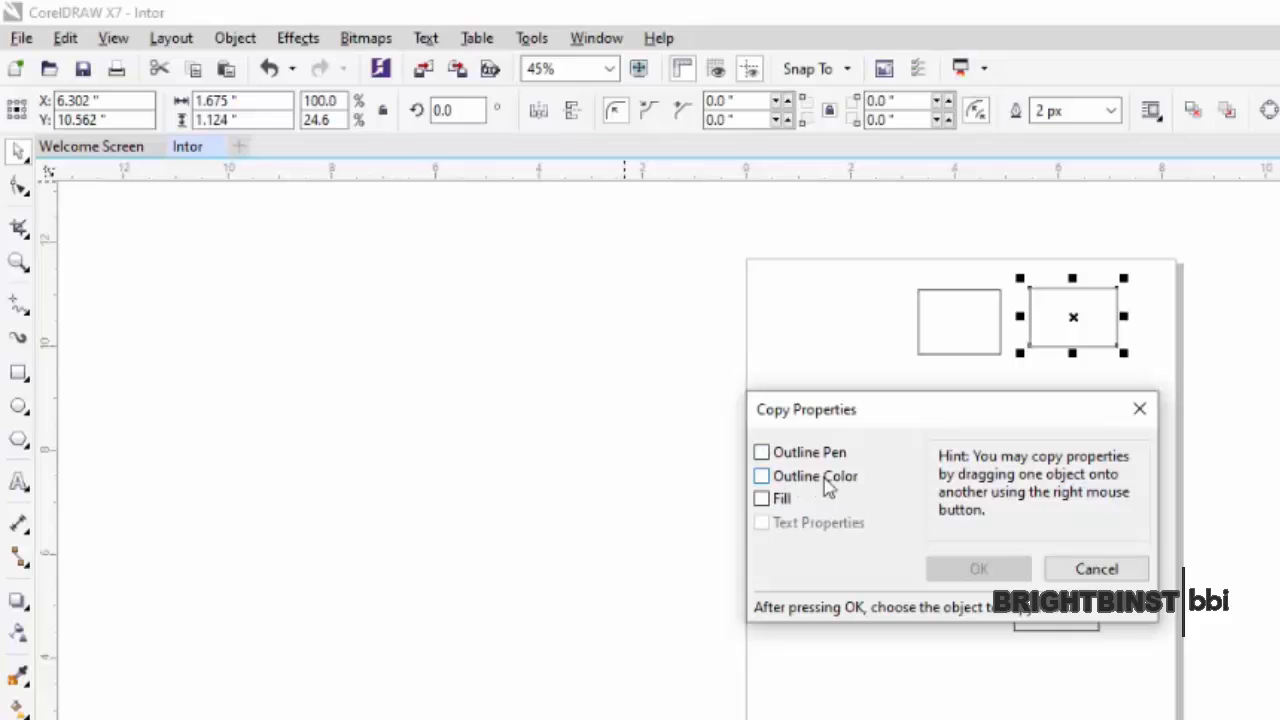
pyautogui.click(1097, 567)
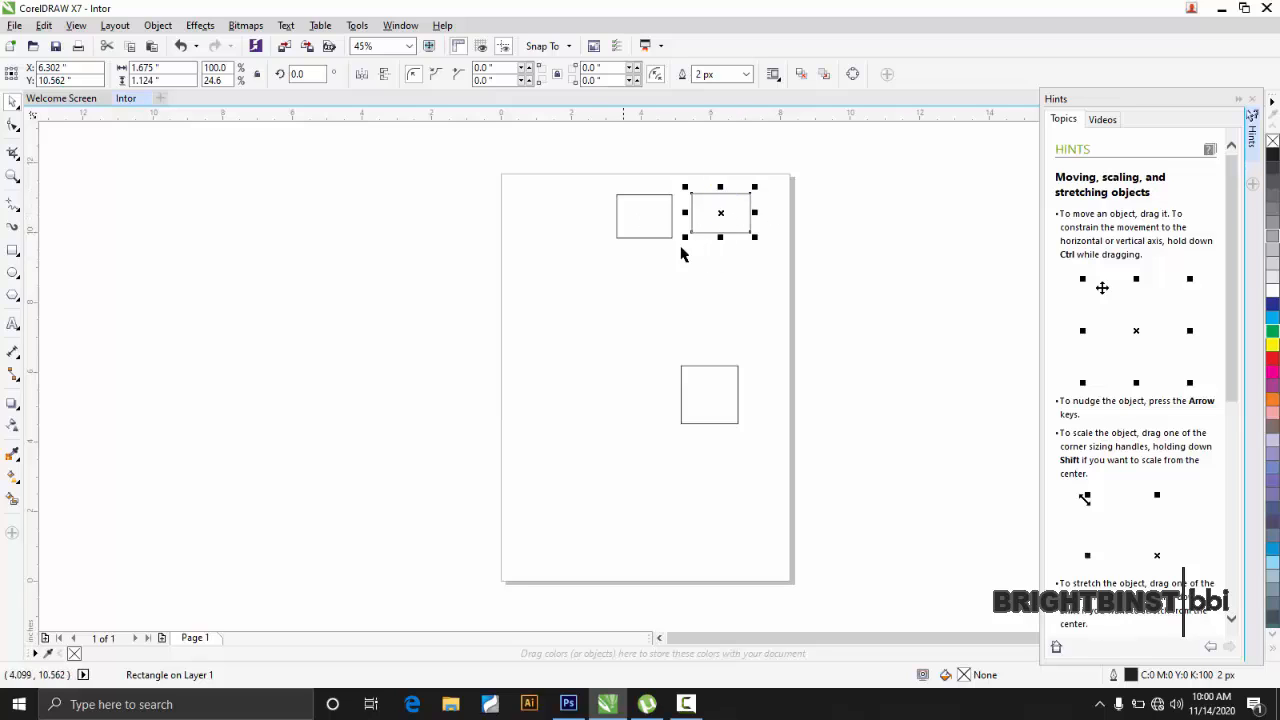
# - Move the upper-right rectangle closer to the page's right edge and set its outline colour to magenta
pyautogui.moveTo(720, 205); pyautogui.dragTo(749, 212)
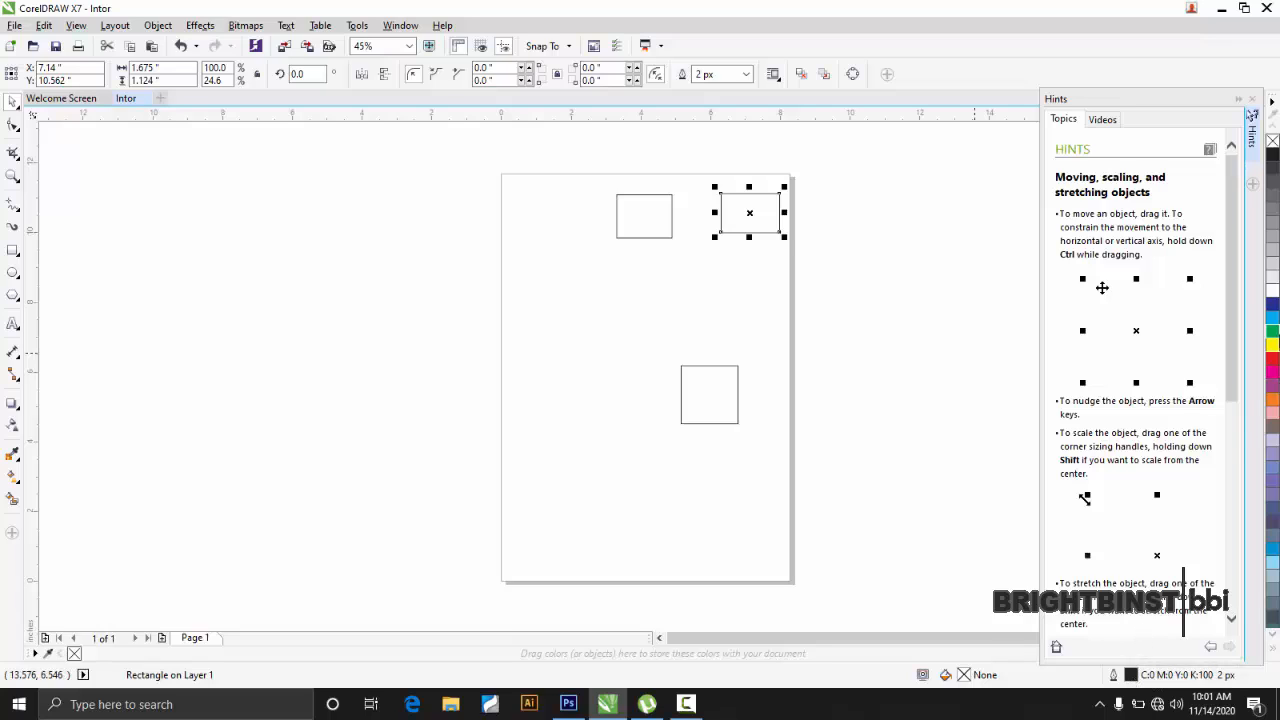
pyautogui.doubleClick(1131, 676)
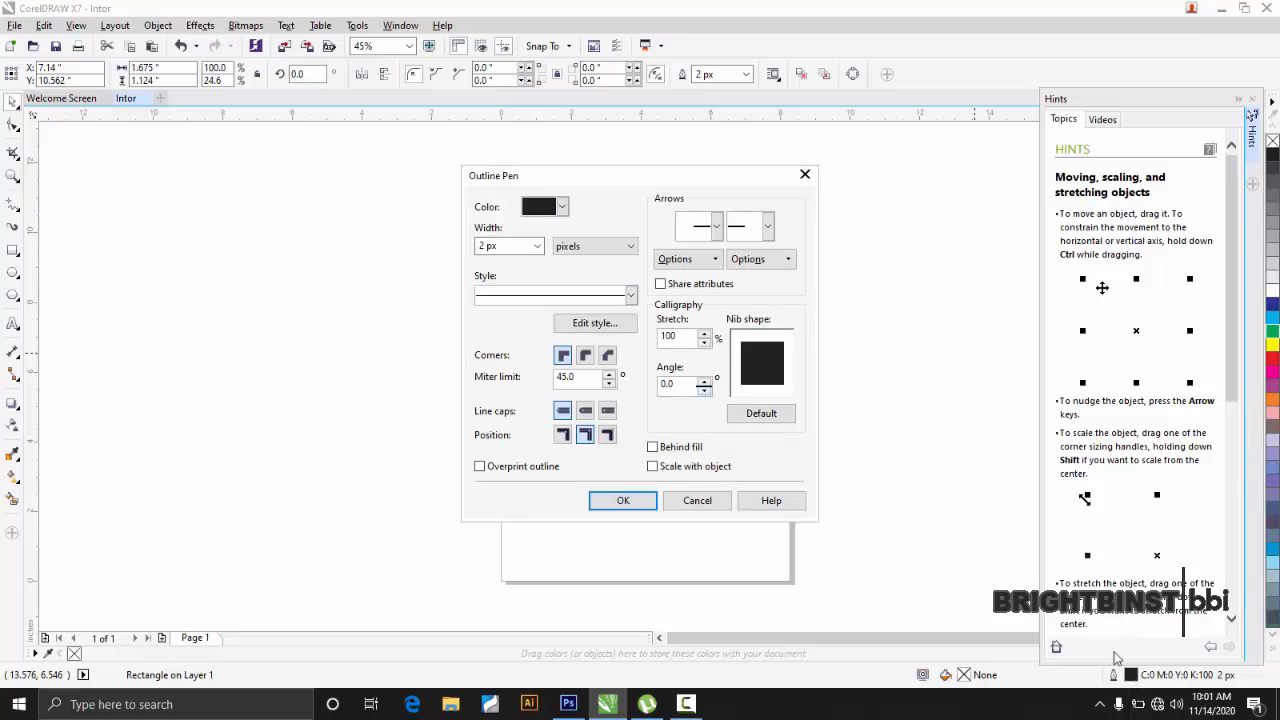
pyautogui.click(563, 207)
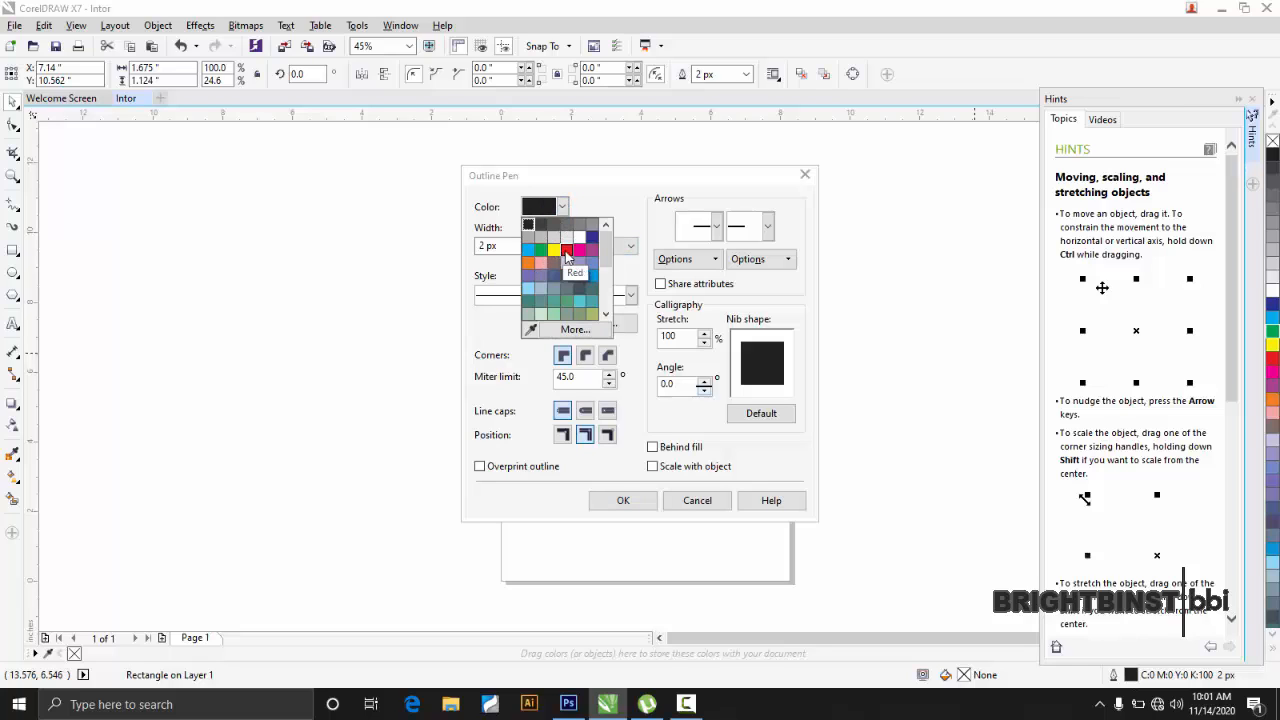
pyautogui.click(578, 251)
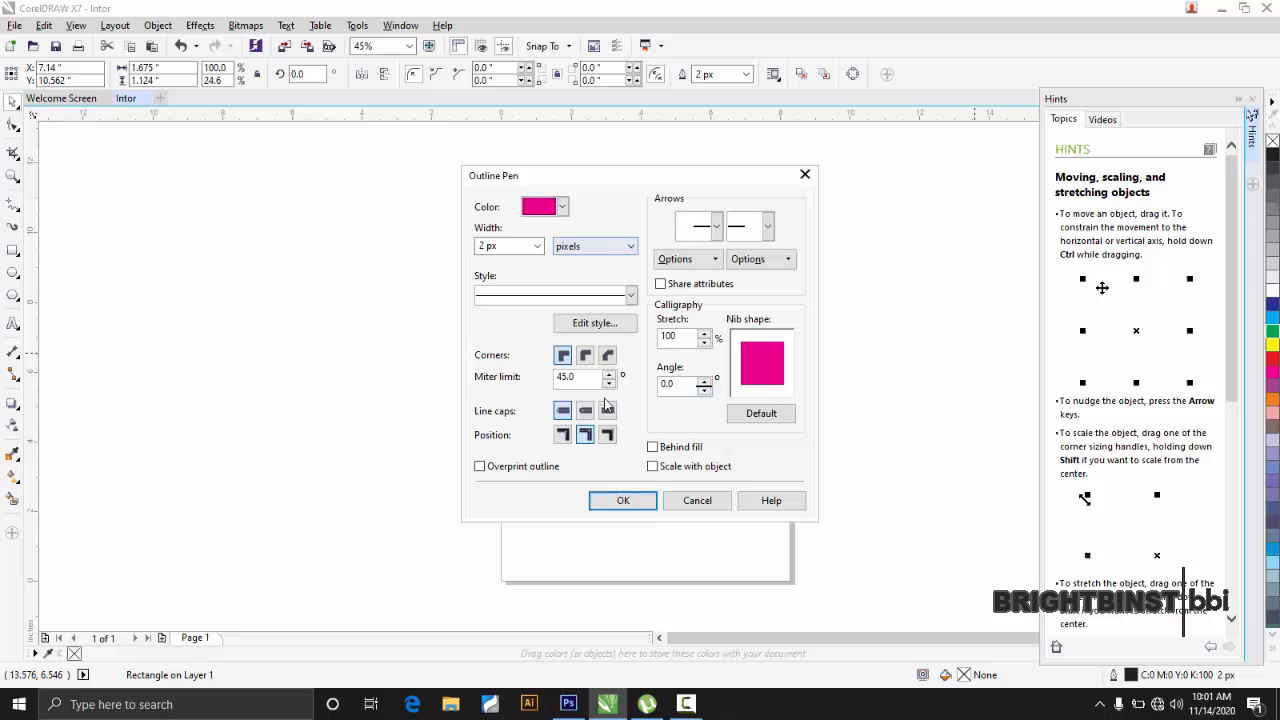
pyautogui.click(631, 501)
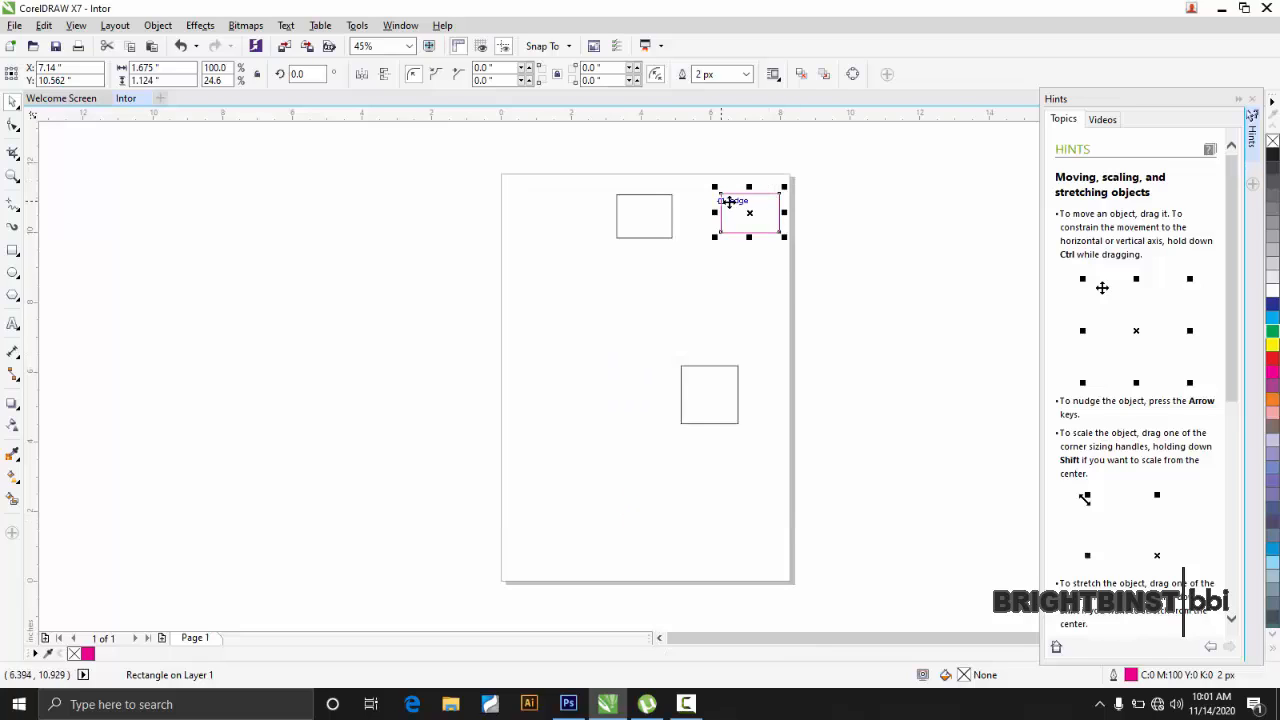
# - Move the black rectangle beside the magenta one to the page's left edge and paste copies to form a loose column of four
pyautogui.click(43, 26)
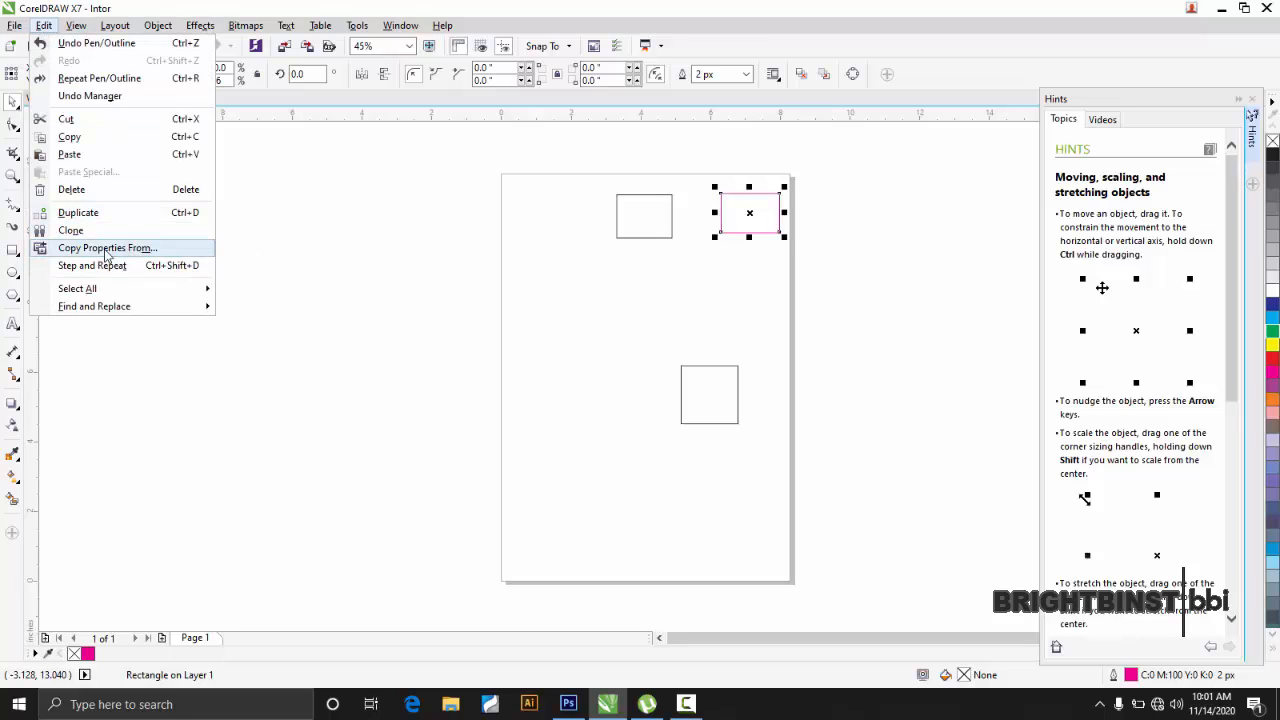
pyautogui.click(641, 224)
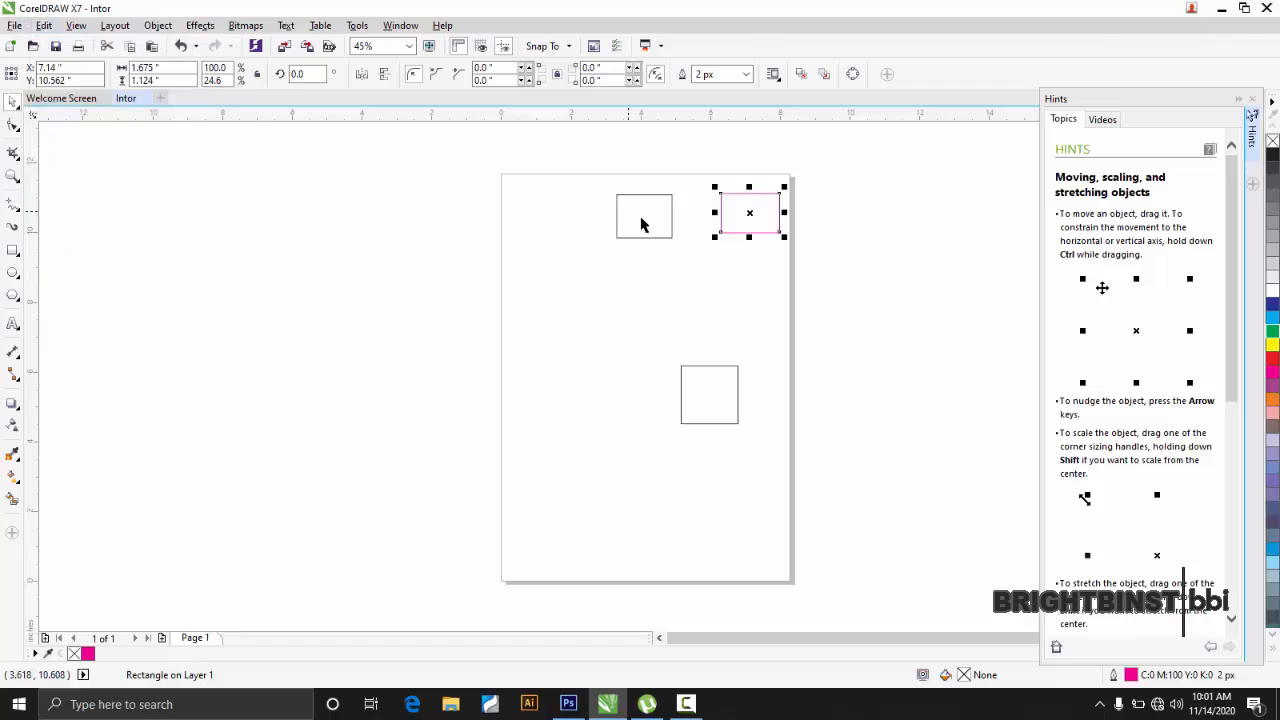
pyautogui.click(643, 220)
pyautogui.moveTo(646, 217); pyautogui.dragTo(544, 220)
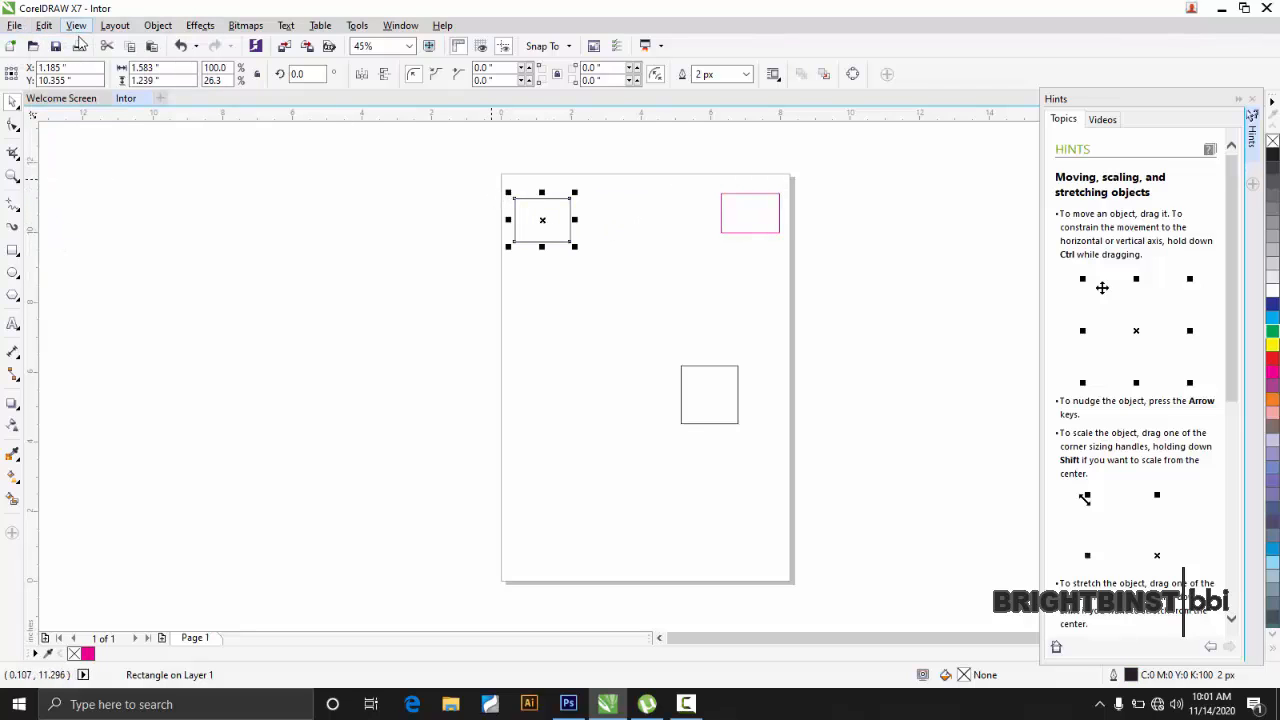
pyautogui.click(151, 47)
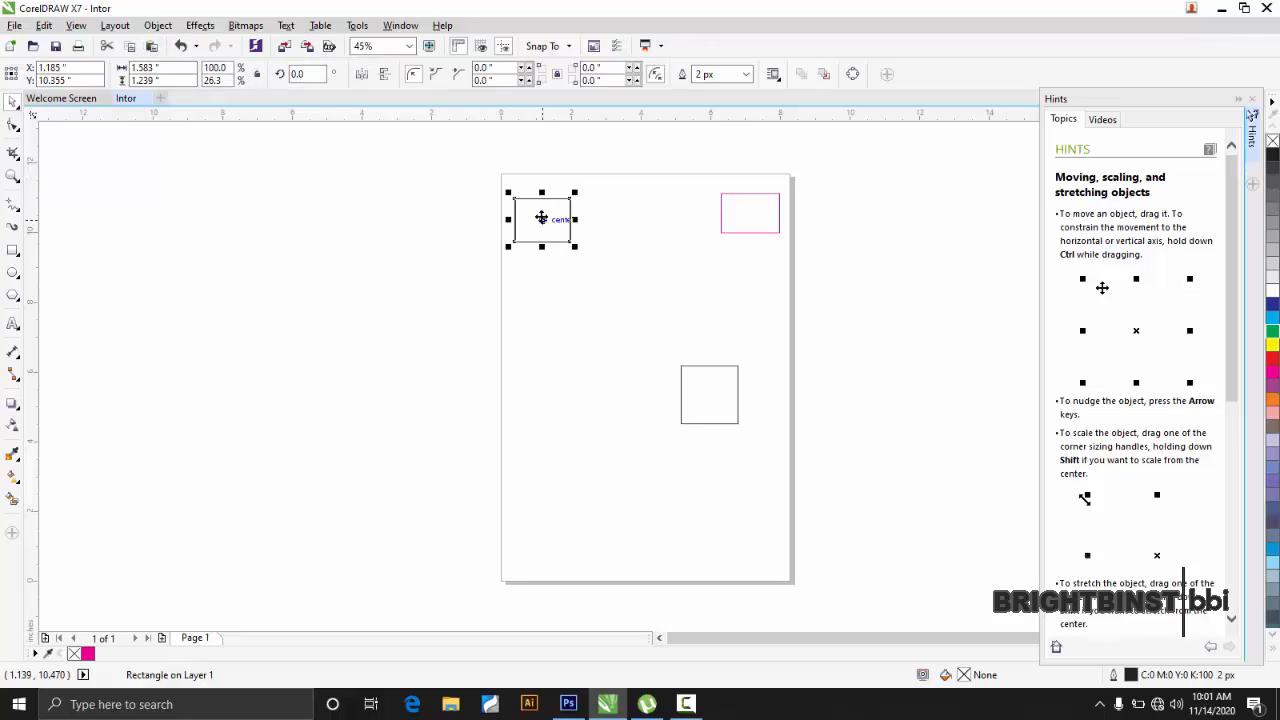
pyautogui.moveTo(540, 215); pyautogui.dragTo(532, 458)
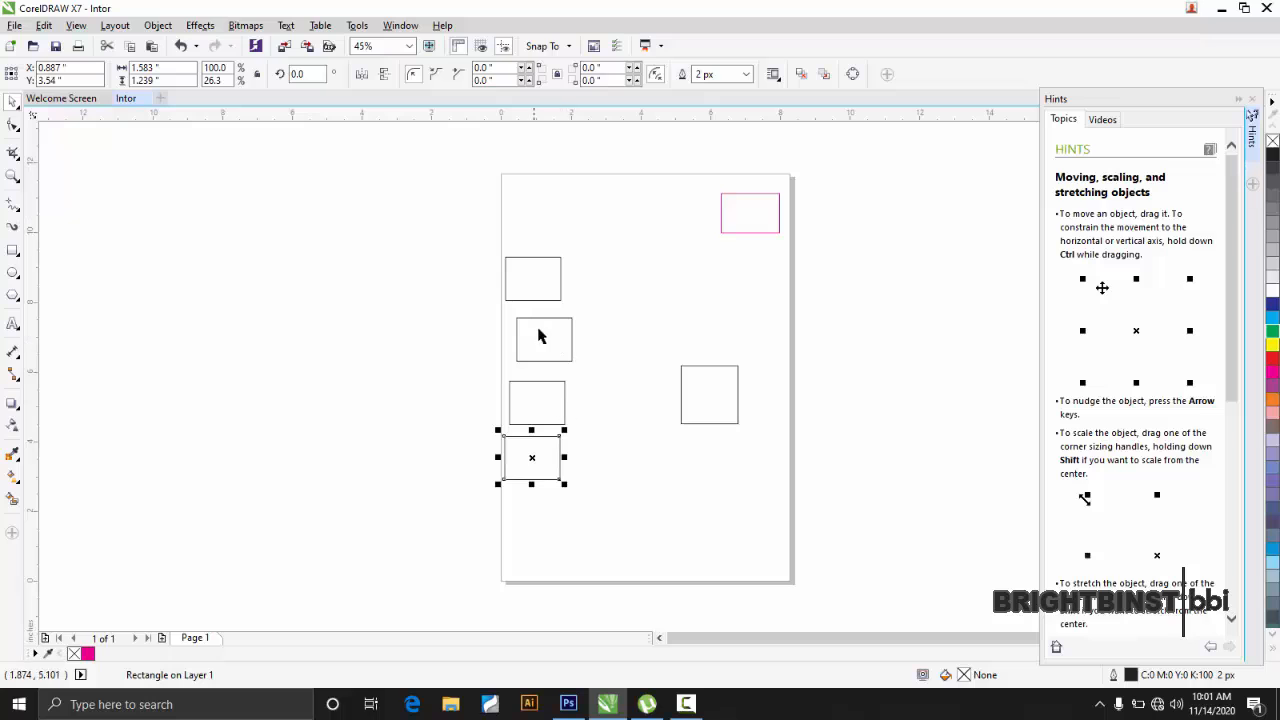
# - Tidy the positions of the four black rectangles in the column along the page's left edge, and select all four
pyautogui.moveTo(593, 513); pyautogui.dragTo(460, 246)
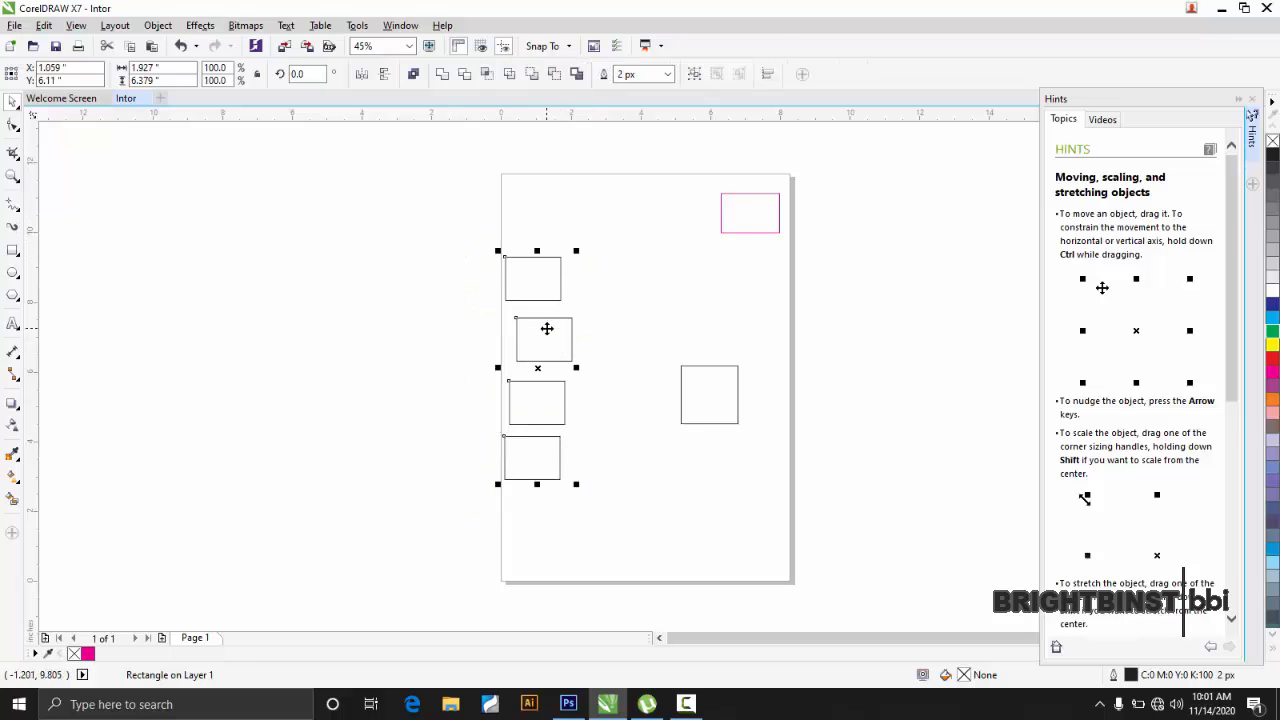
pyautogui.moveTo(540, 365); pyautogui.dragTo(539, 310)
pyautogui.click(593, 471)
pyautogui.moveTo(540, 379); pyautogui.dragTo(535, 372)
pyautogui.click(543, 437)
pyautogui.moveTo(540, 250)
pyautogui.mouseDown()
pyautogui.moveTo(549, 280)
pyautogui.moveTo(517, 320)
pyautogui.moveTo(522, 264)
pyautogui.mouseUp()
pyautogui.click(606, 398)
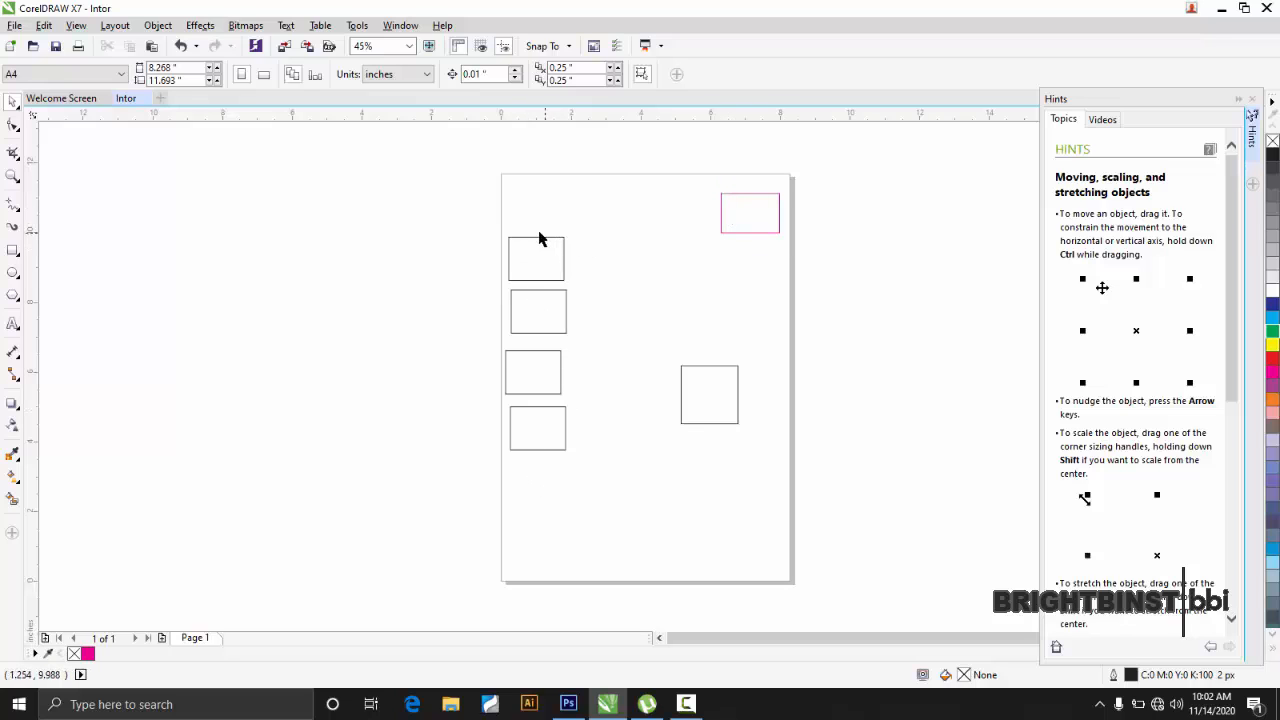
pyautogui.moveTo(492, 221); pyautogui.dragTo(597, 489)
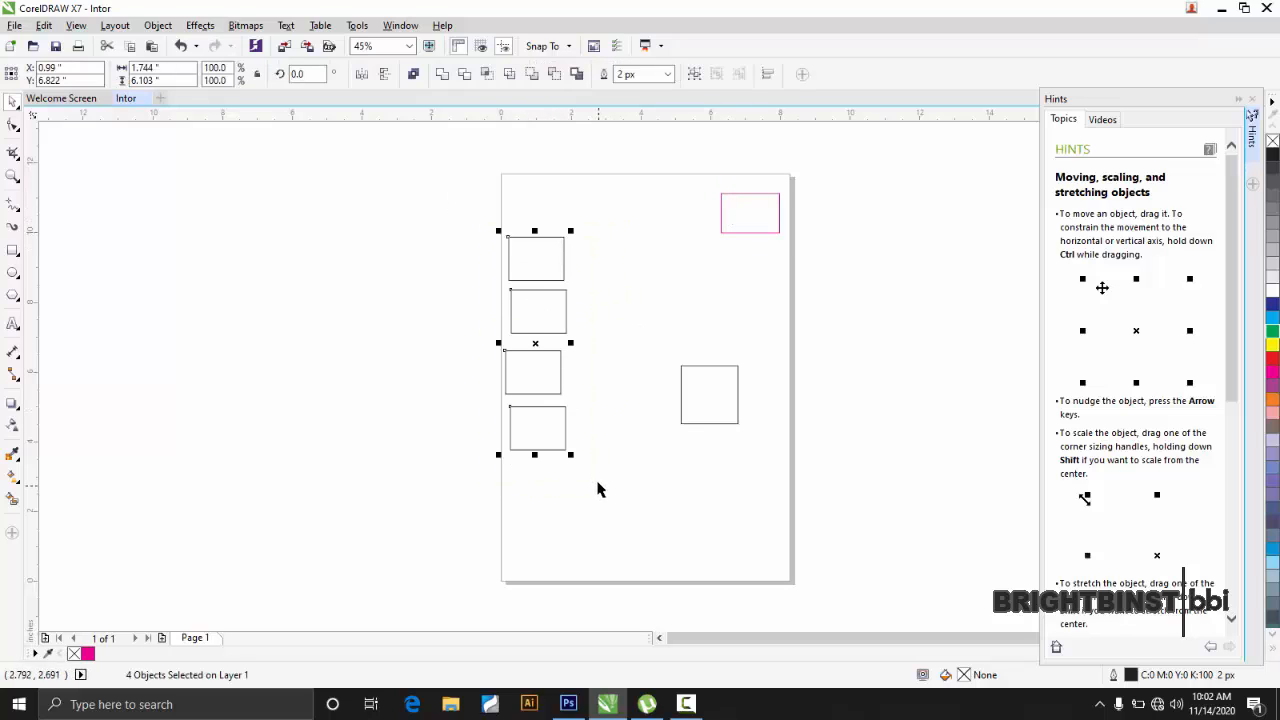
# - Copy the outline properties of the magenta rectangle to the four selected black rectangles using Copy Properties From
pyautogui.click(45, 27)
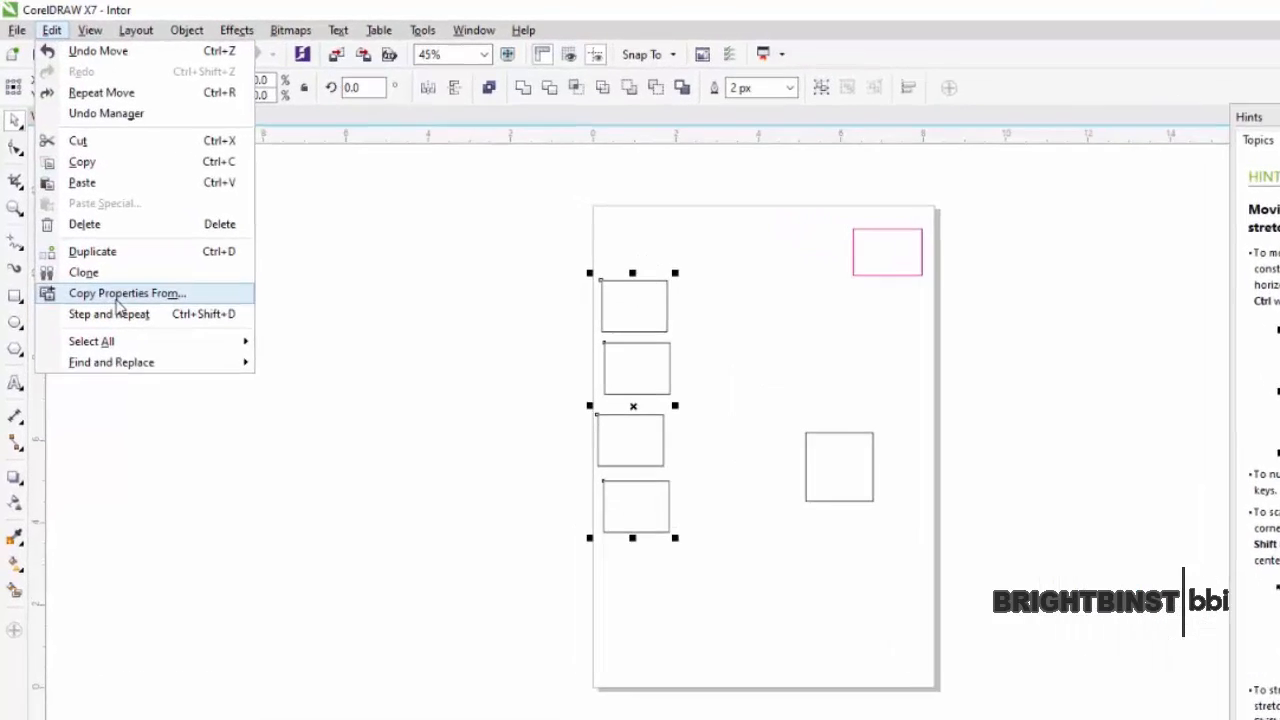
pyautogui.click(117, 295)
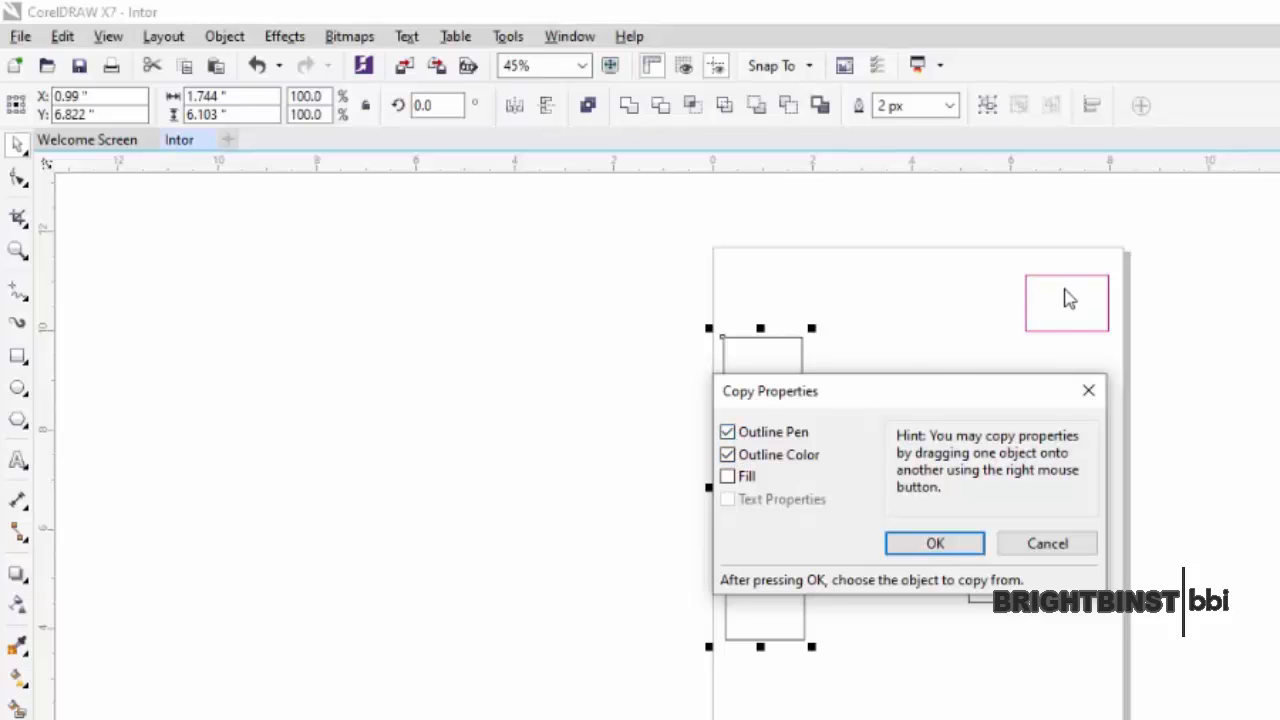
pyautogui.click(727, 432)
pyautogui.click(952, 545)
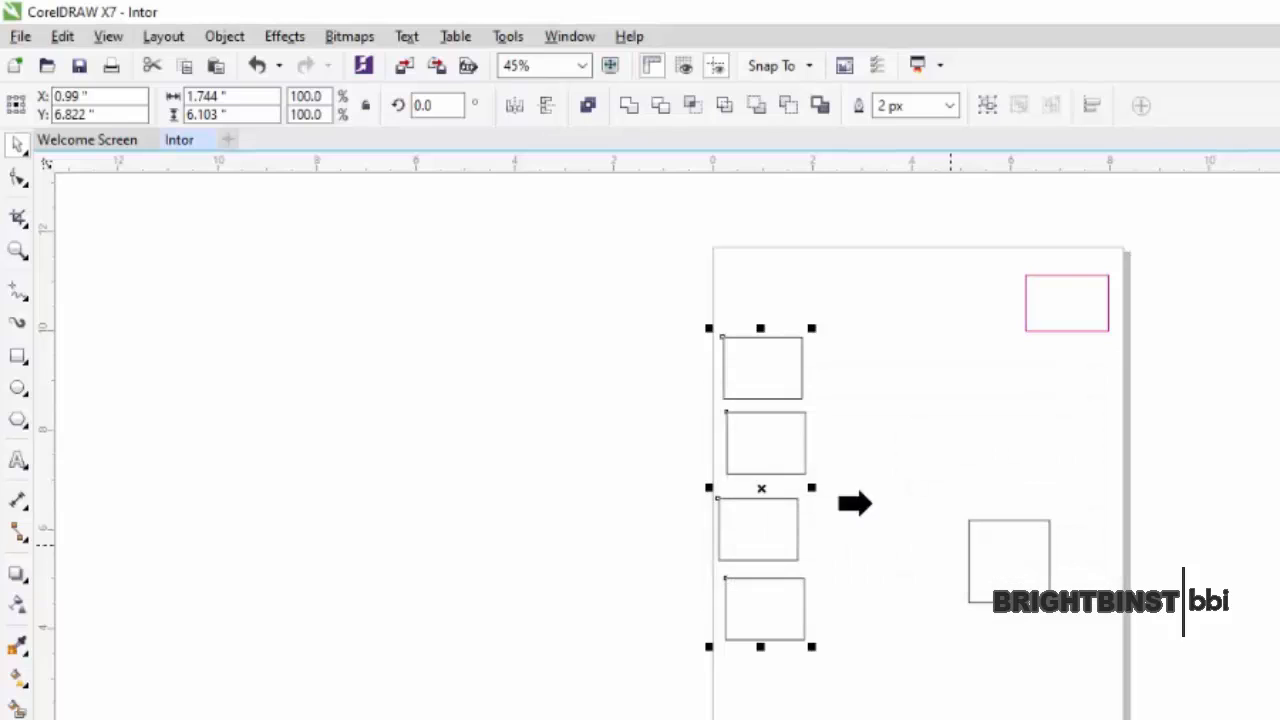
pyautogui.click(1030, 297)
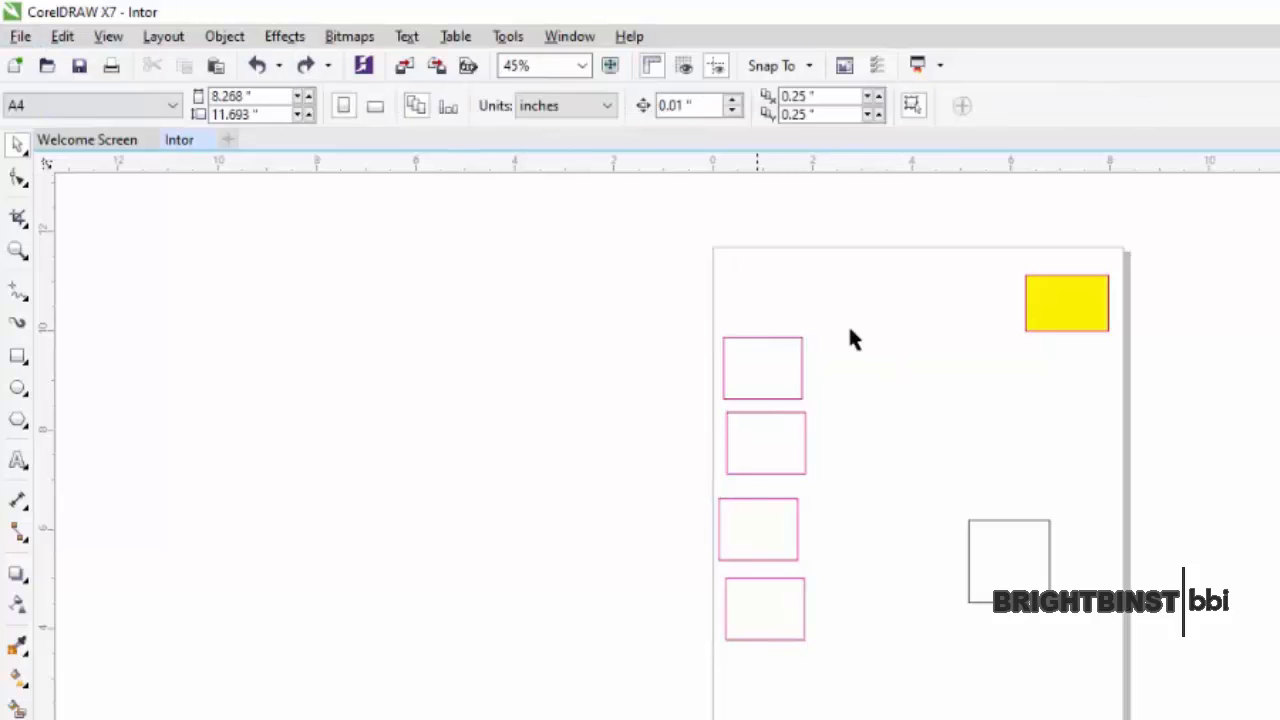
# - Select the four rectangles along the page's left edge and copy only the Fill property to them from the yellow rectangle
pyautogui.moveTo(663, 309); pyautogui.dragTo(854, 691)
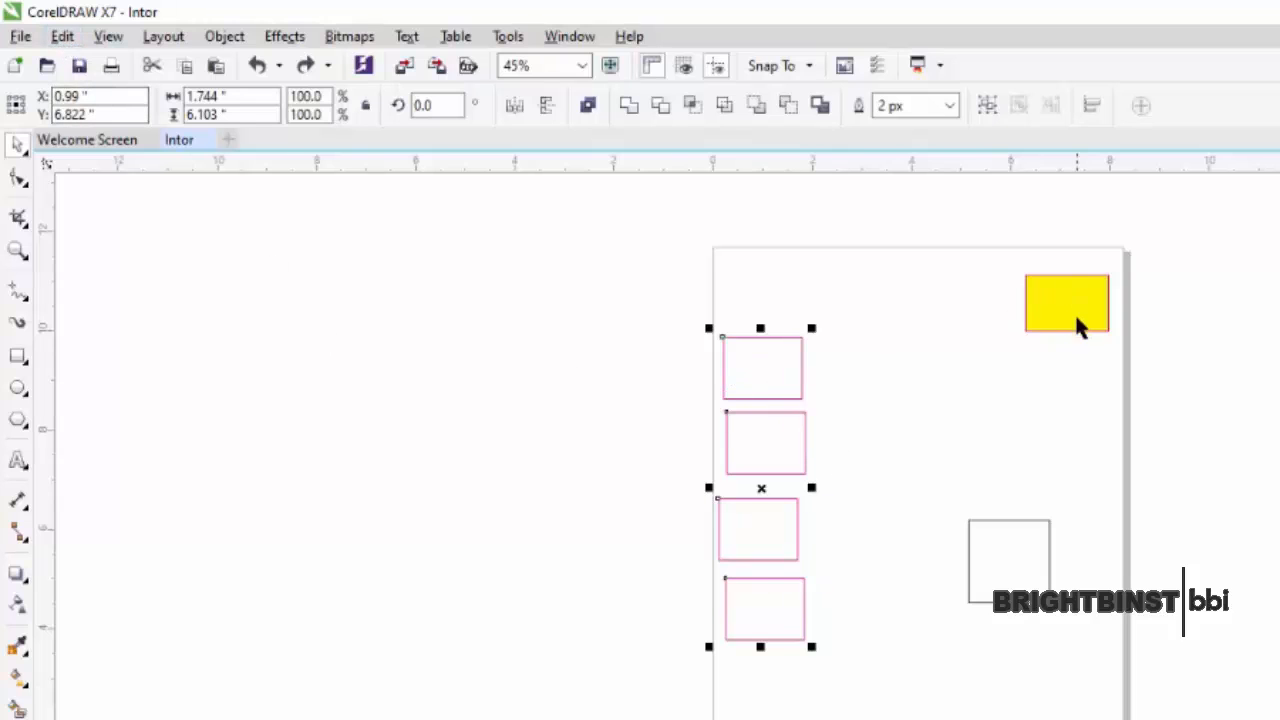
pyautogui.click(62, 36)
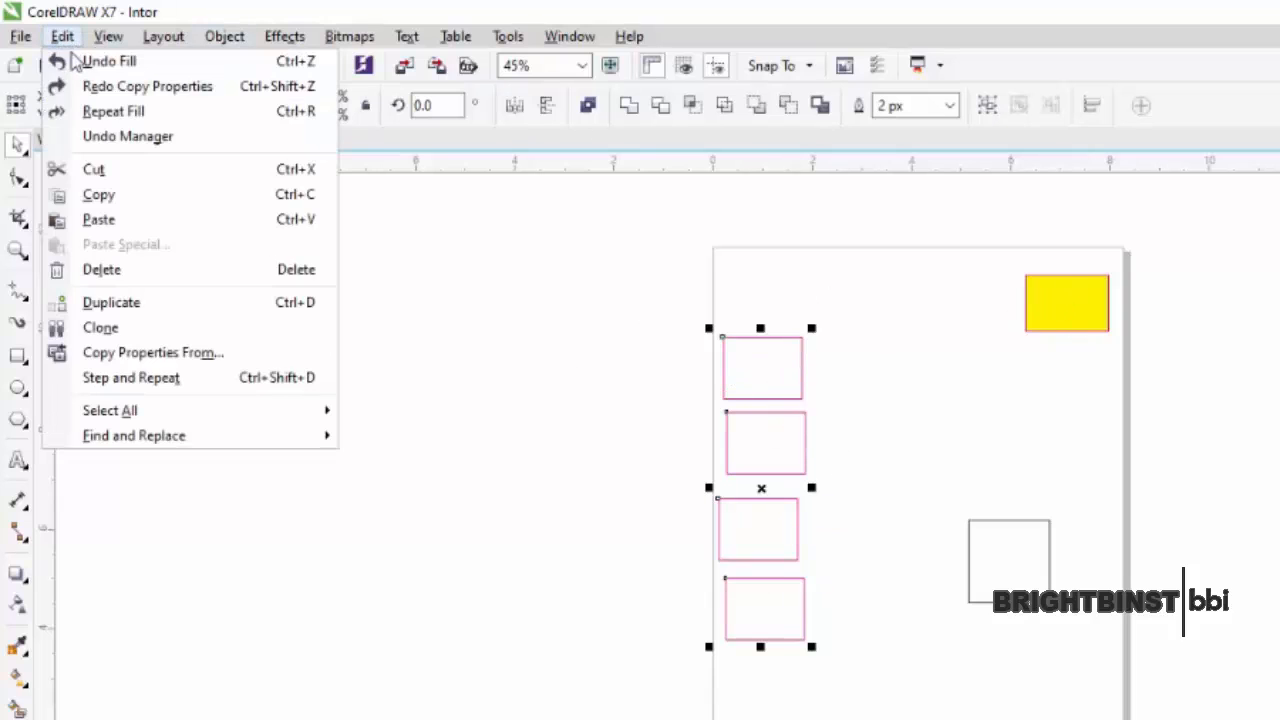
pyautogui.click(120, 353)
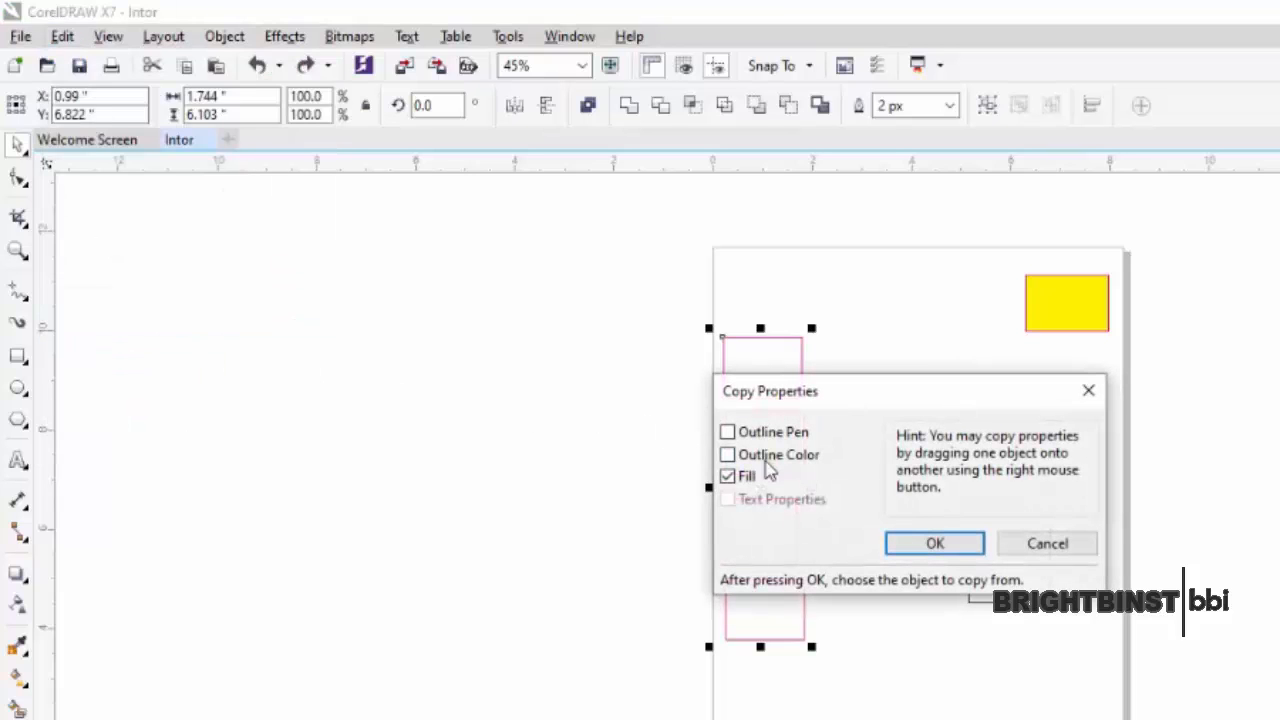
pyautogui.click(752, 477)
pyautogui.click(930, 543)
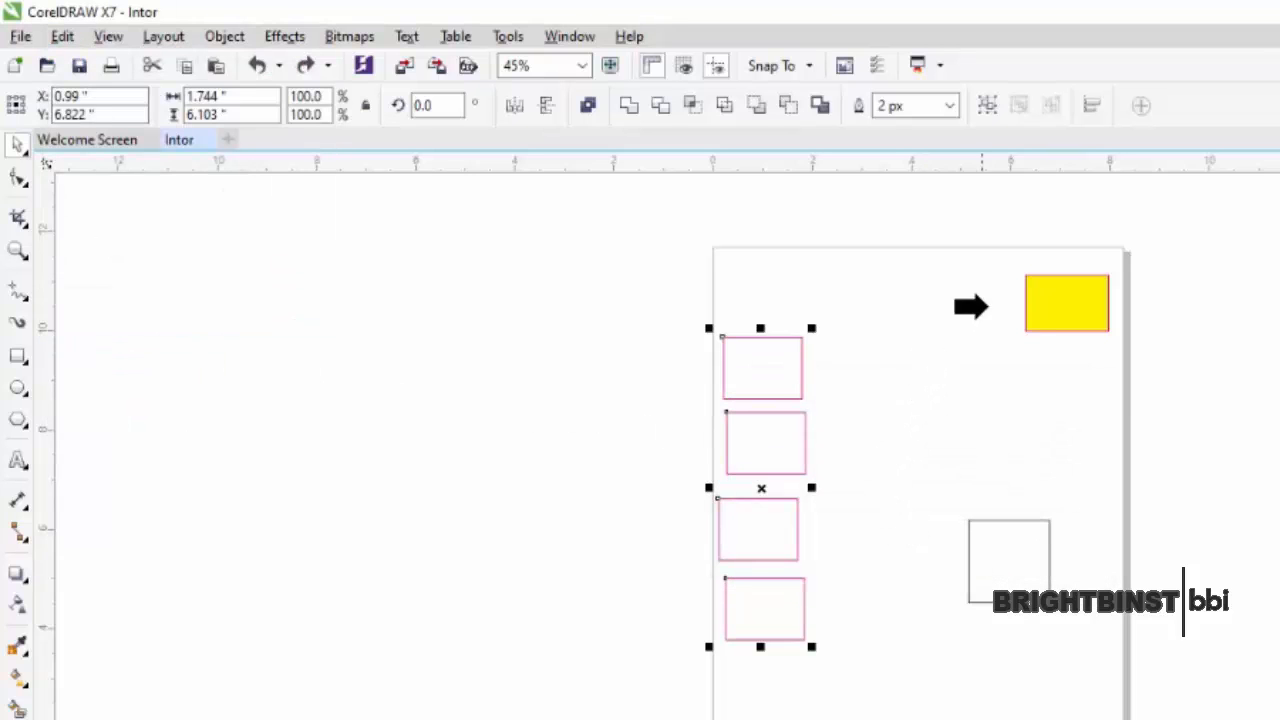
pyautogui.click(1045, 311)
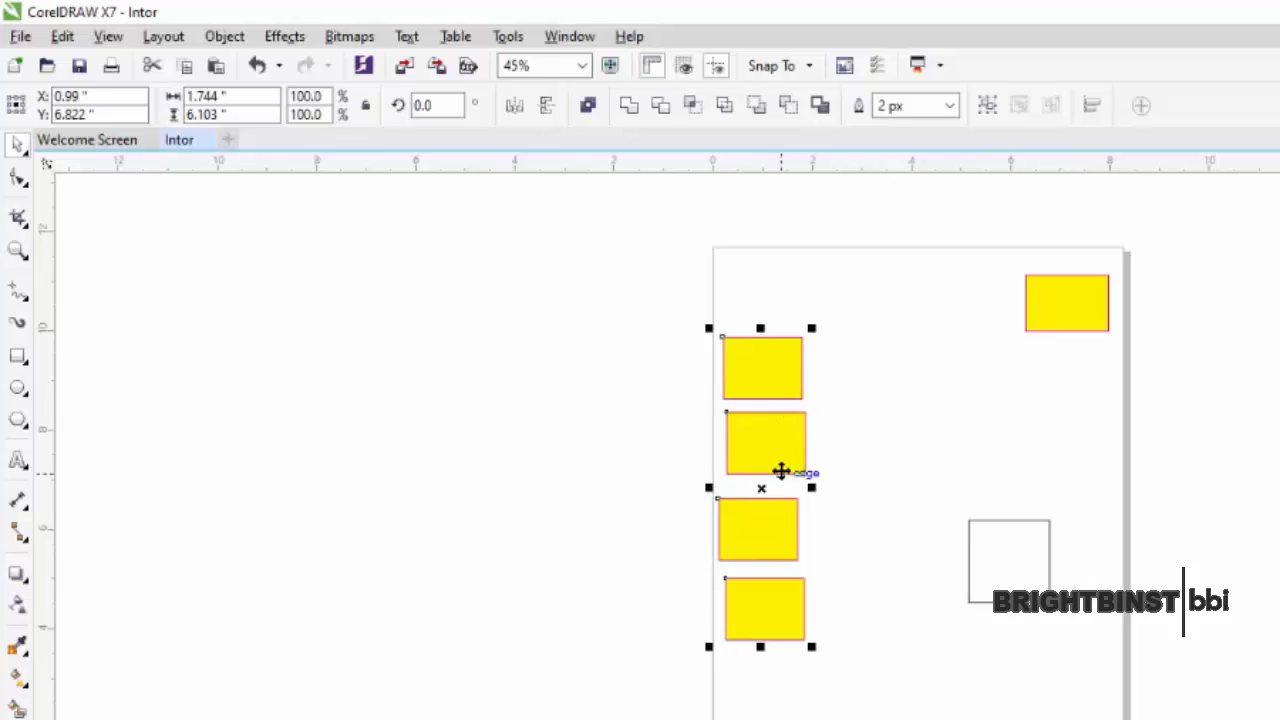
pyautogui.click(62, 36)
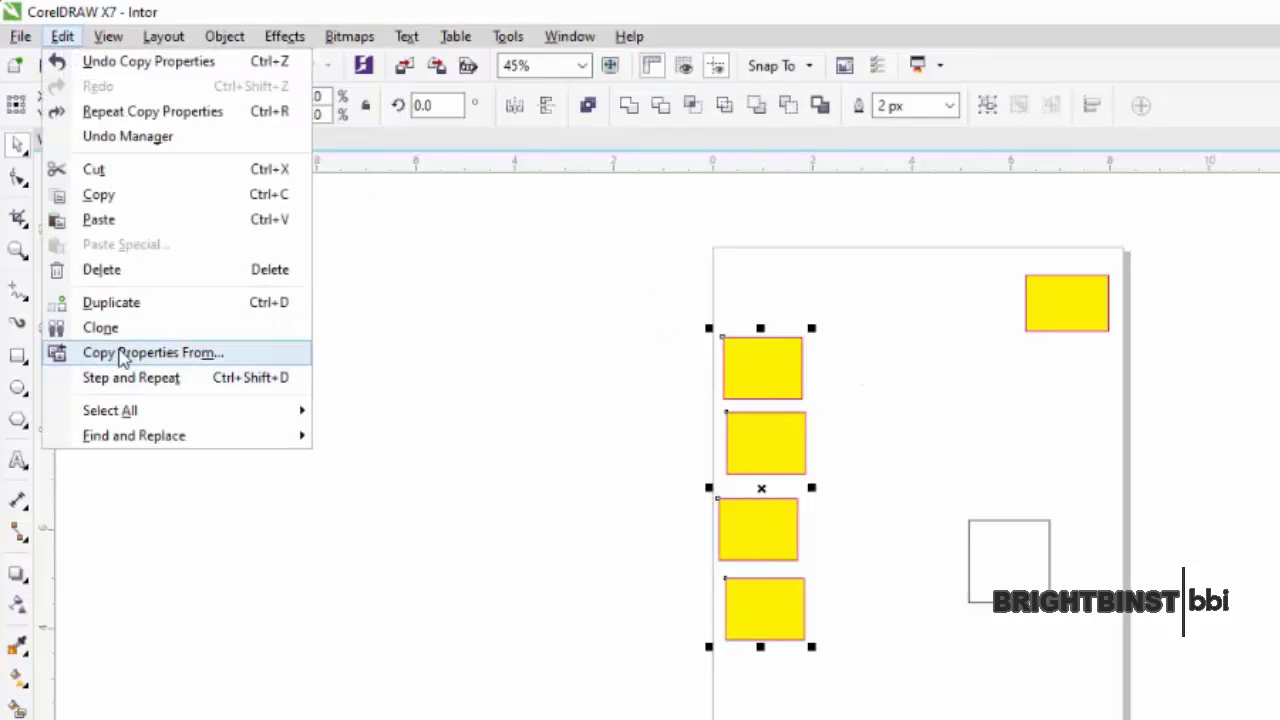
pyautogui.click(197, 353)
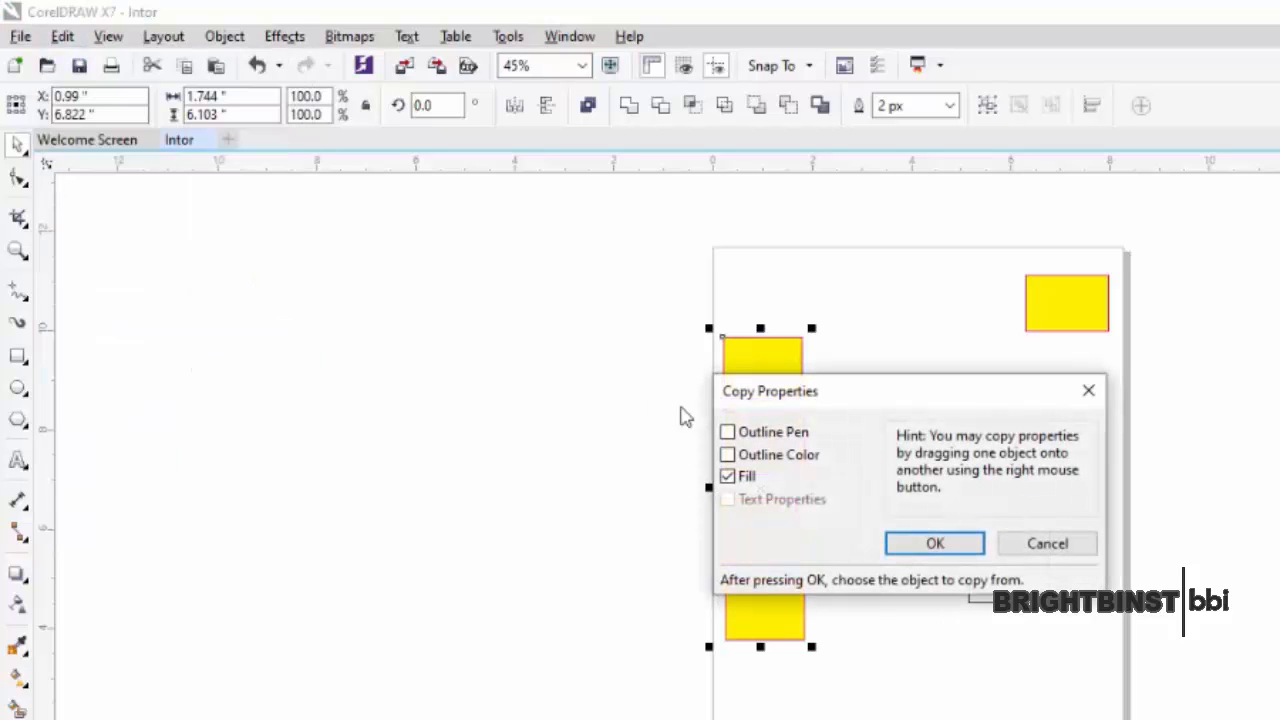
pyautogui.click(727, 476)
pyautogui.moveTo(929, 393); pyautogui.dragTo(1056, 421)
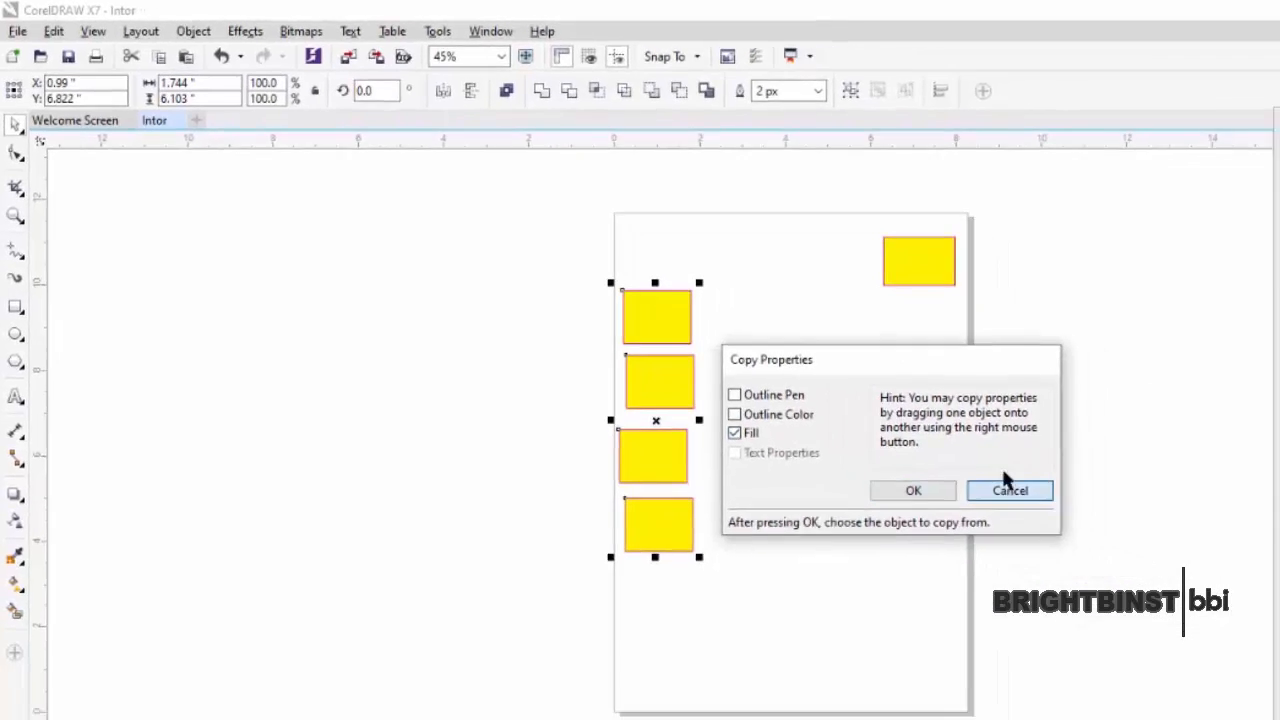
pyautogui.click(1009, 489)
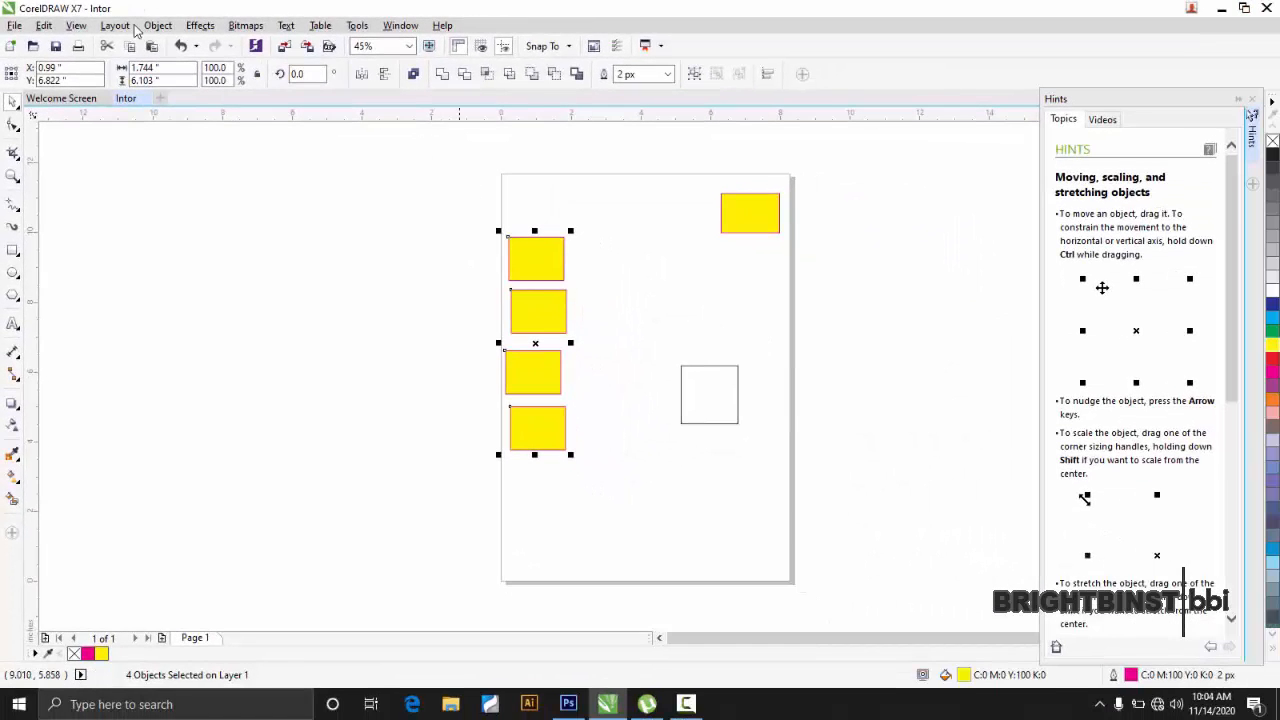
pyautogui.click(629, 289)
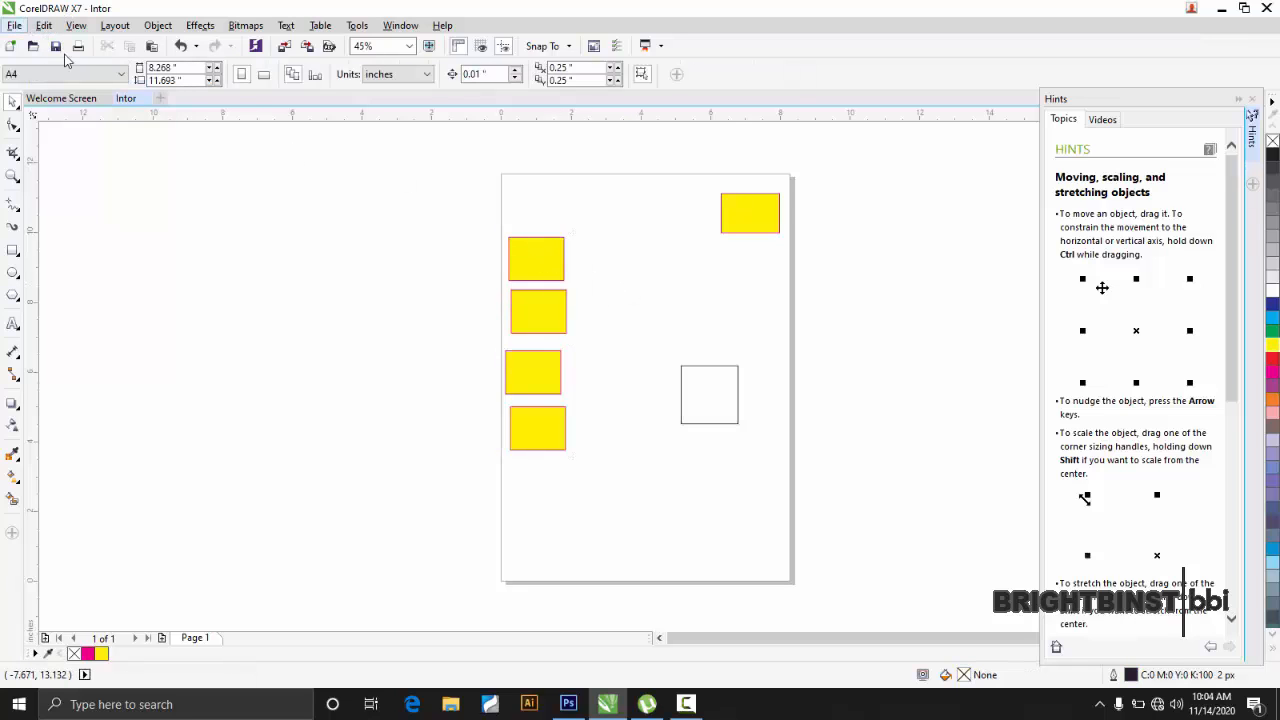
# - Move the upper-right yellow rectangle slightly up and left to about X 5.9", Y 10.9" and open the Step and Repeat settings
pyautogui.click(44, 25)
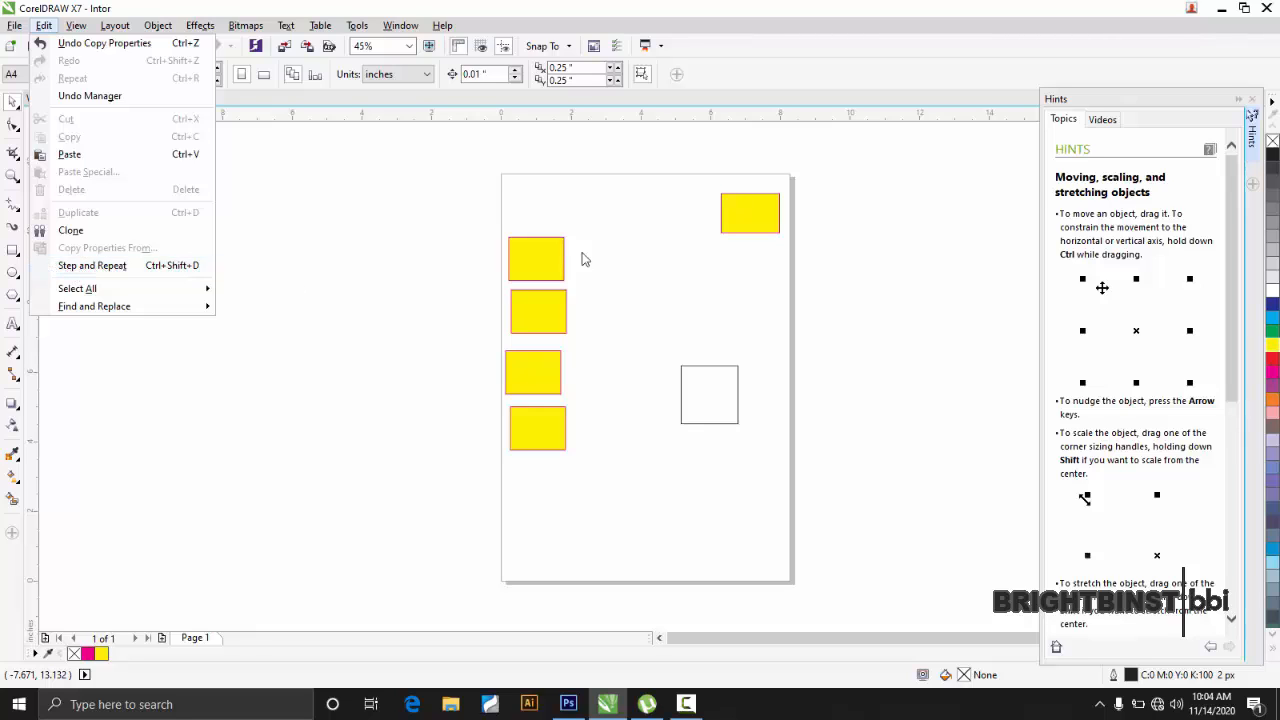
pyautogui.click(709, 249)
pyautogui.moveTo(749, 217); pyautogui.dragTo(707, 202)
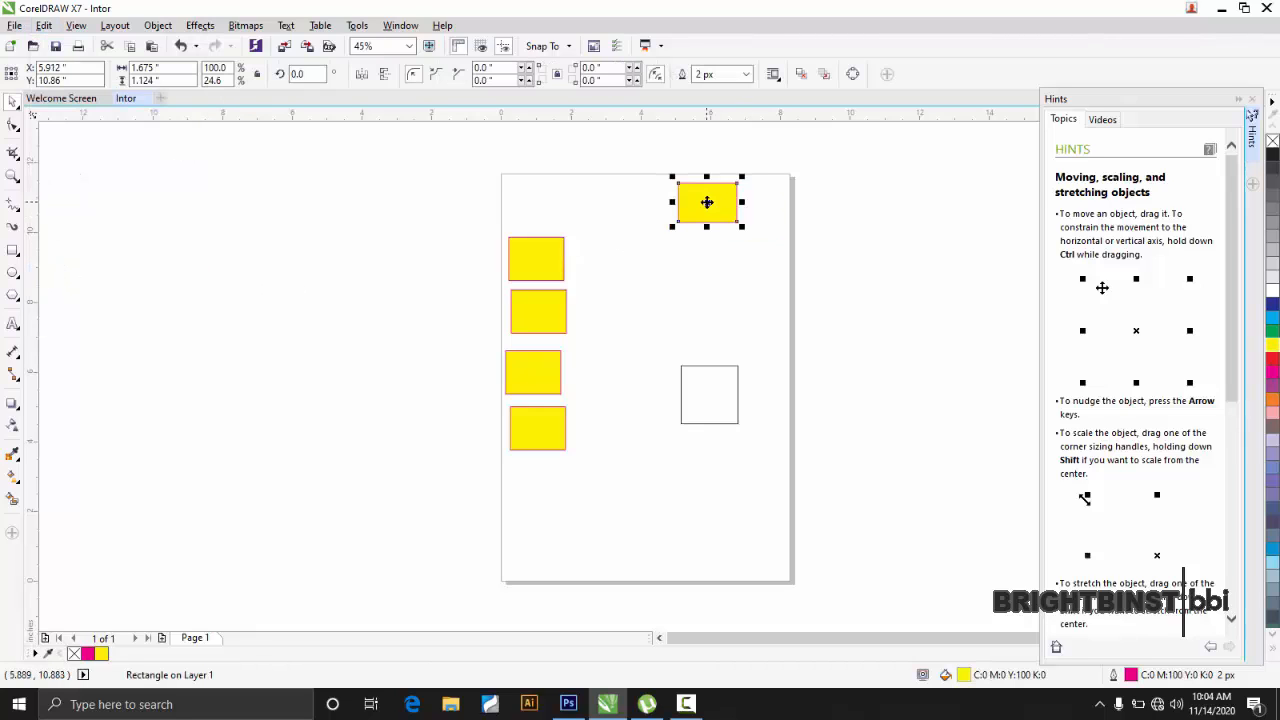
pyautogui.click(44, 26)
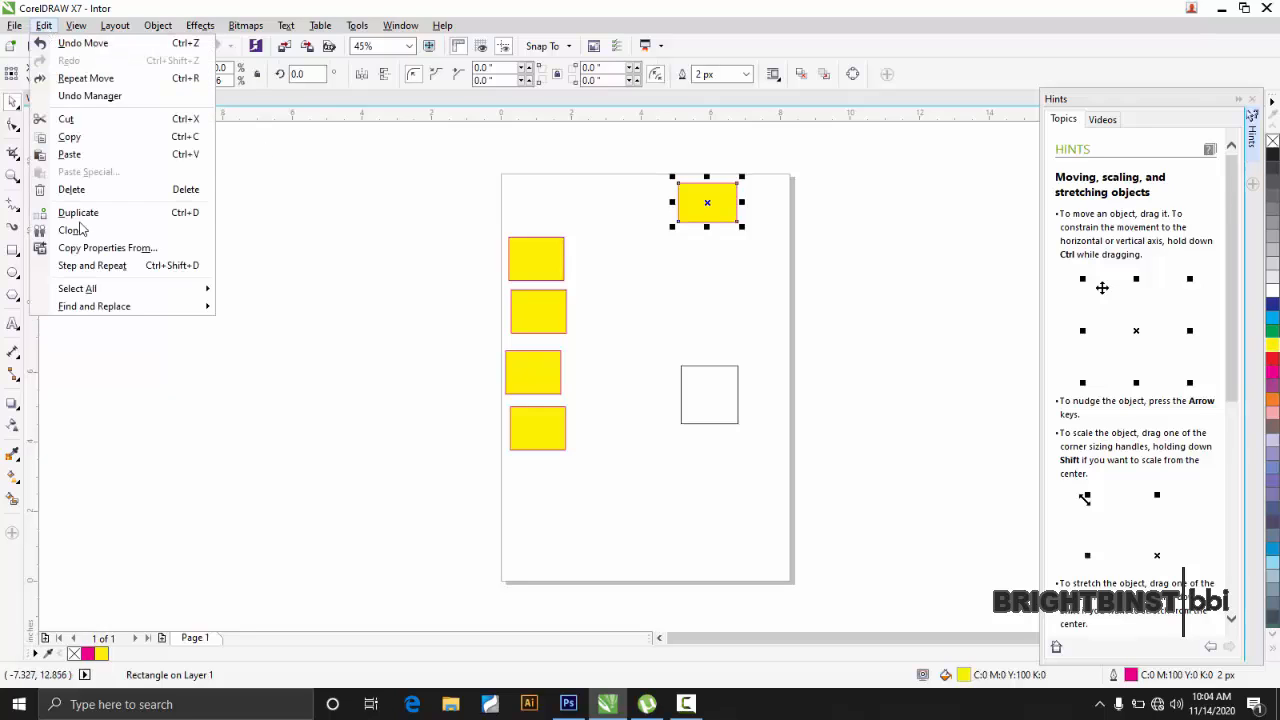
pyautogui.click(98, 268)
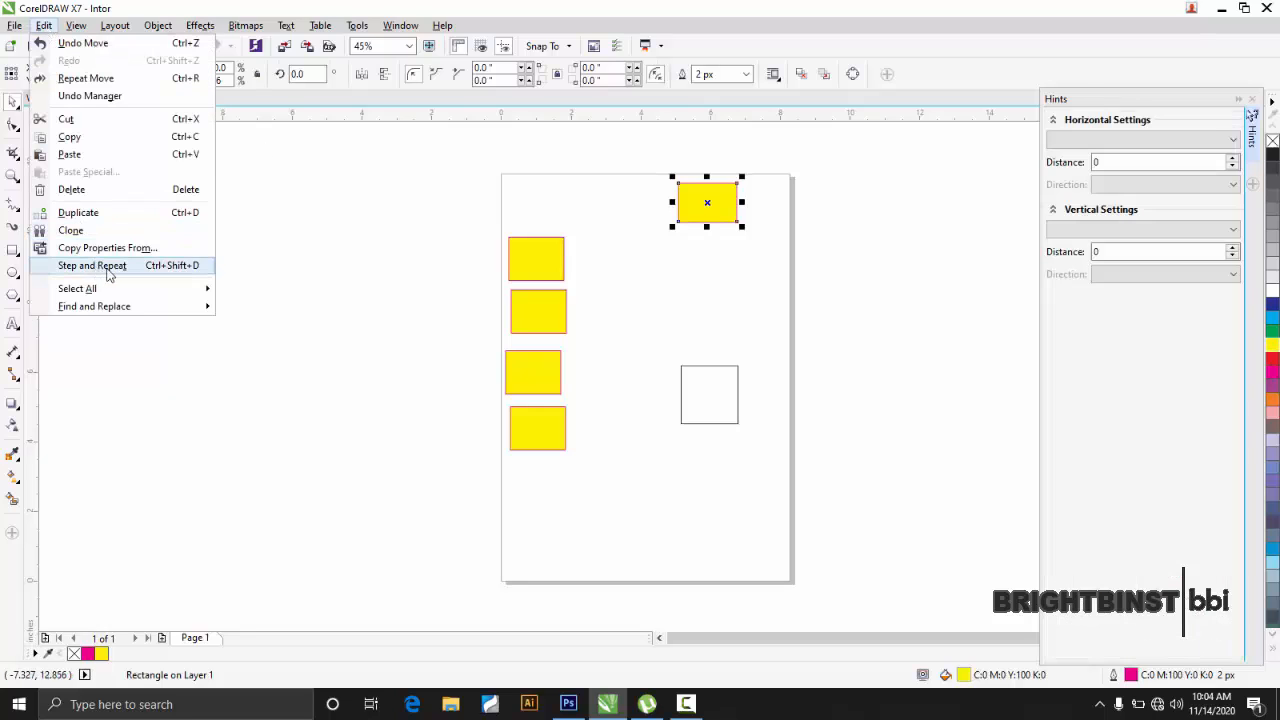
# - Create 7 Step and Repeat copies of the selected yellow rectangle with horizontal and vertical offsets of 0.25"
pyautogui.click(1109, 162)
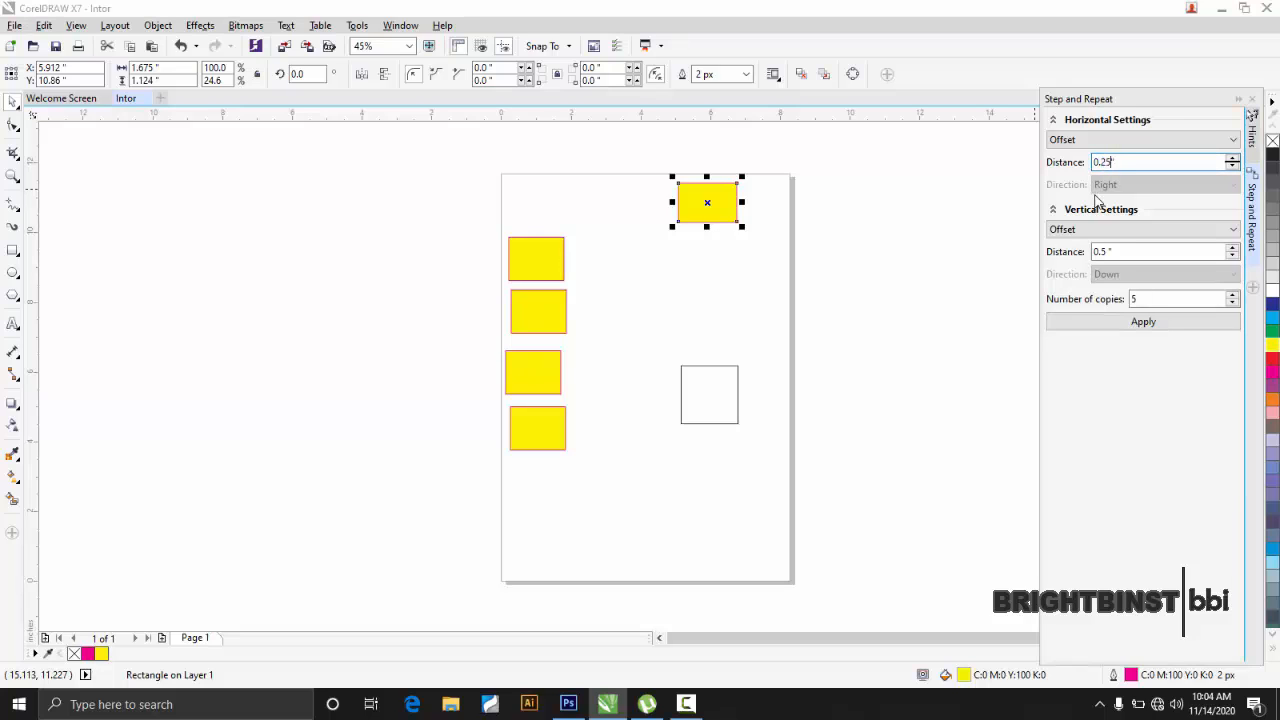
pyautogui.press('Tab')
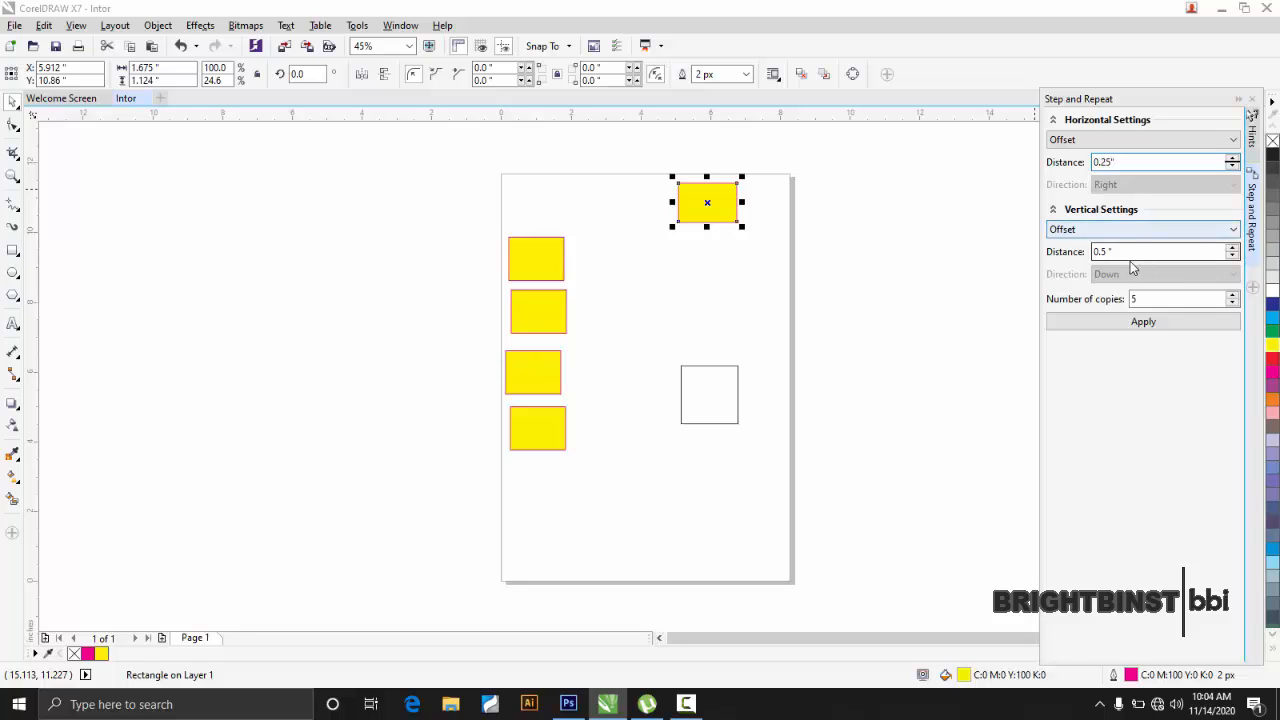
pyautogui.click(1100, 251)
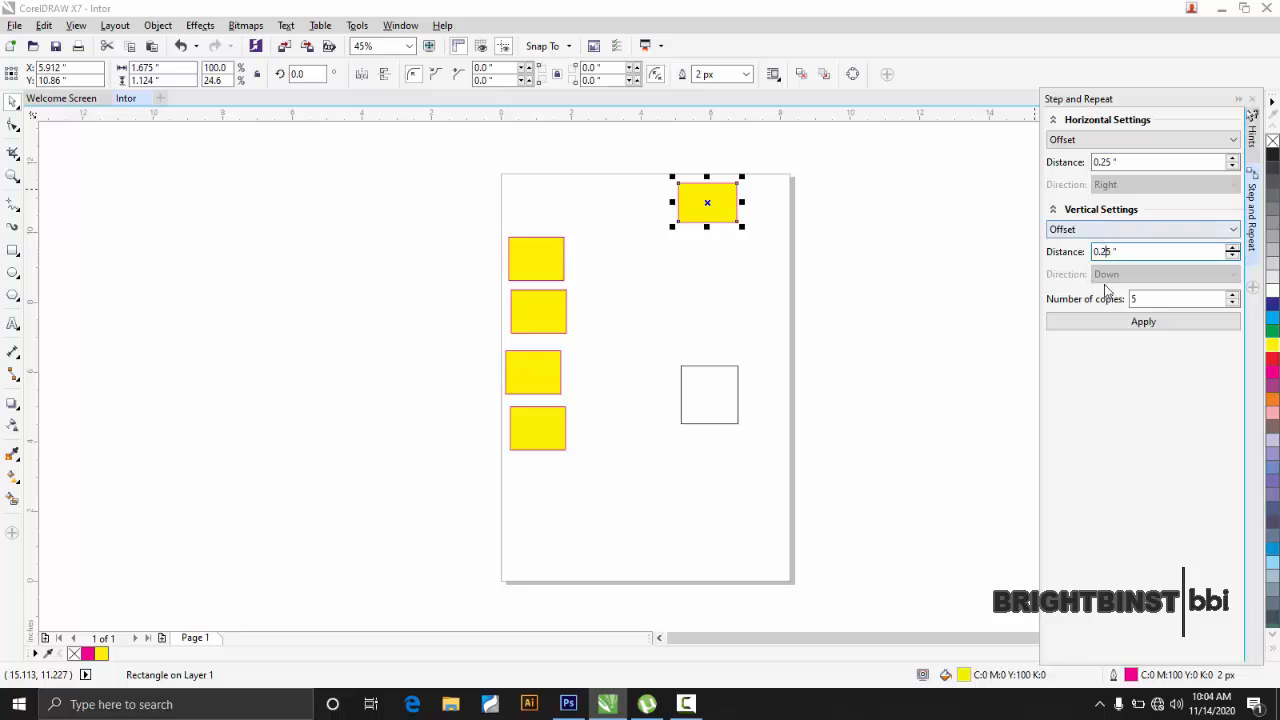
pyautogui.doubleClick(1133, 298)
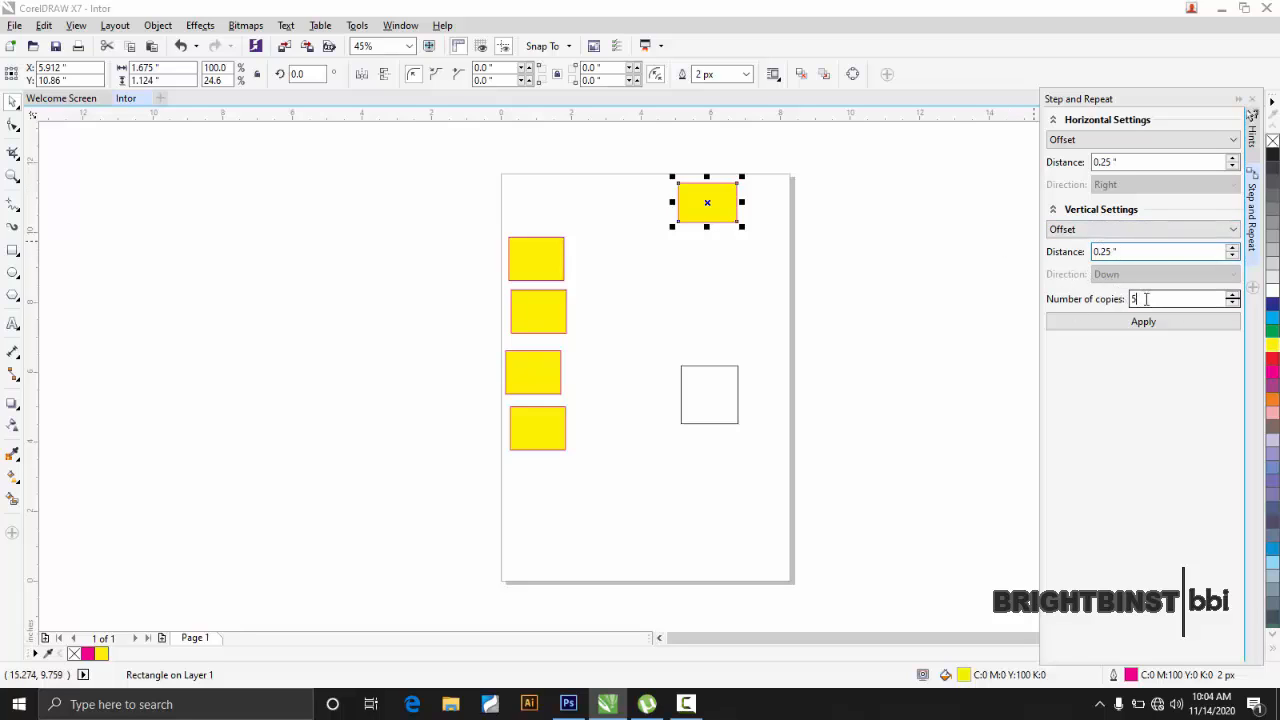
pyautogui.write('5')
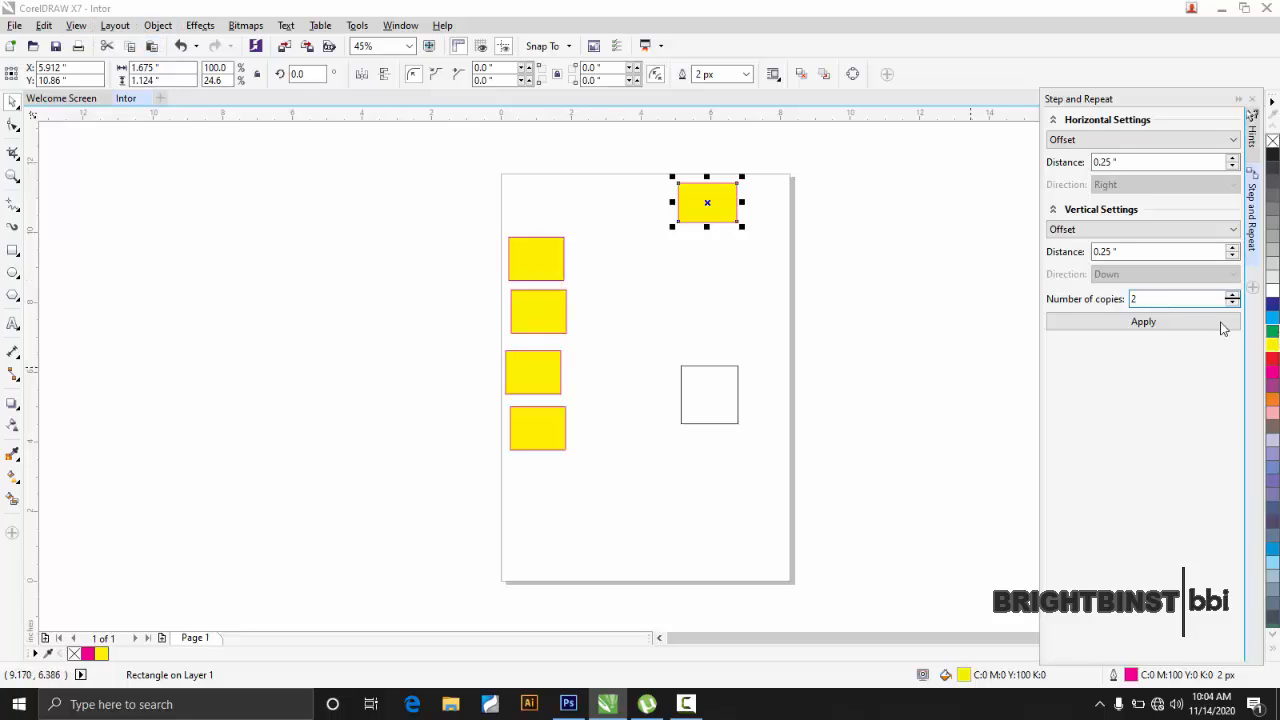
pyautogui.click(1143, 322)
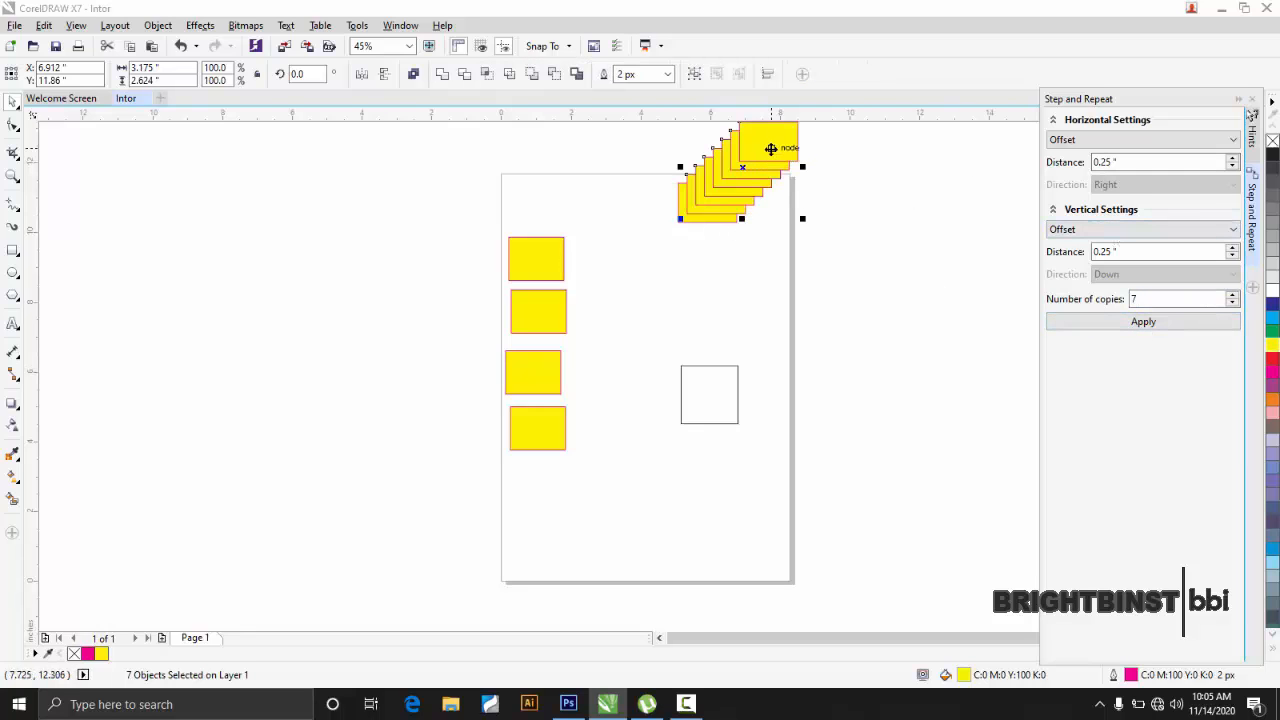
# - Move the staggered group of seven copies away from the original rectangle to beyond the page's right edge
pyautogui.moveTo(769, 180); pyautogui.dragTo(759, 289)
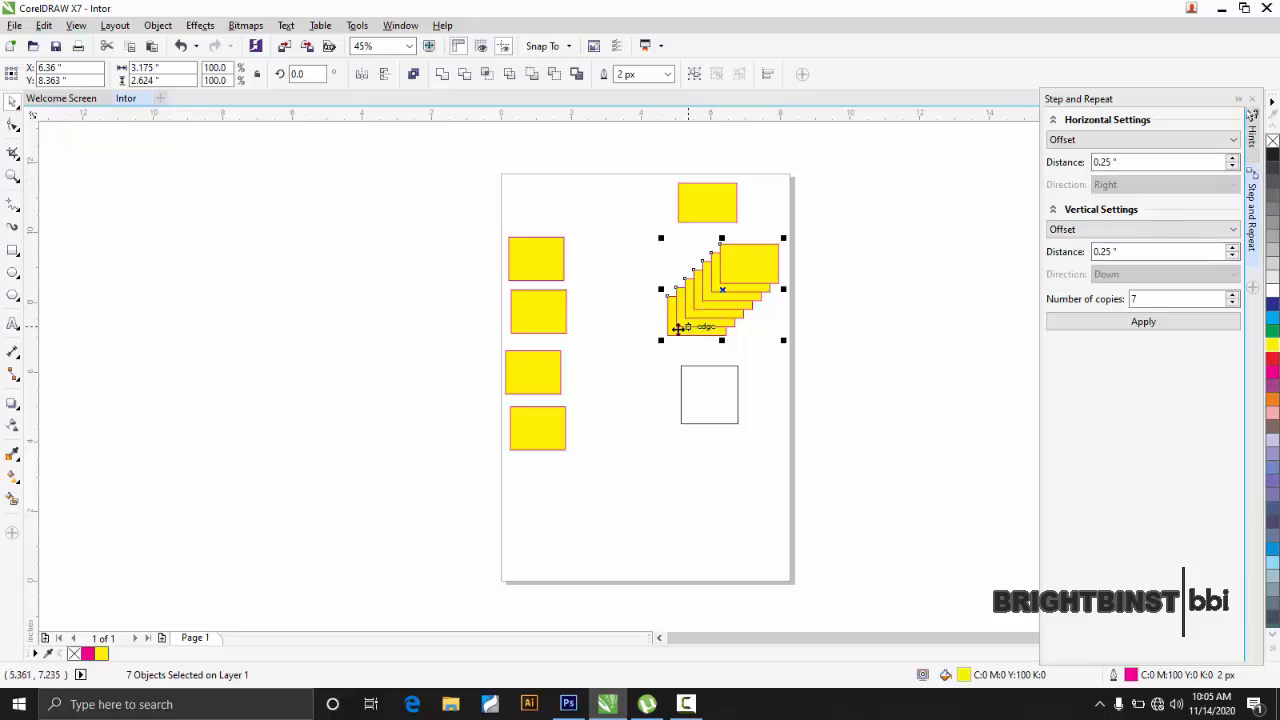
pyautogui.click(312, 240)
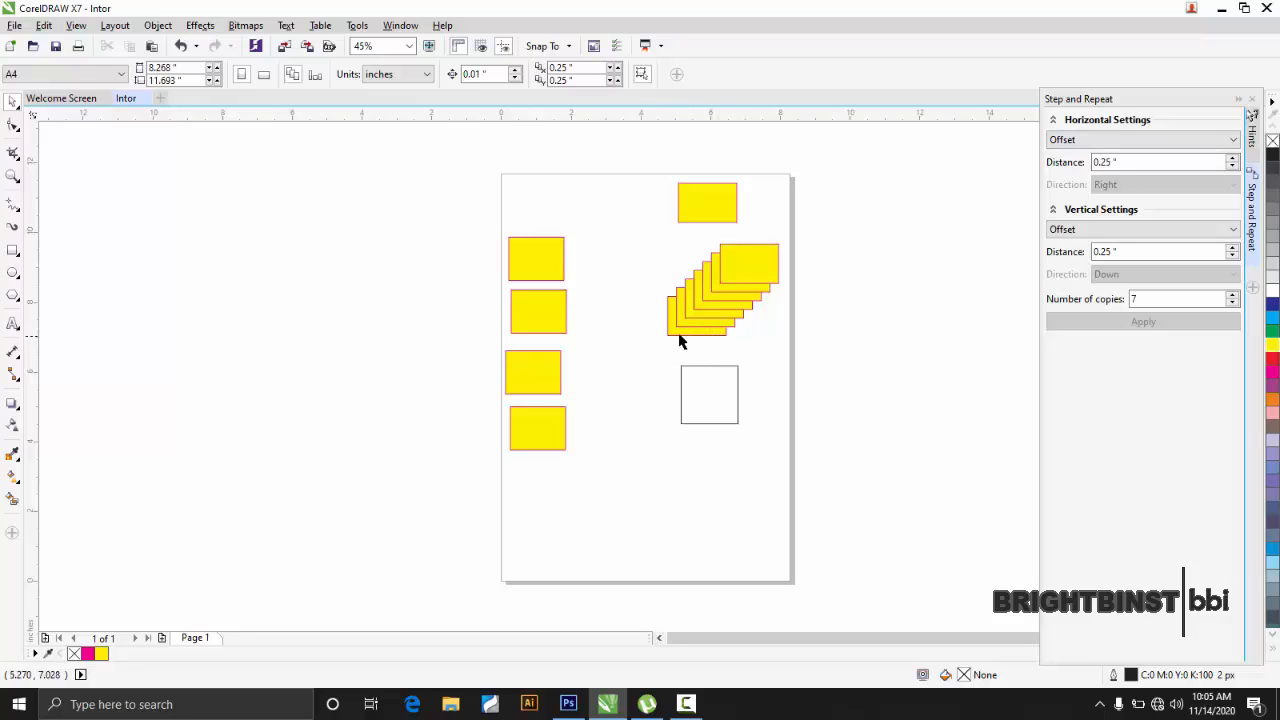
pyautogui.click(1109, 163)
pyautogui.moveTo(645, 243); pyautogui.dragTo(837, 357)
pyautogui.moveTo(738, 284); pyautogui.dragTo(906, 281)
pyautogui.click(906, 281)
pyautogui.click(886, 206)
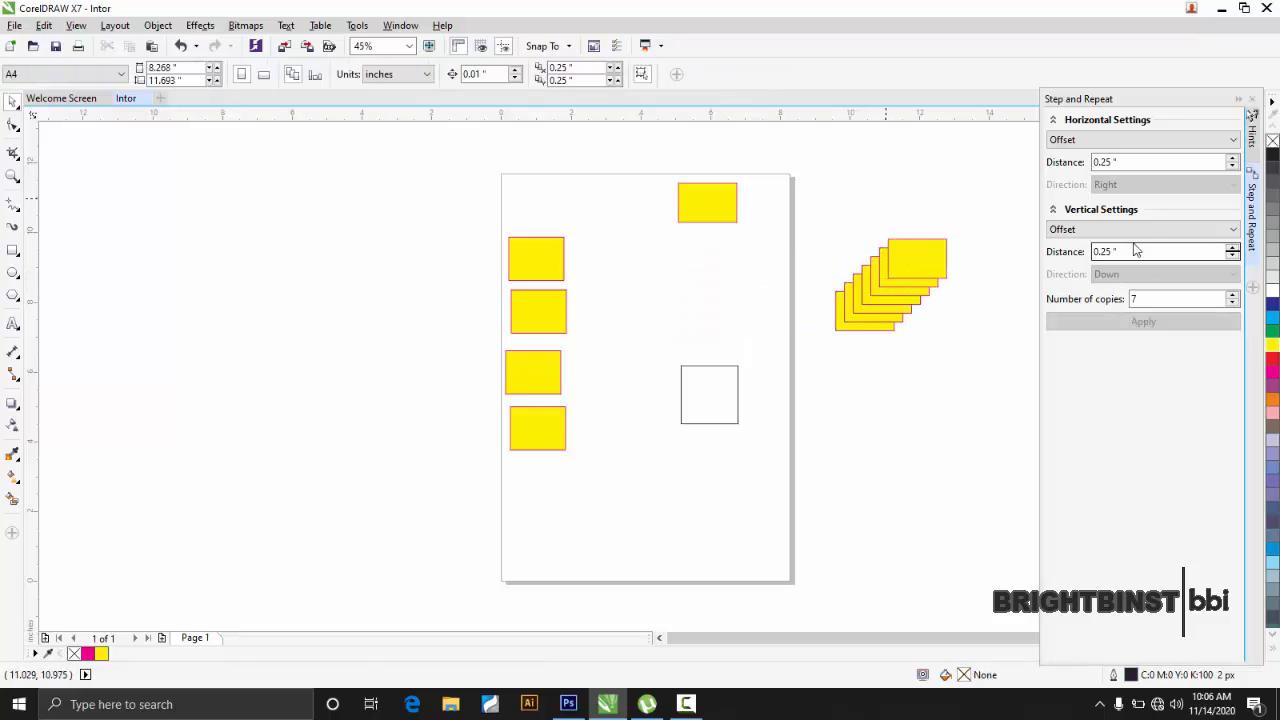
# - Set both Step and Repeat offset distances to 0.0" and create 7 copies of the single yellow rectangle near the page top
pyautogui.click(1118, 252)
pyautogui.moveTo(1113, 253); pyautogui.dragTo(1104, 254)
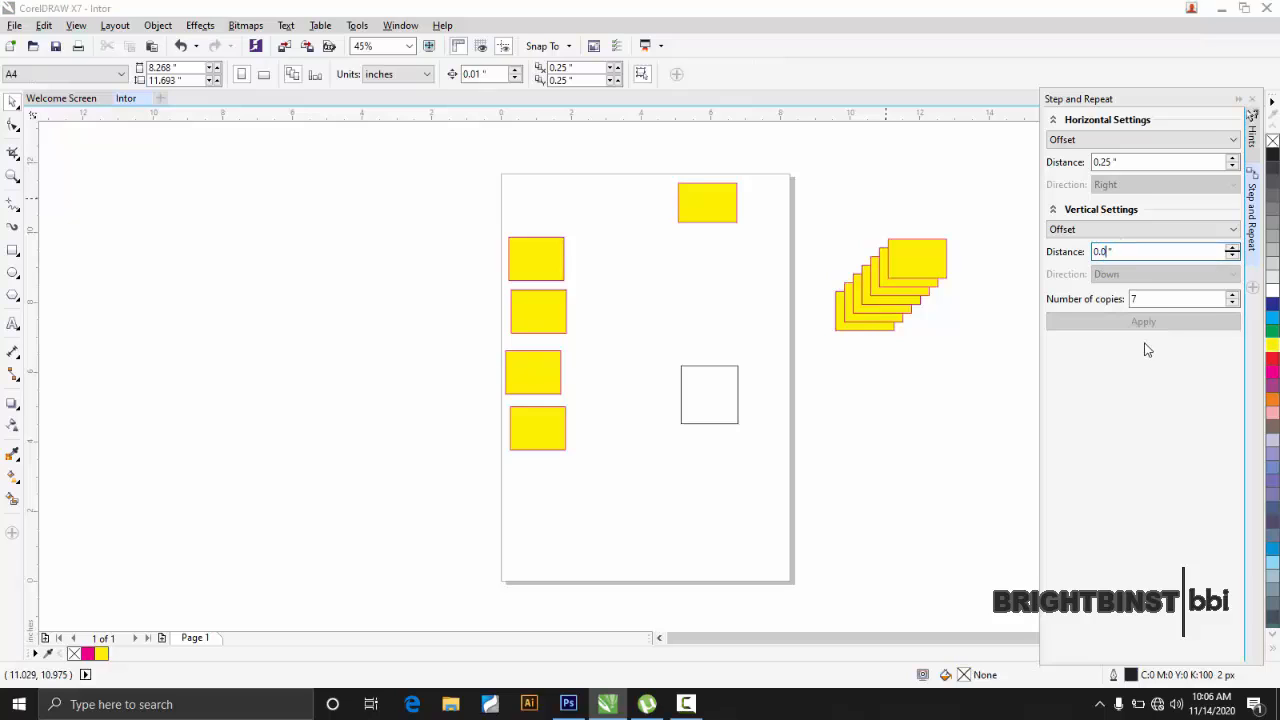
pyautogui.click(1106, 161)
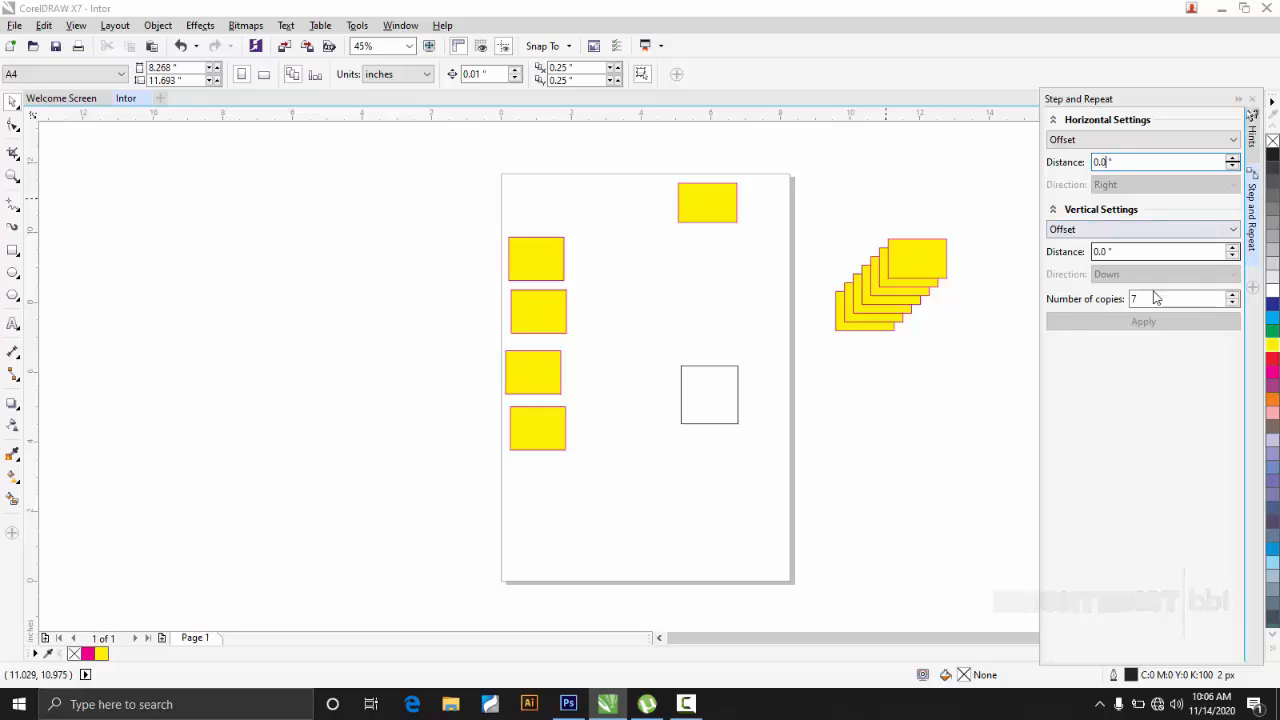
pyautogui.click(699, 207)
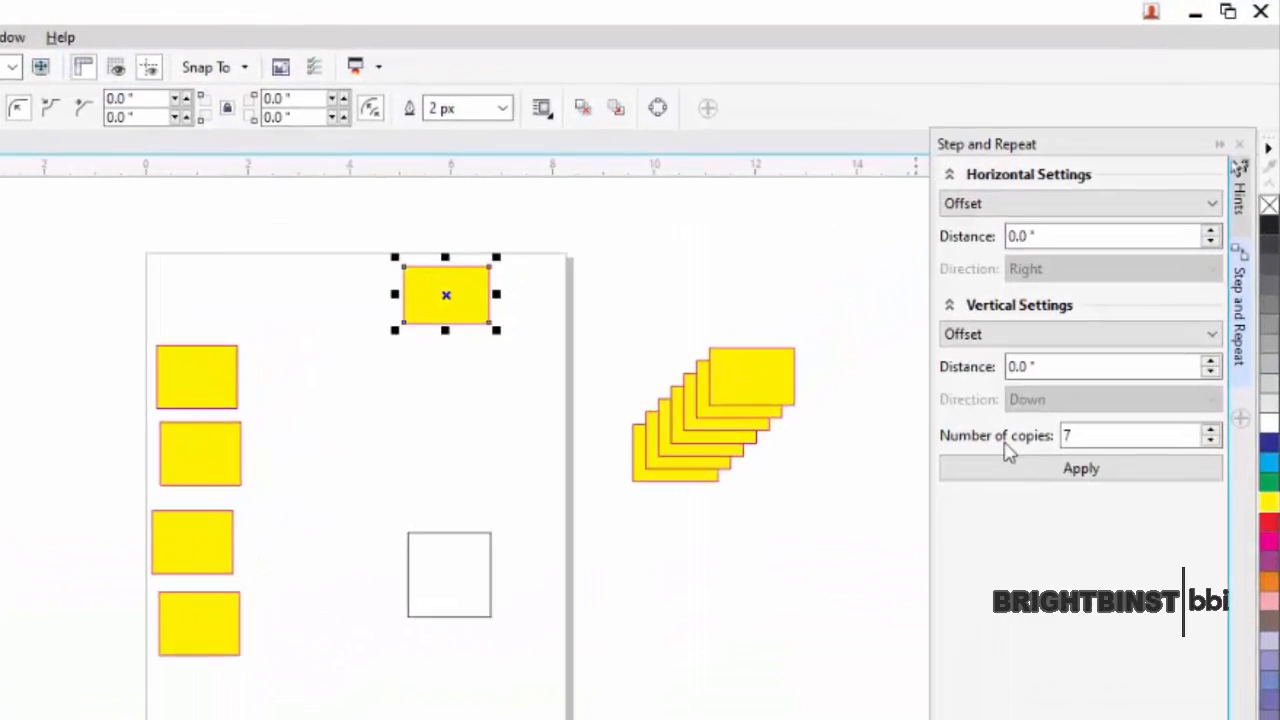
pyautogui.click(1083, 485)
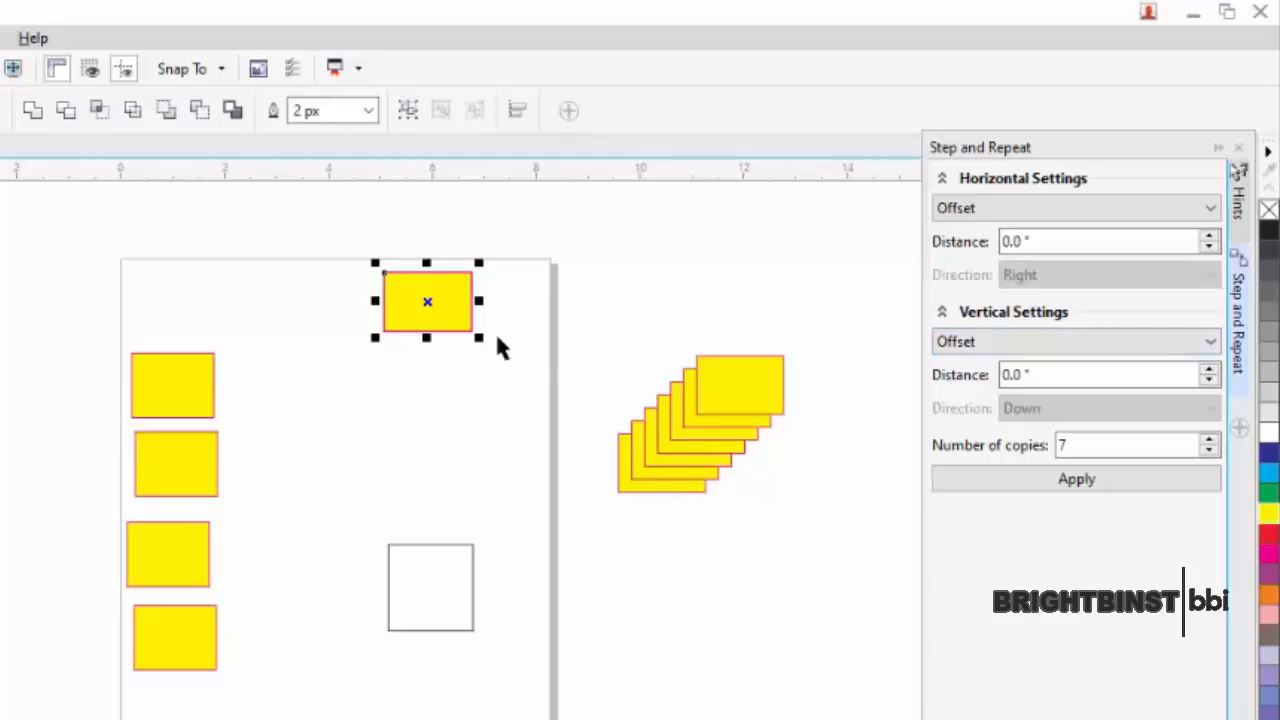
# - Pull the stacked copies off the upper yellow rectangle and spread them individually around the upper and middle part of the page
pyautogui.moveTo(429, 302); pyautogui.dragTo(523, 337)
pyautogui.rightClick(420, 400)
pyautogui.click(417, 400)
pyautogui.rightClick(523, 337)
pyautogui.moveTo(445, 412); pyautogui.dragTo(525, 425)
pyautogui.rightClick(525, 425)
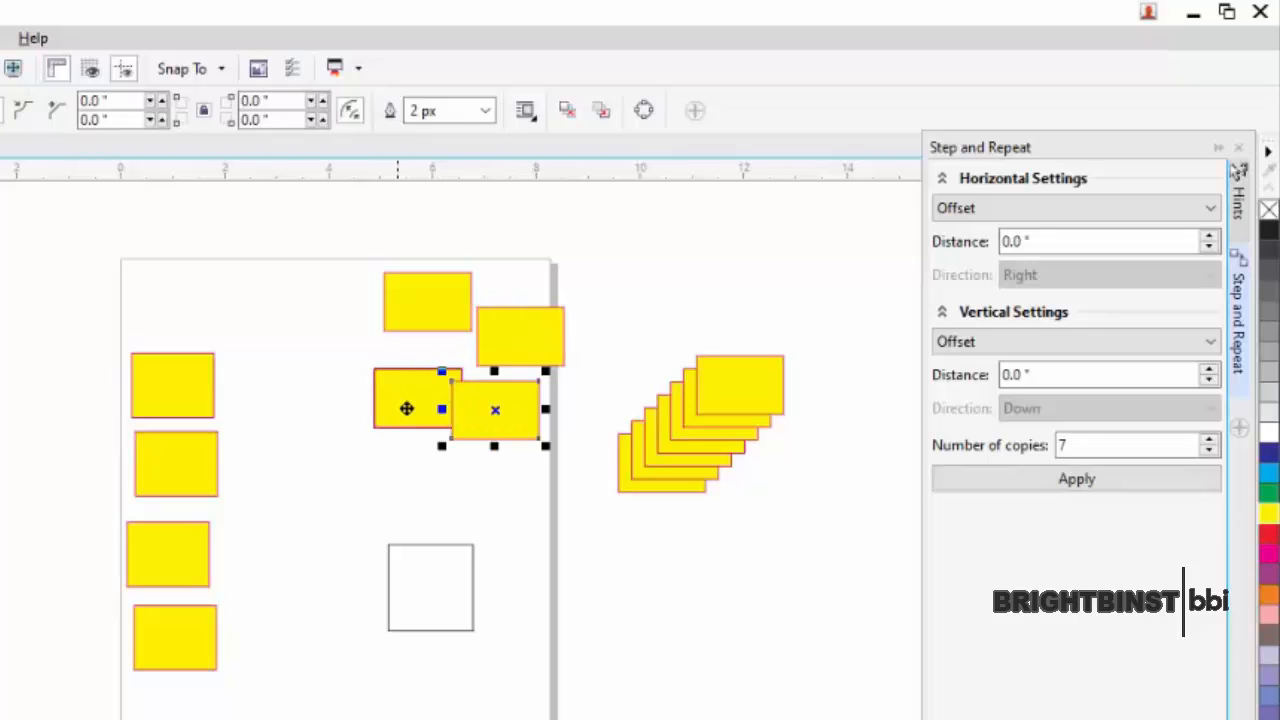
pyautogui.moveTo(402, 405); pyautogui.dragTo(296, 369)
pyautogui.rightClick(428, 438)
pyautogui.rightClick(340, 505)
pyautogui.rightClick(296, 369)
pyautogui.moveTo(420, 420); pyautogui.dragTo(489, 546)
pyautogui.rightClick(489, 546)
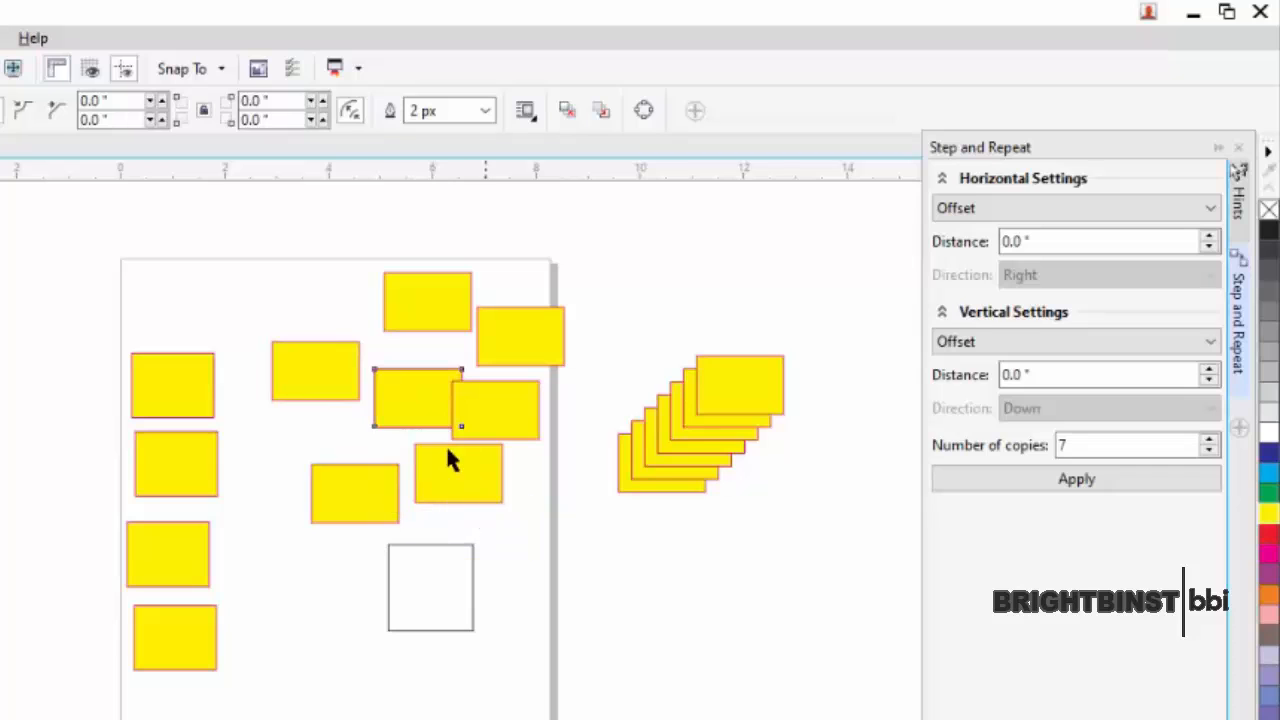
pyautogui.moveTo(362, 403); pyautogui.dragTo(429, 381)
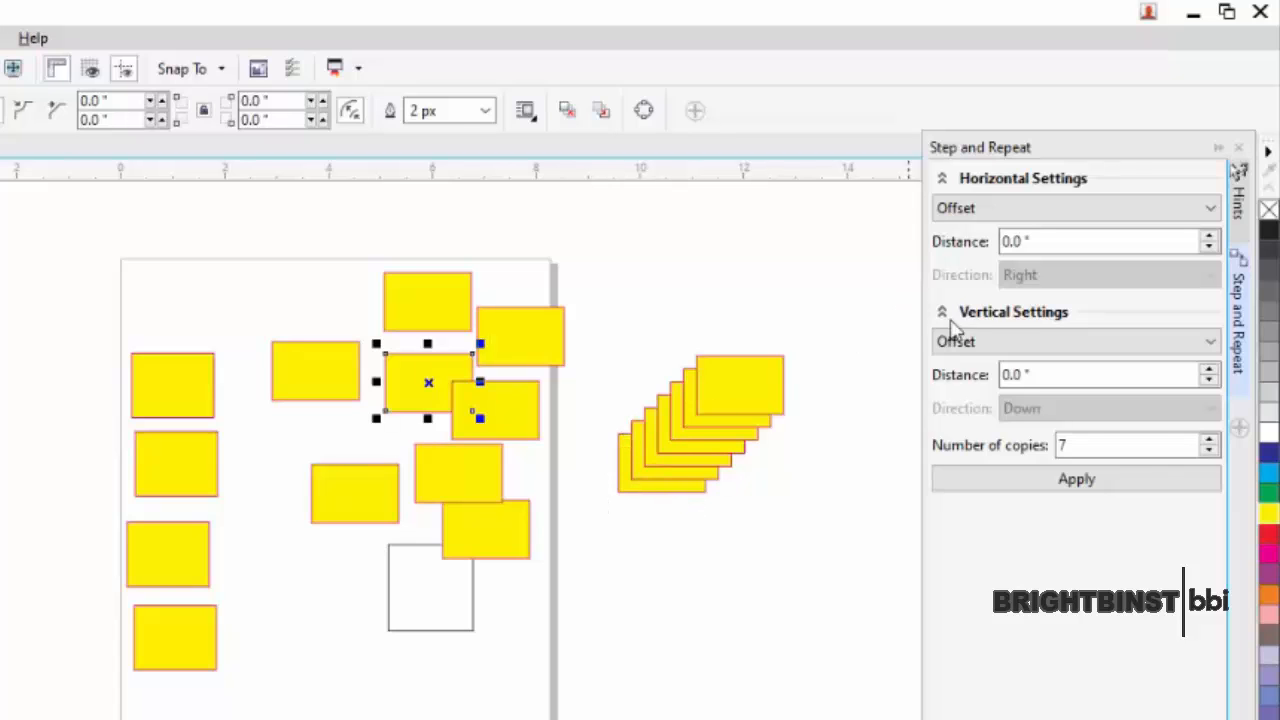
pyautogui.click(1013, 241)
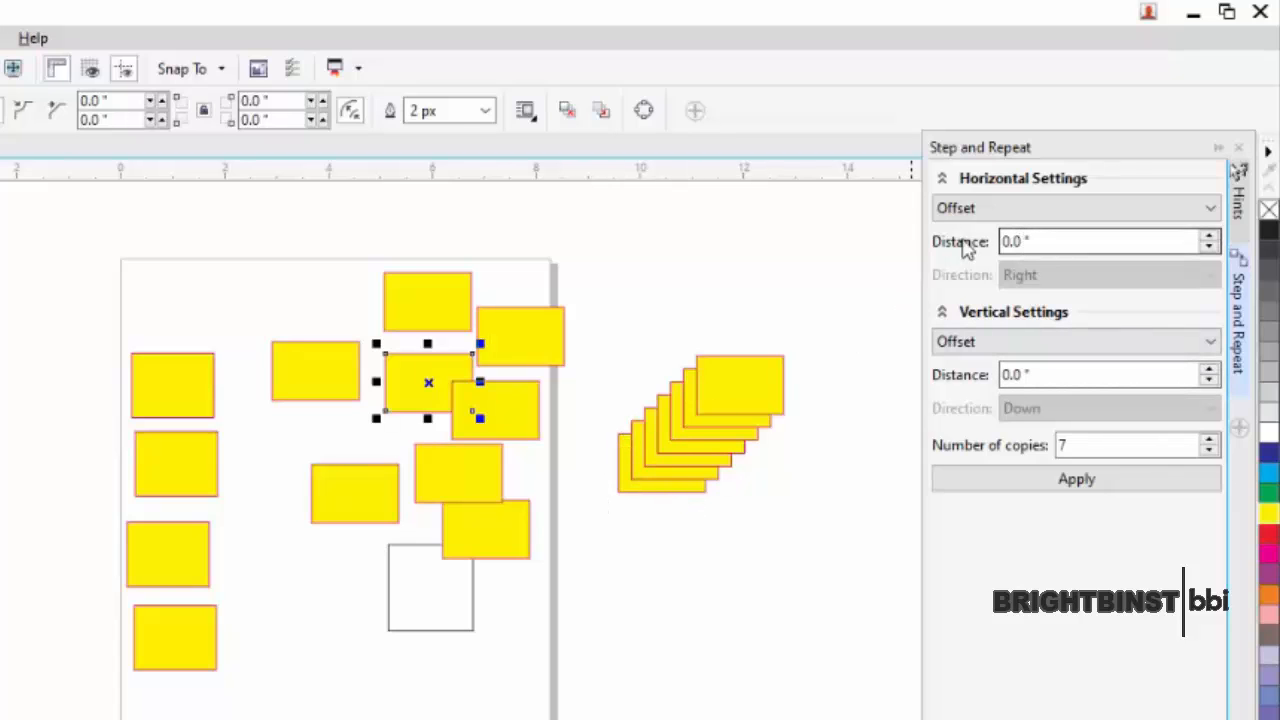
pyautogui.click(978, 208)
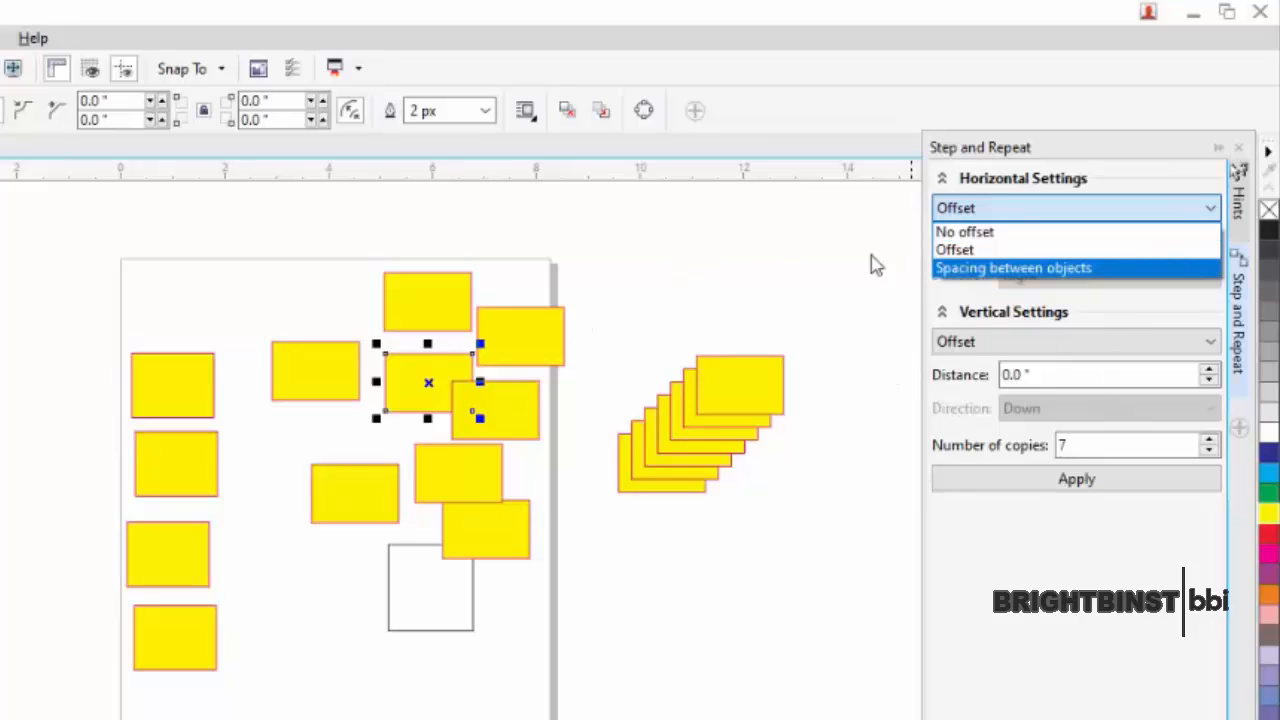
pyautogui.click(826, 244)
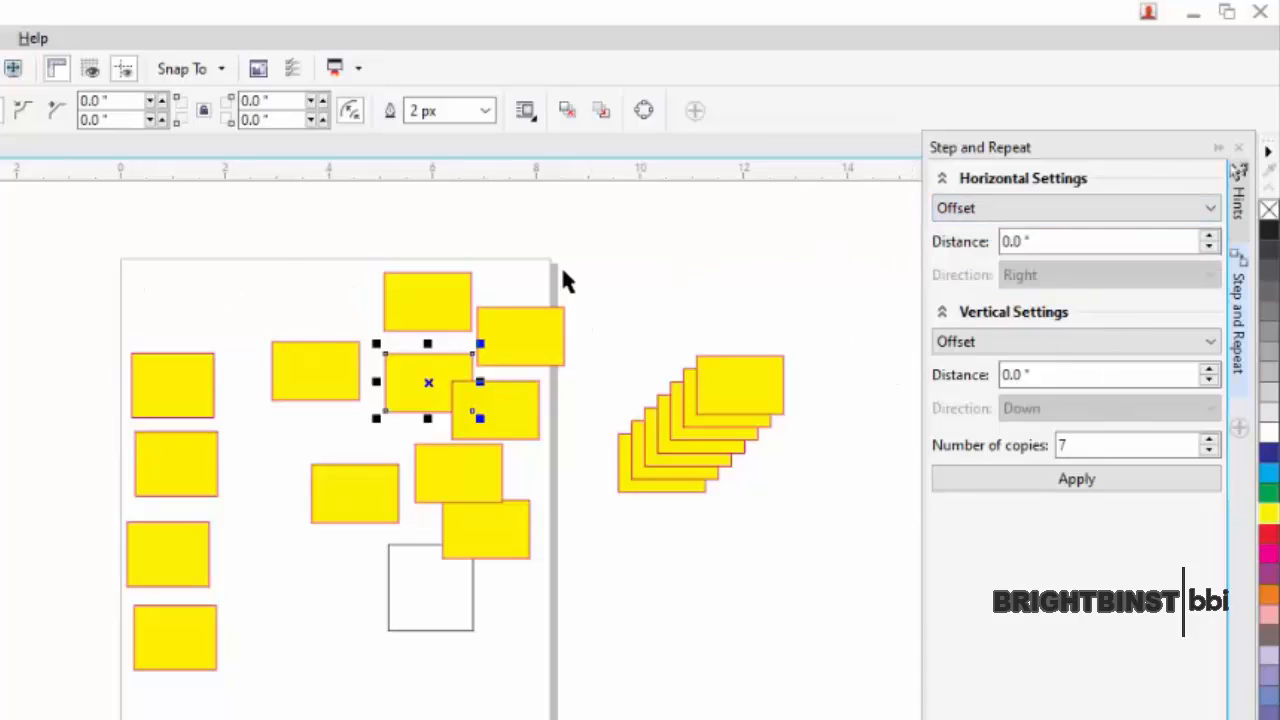
# - Select every rectangle on and beside the page with a marquee and delete the selection
pyautogui.moveTo(36, 248); pyautogui.dragTo(842, 668)
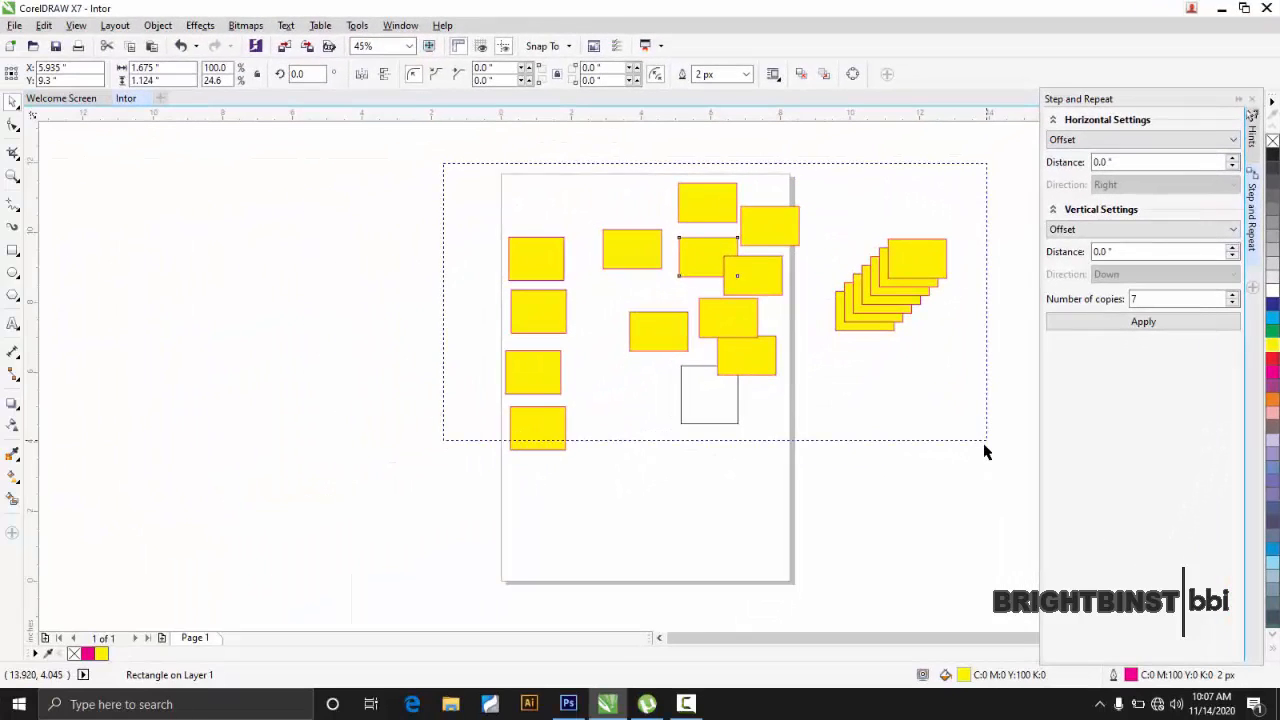
pyautogui.moveTo(984, 451); pyautogui.dragTo(985, 452)
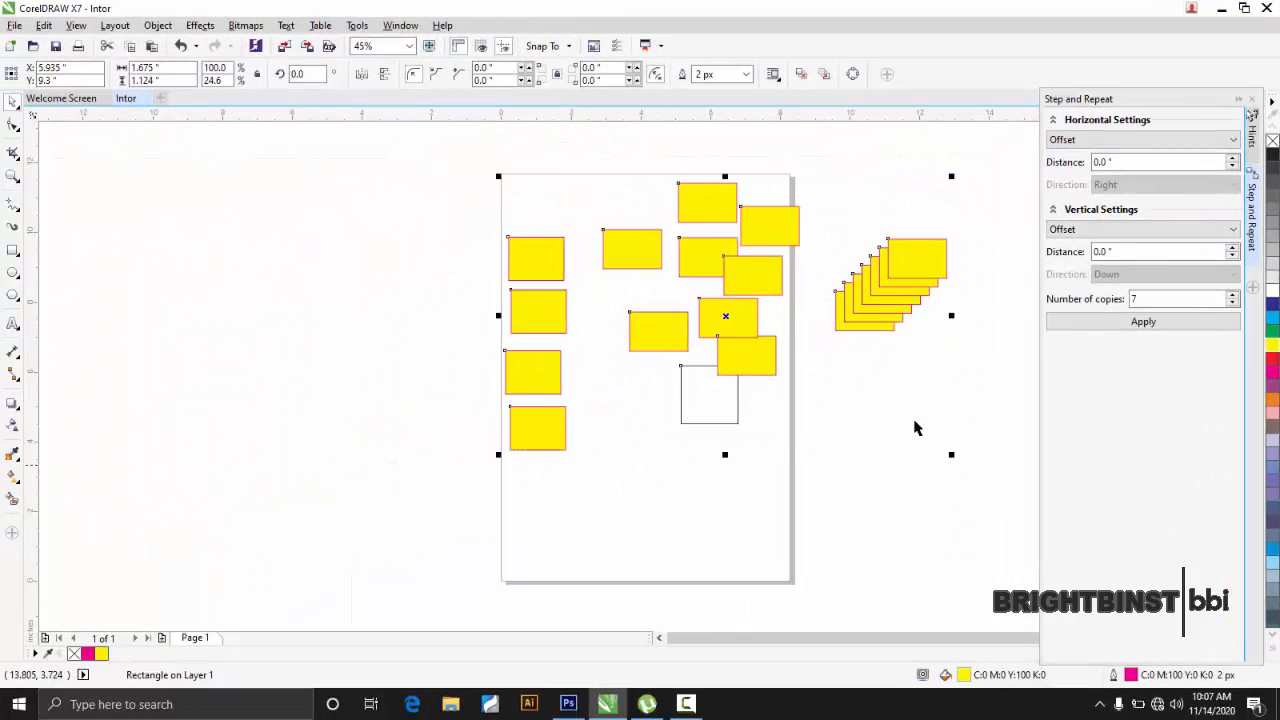
pyautogui.rightClick(778, 293)
pyautogui.click(823, 449)
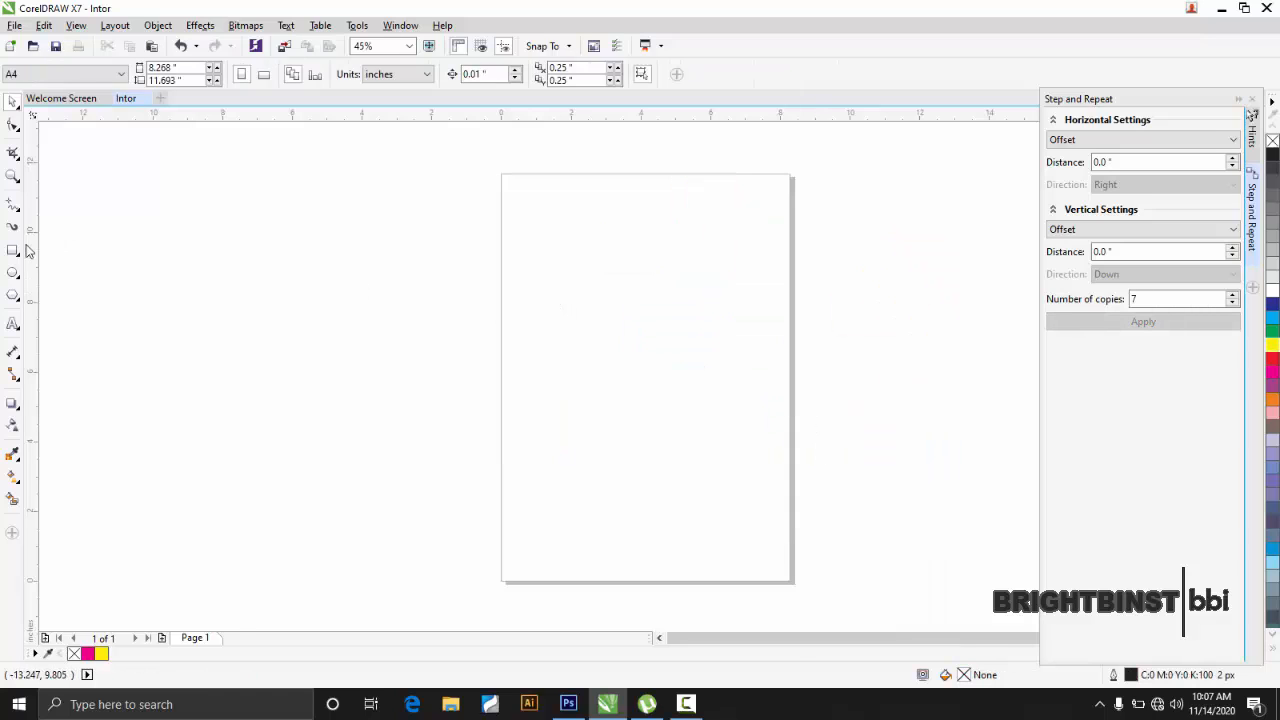
# - Draw a rectangle about 1.93" by 1.61" in the upper left part of the empty page and select it
pyautogui.moveTo(518, 246)
pyautogui.mouseDown()
pyautogui.moveTo(551, 317)
pyautogui.moveTo(596, 313)
pyautogui.mouseUp()
pyautogui.click(13, 102)
pyautogui.click(148, 209)
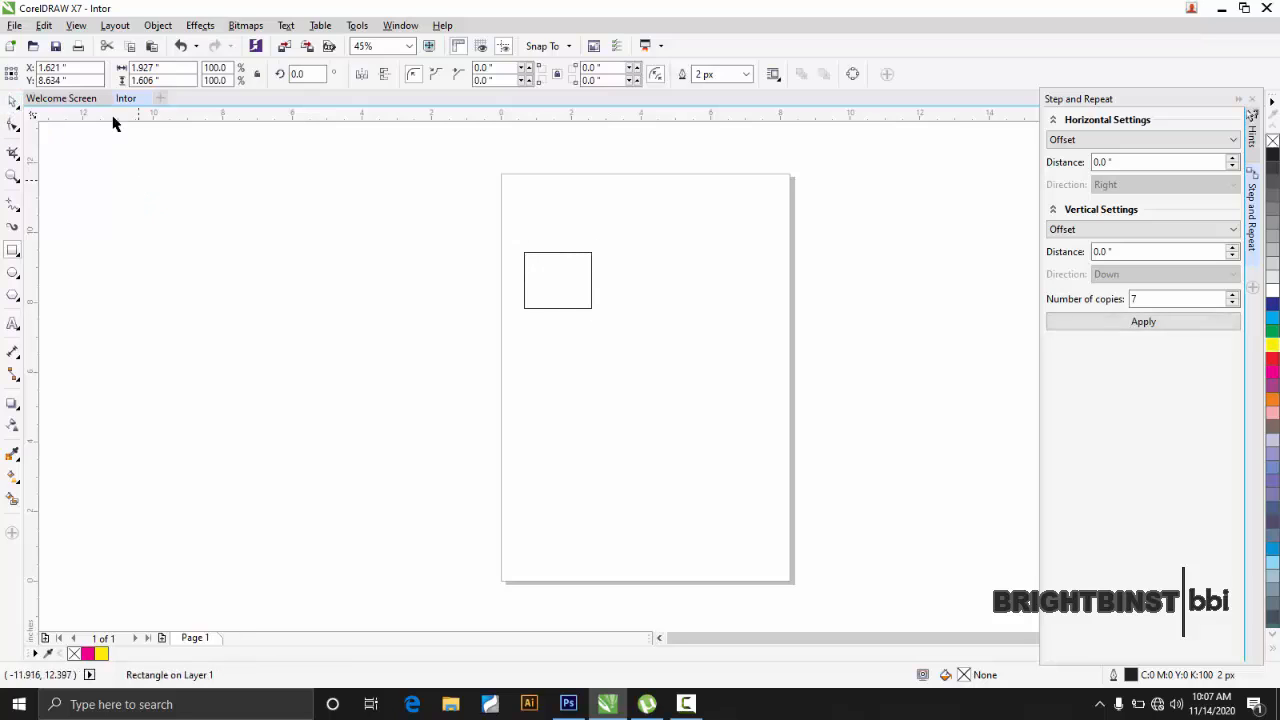
pyautogui.click(552, 284)
# - Hide the Step and Repeat docker and look over the Select All options
pyautogui.click(44, 27)
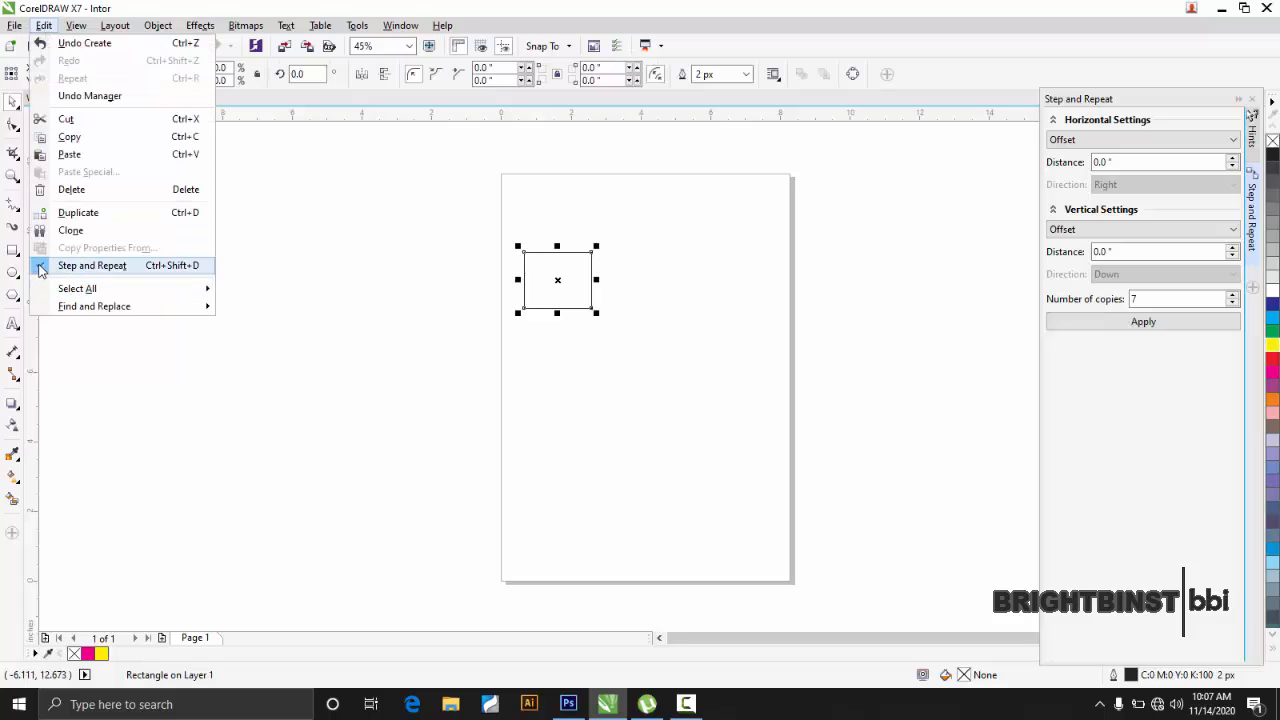
pyautogui.click(92, 265)
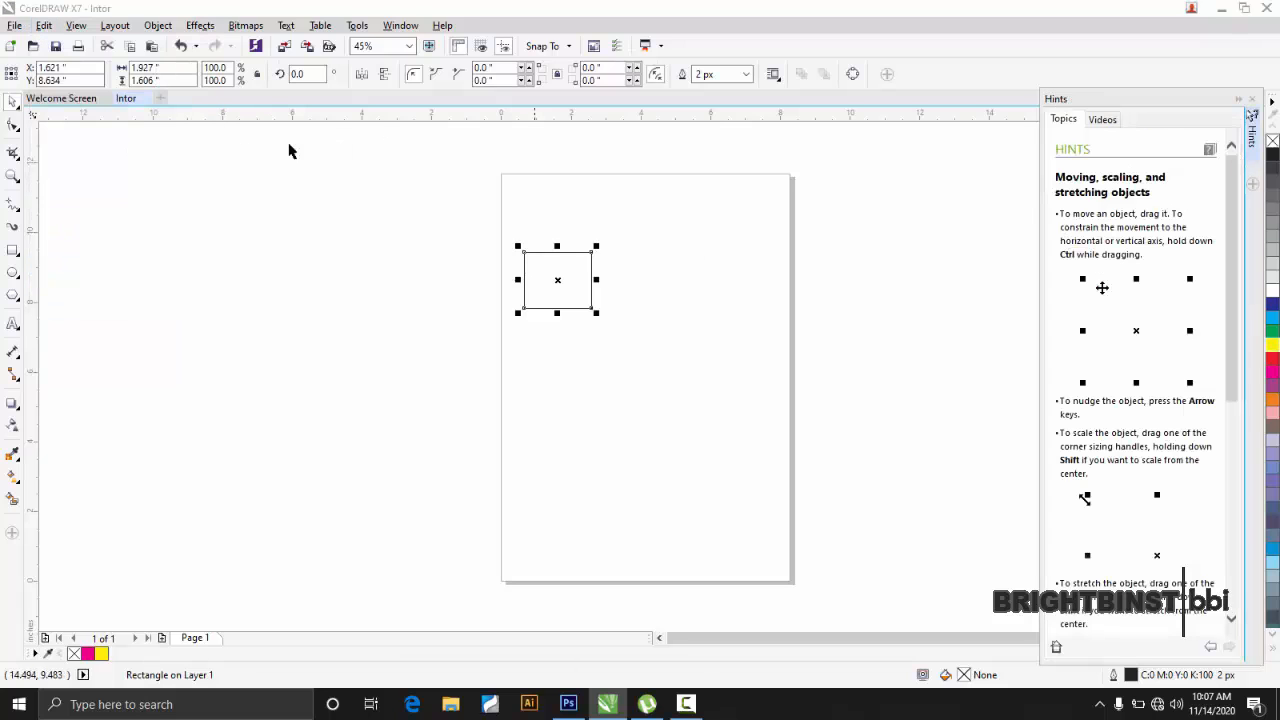
pyautogui.click(44, 25)
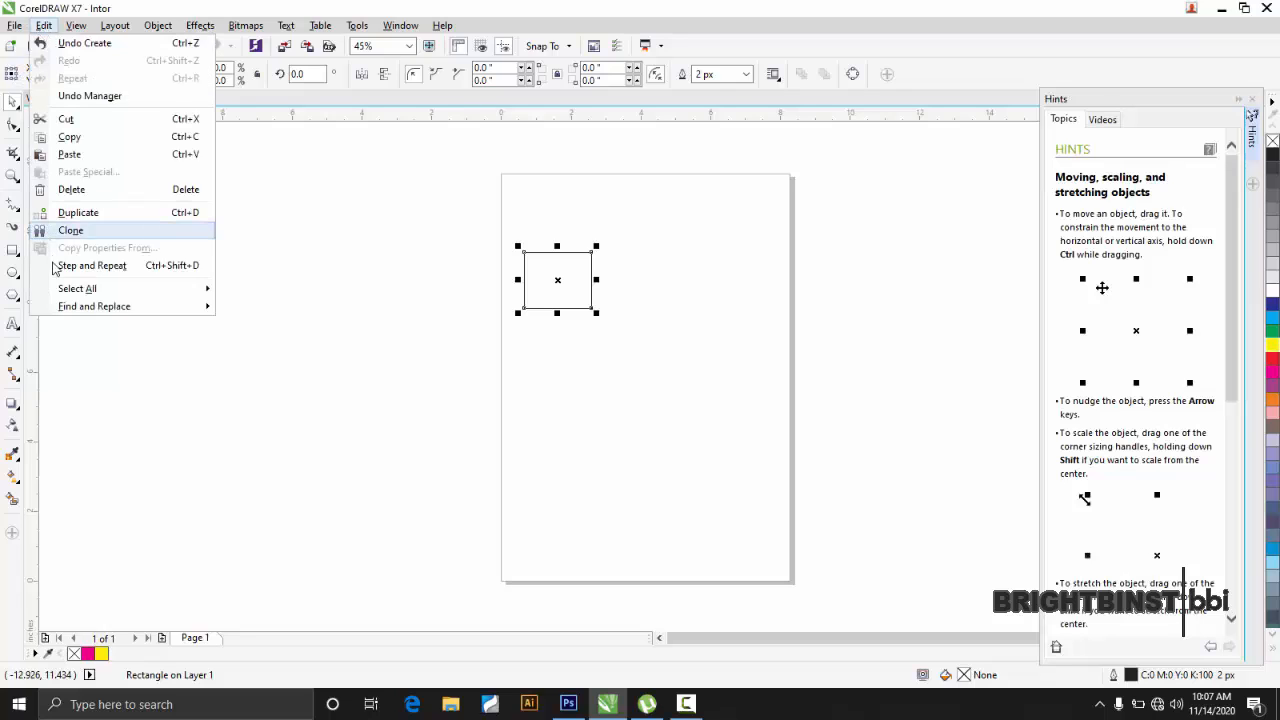
pyautogui.moveTo(78, 290)
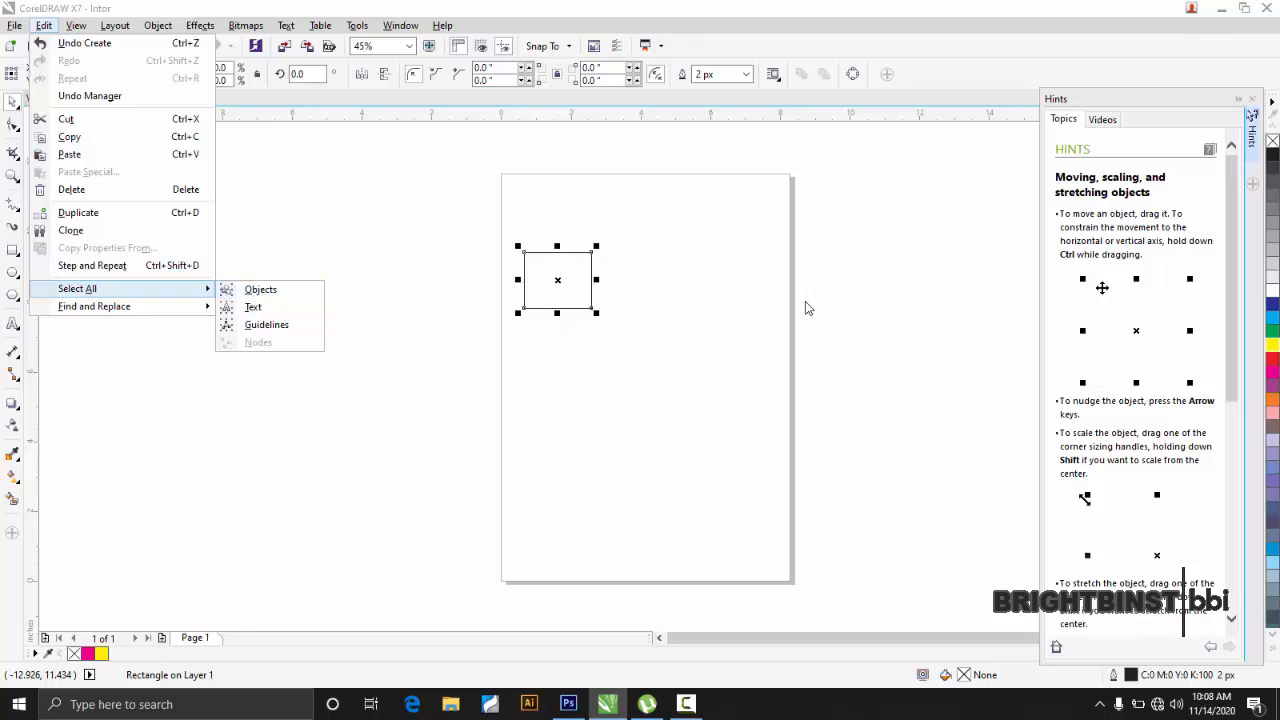
pyautogui.click(519, 209)
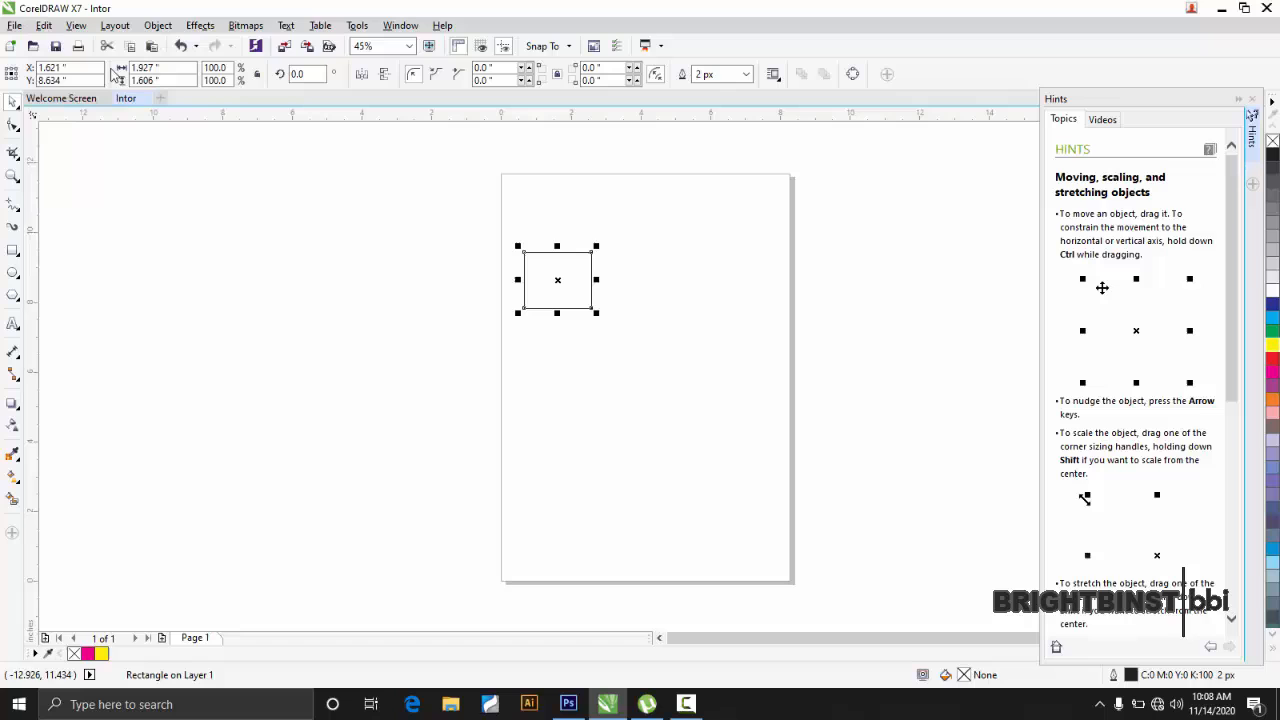
# - Undo the rectangle's creation and the preceding deletion to bring back the yellow rectangles
pyautogui.click(48, 27)
pyautogui.click(83, 46)
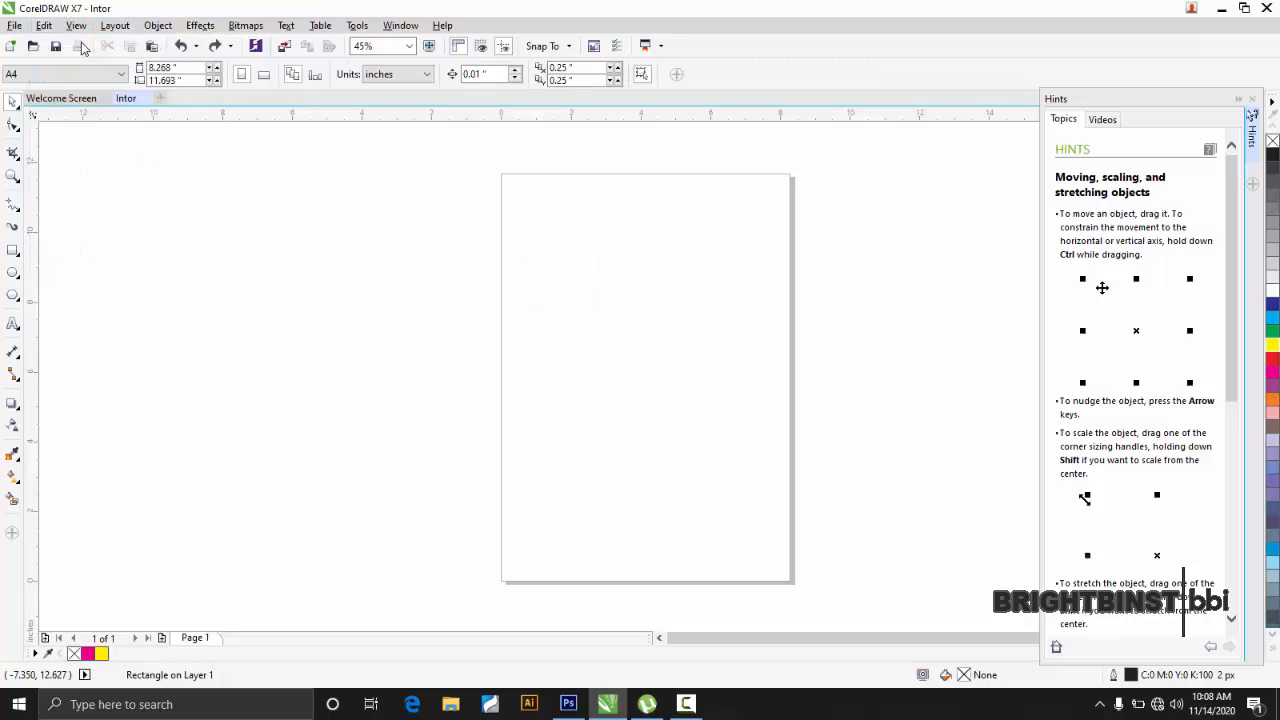
pyautogui.click(43, 27)
pyautogui.click(77, 47)
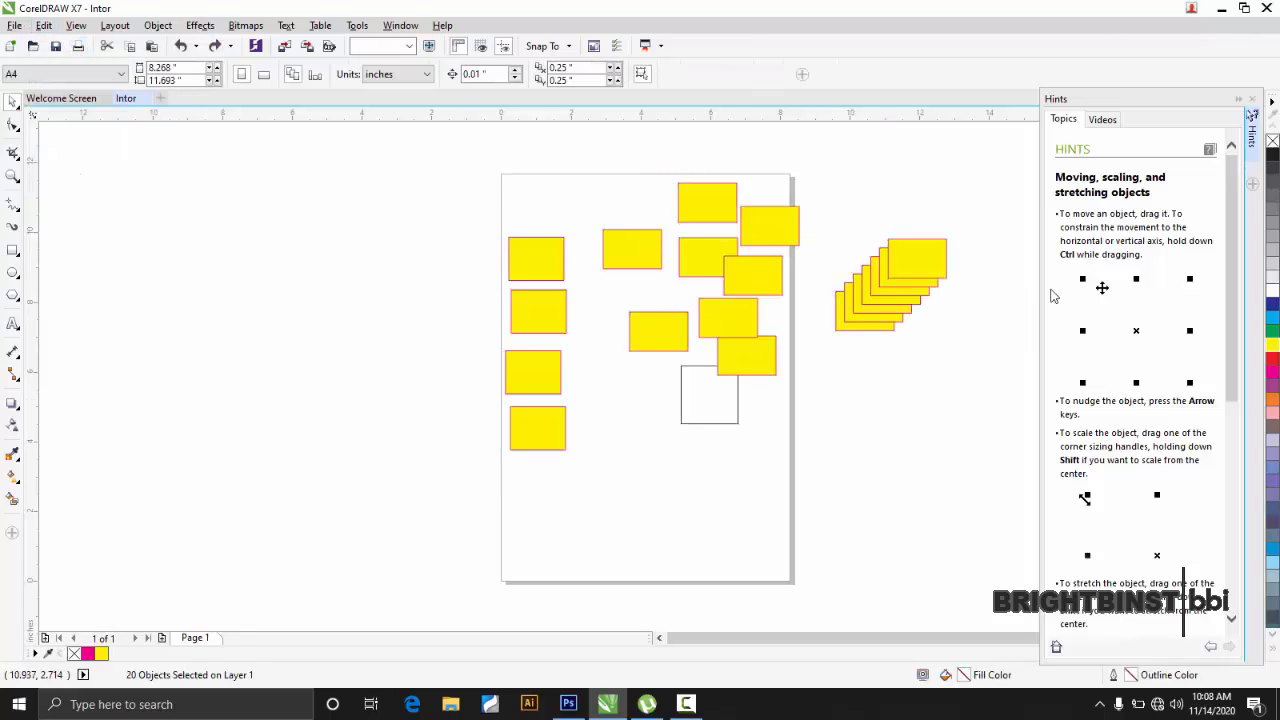
# - Select all rectangles with a marquee around the whole drawing and clear the selection
pyautogui.click(531, 298)
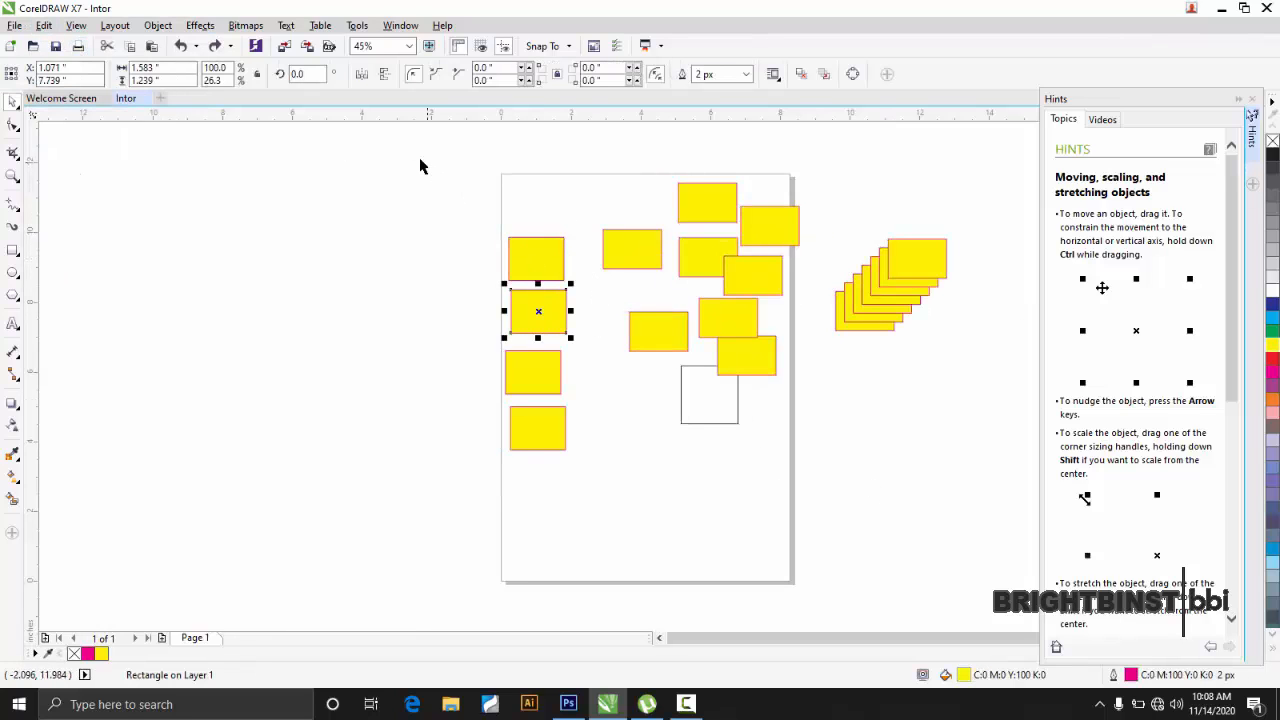
pyautogui.moveTo(415, 158); pyautogui.dragTo(1006, 535)
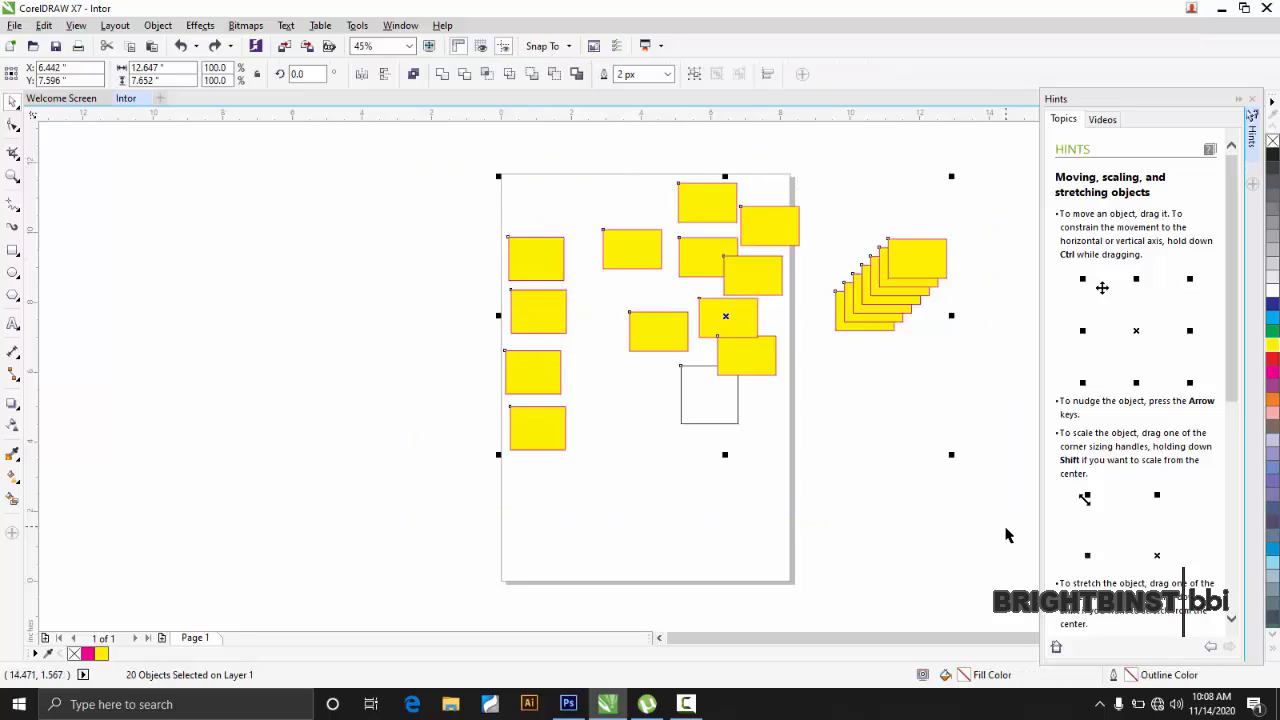
pyautogui.click(851, 486)
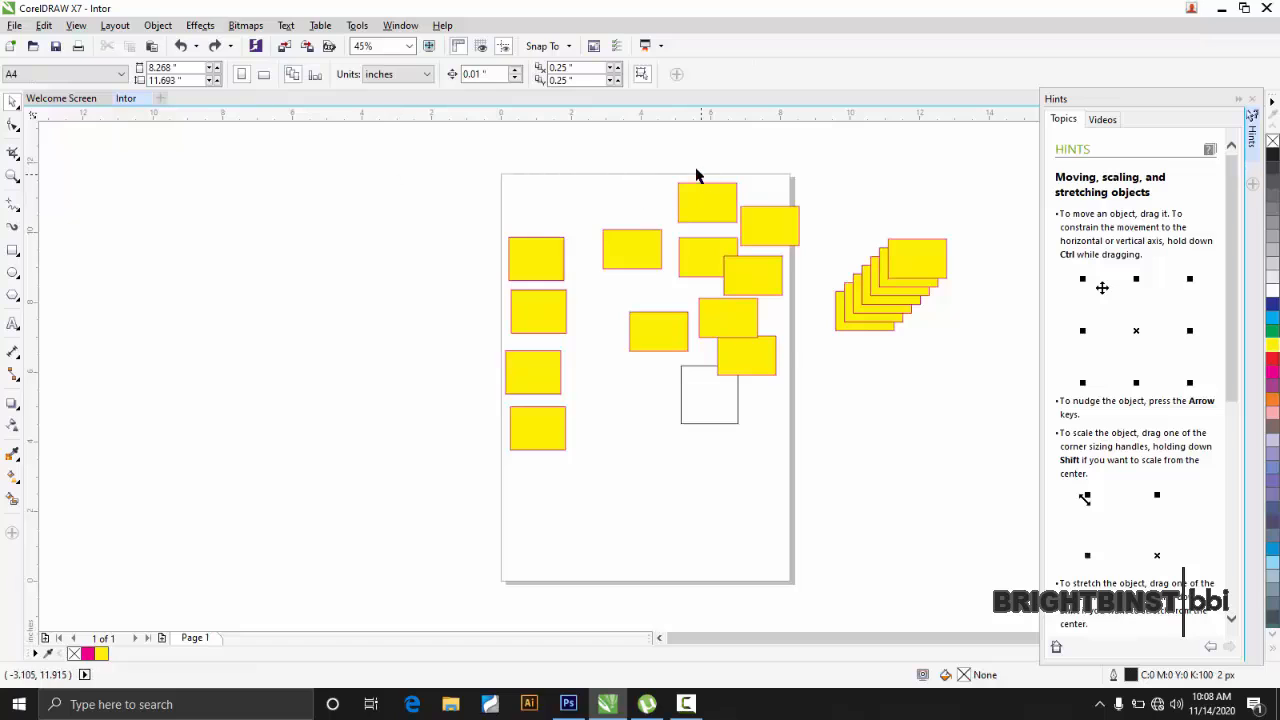
# - Select all objects with the Select All command for objects and deselect them
pyautogui.click(44, 26)
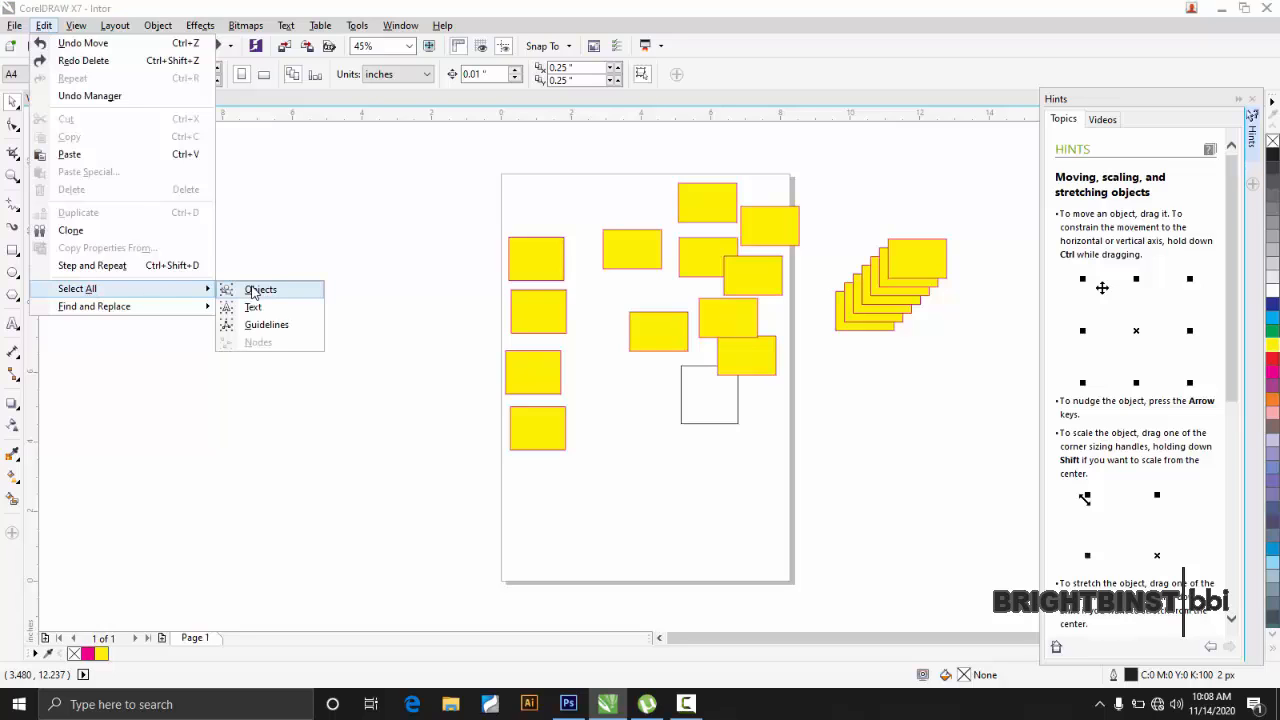
pyautogui.click(252, 290)
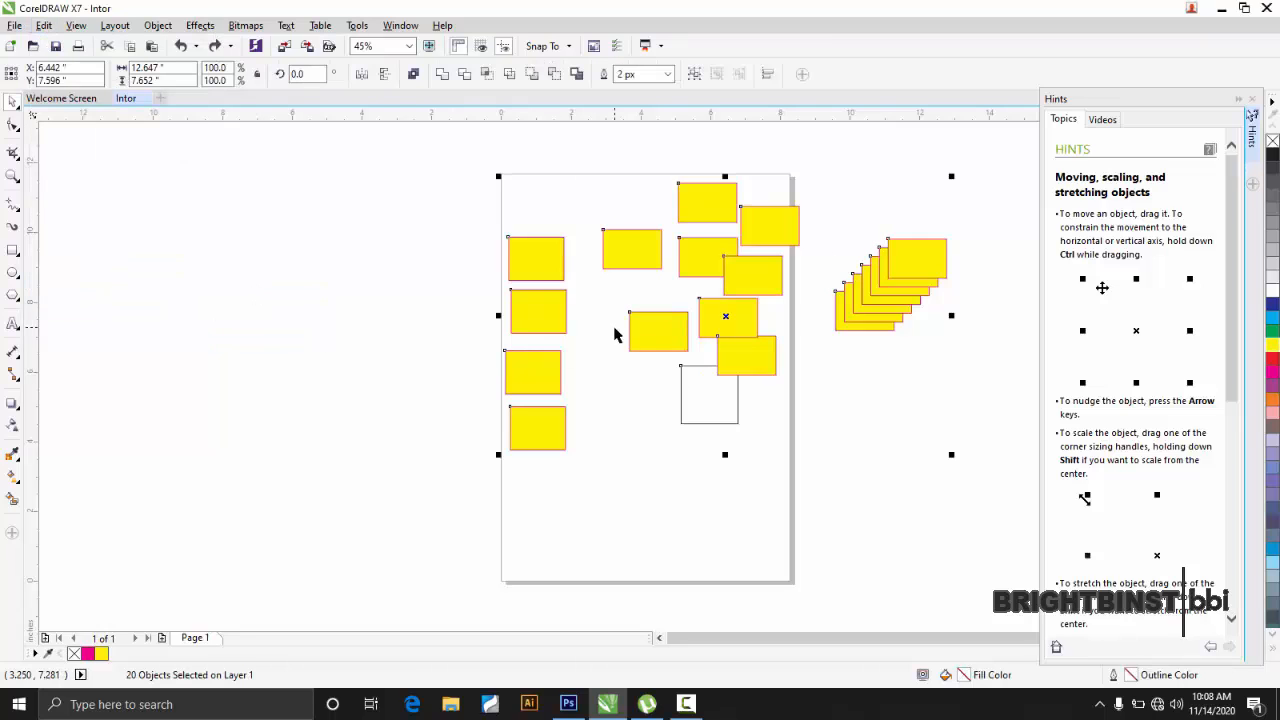
pyautogui.click(366, 228)
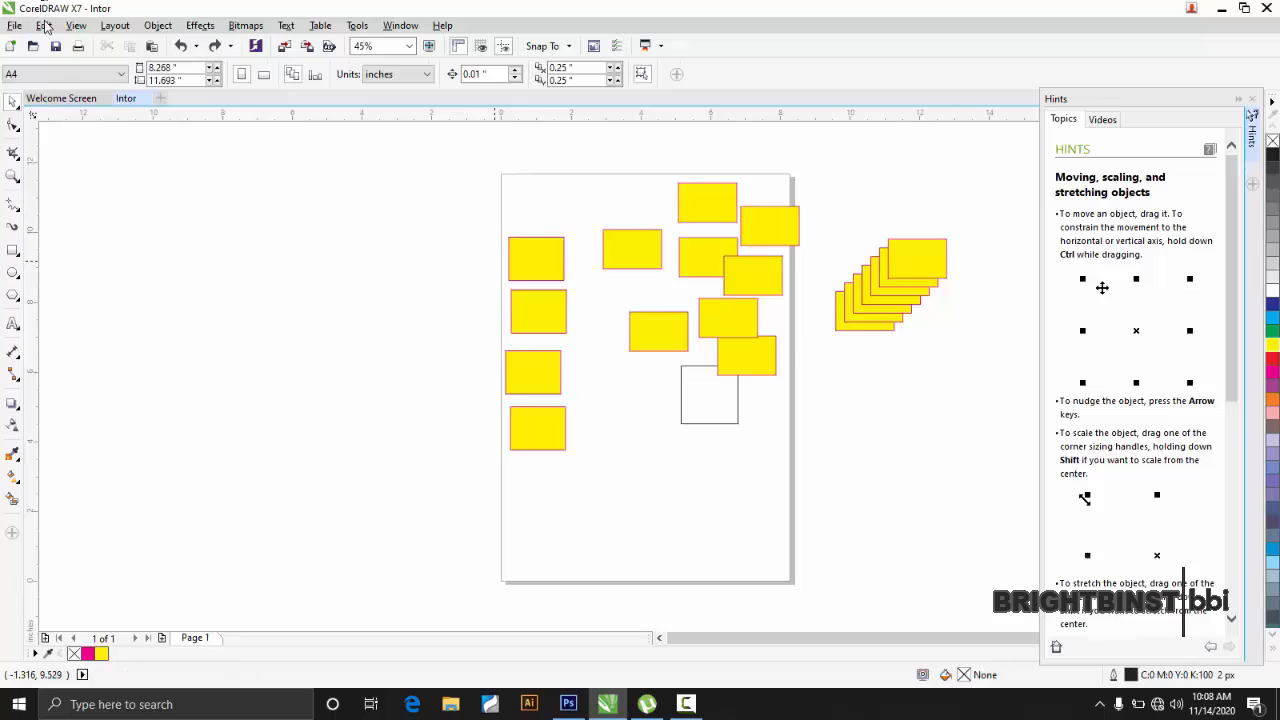
pyautogui.click(44, 25)
pyautogui.moveTo(94, 289)
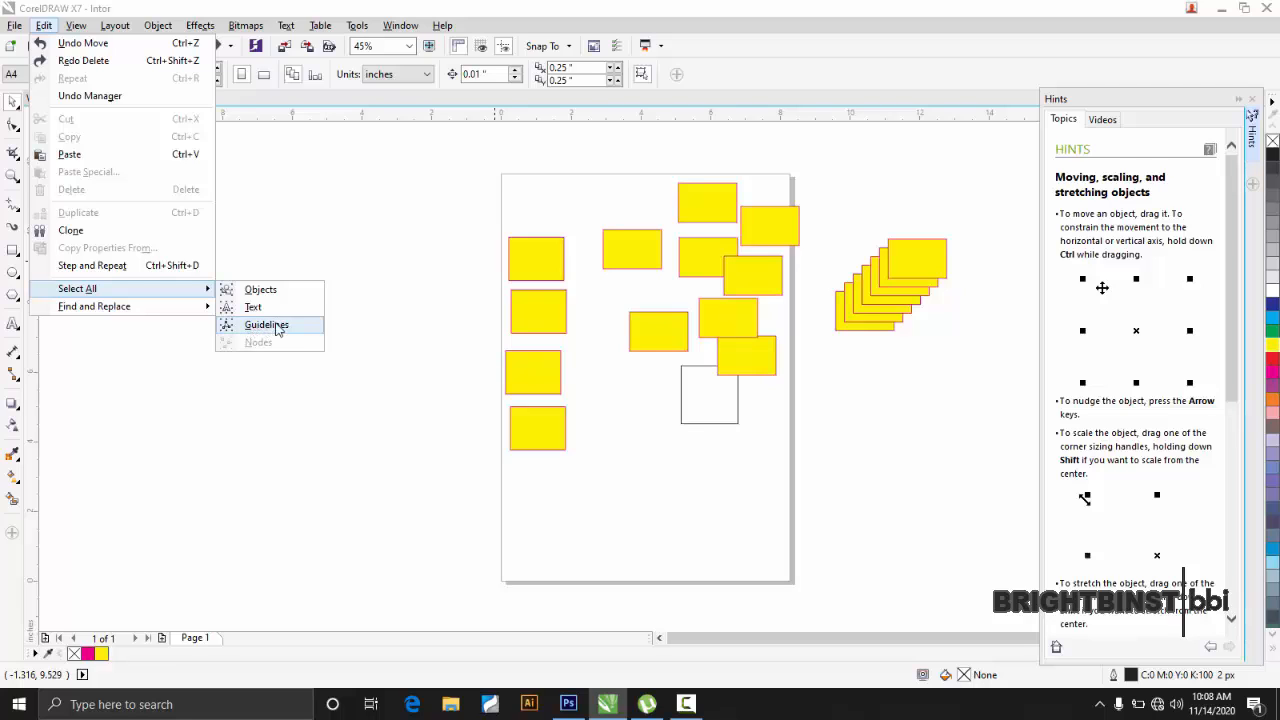
pyautogui.click(355, 248)
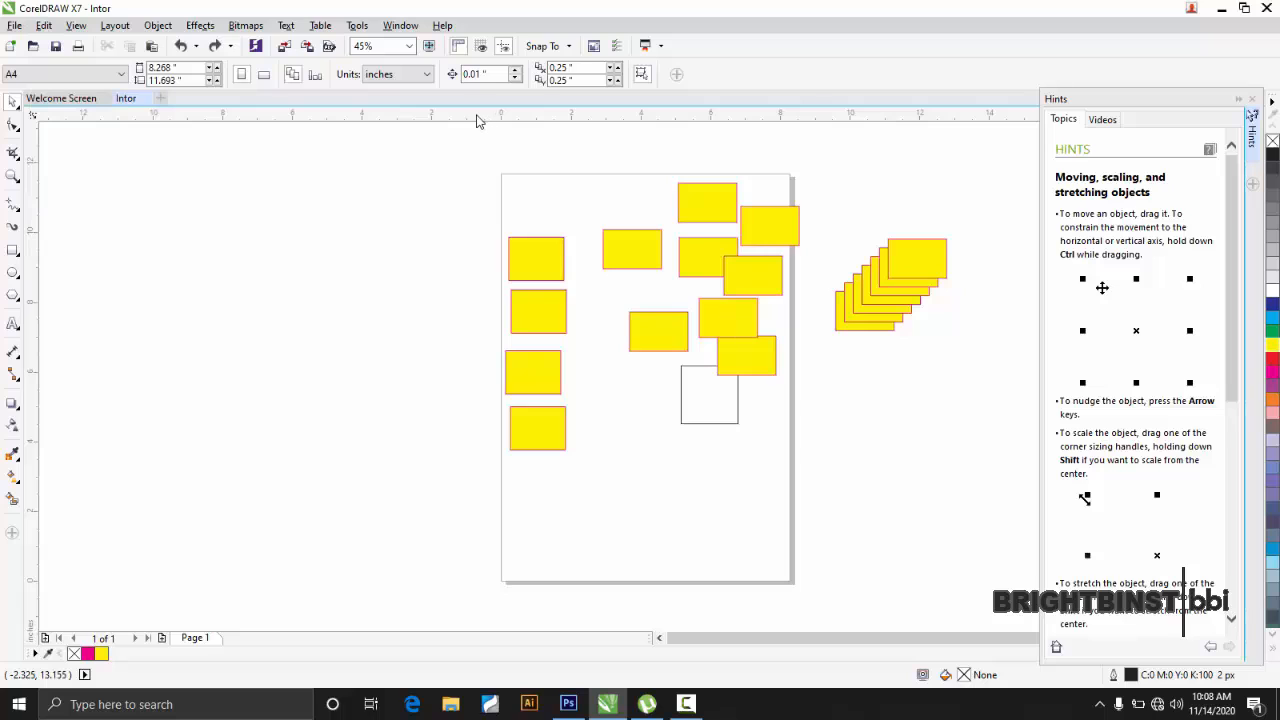
# - Add a horizontal guideline at about Y 10.7" near the page top and a vertical one at about X -3.7", beside the page
pyautogui.click(471, 212)
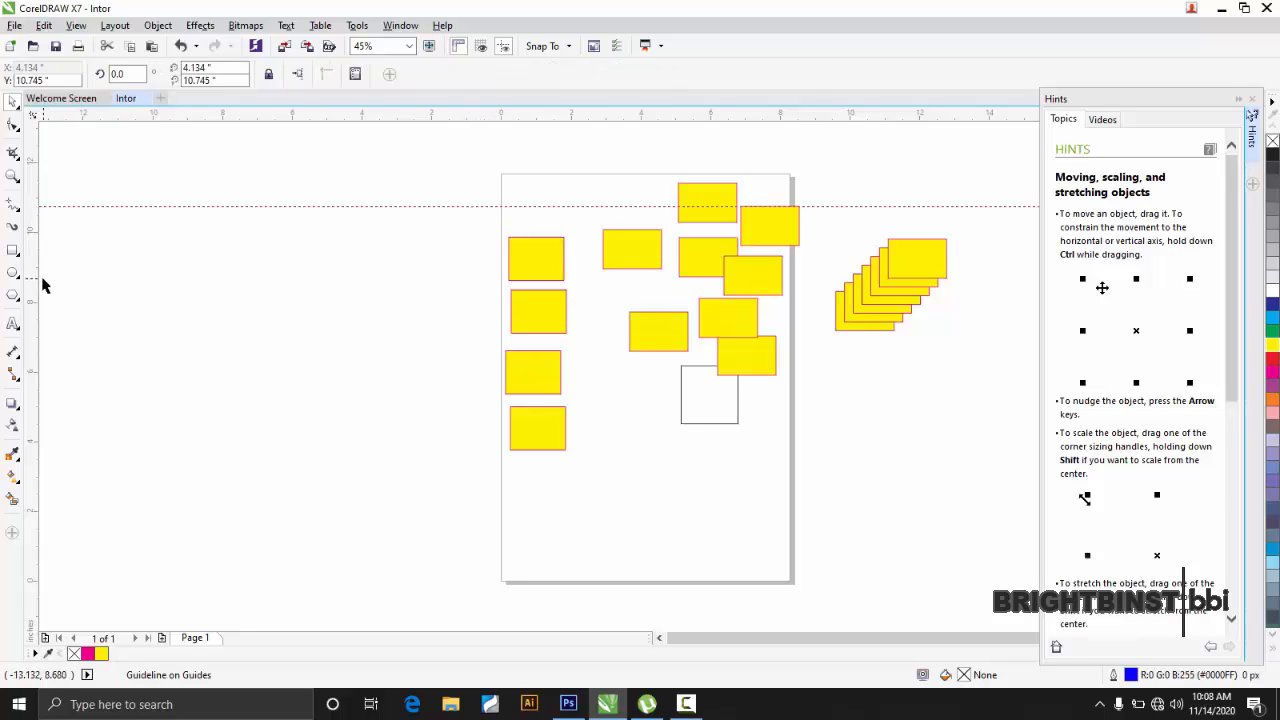
pyautogui.moveTo(252, 298); pyautogui.dragTo(371, 298)
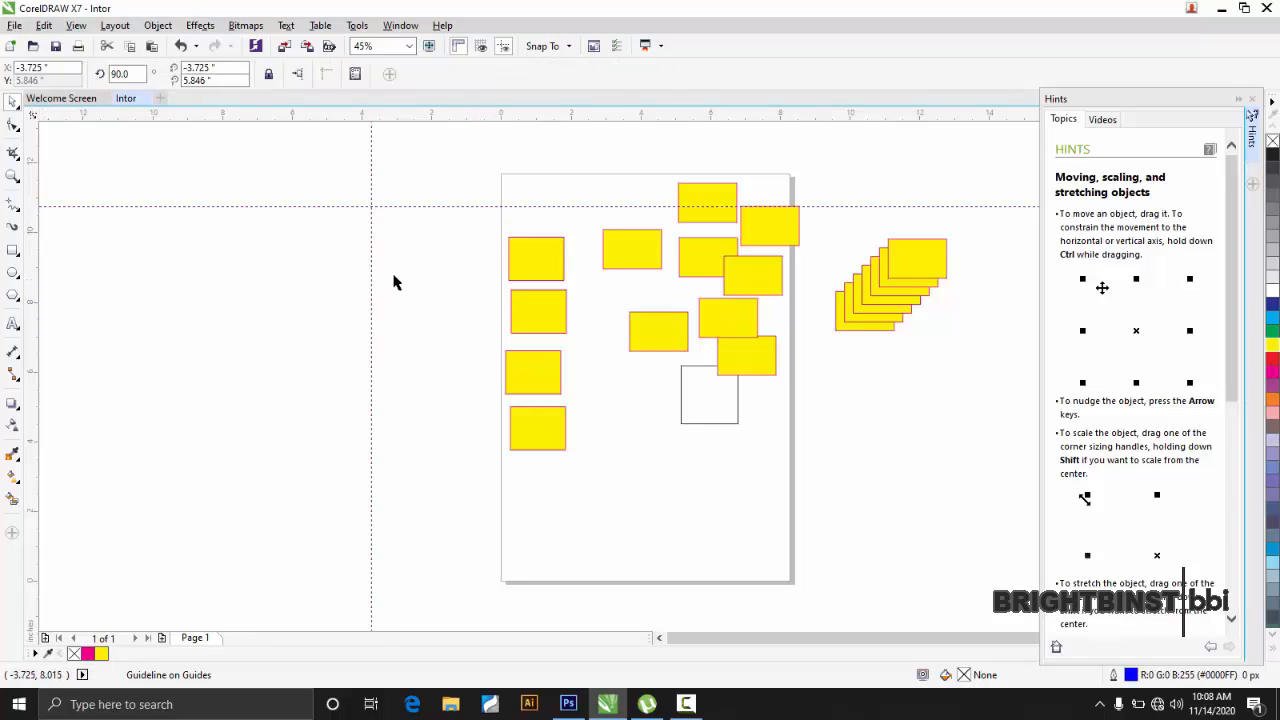
pyautogui.click(394, 275)
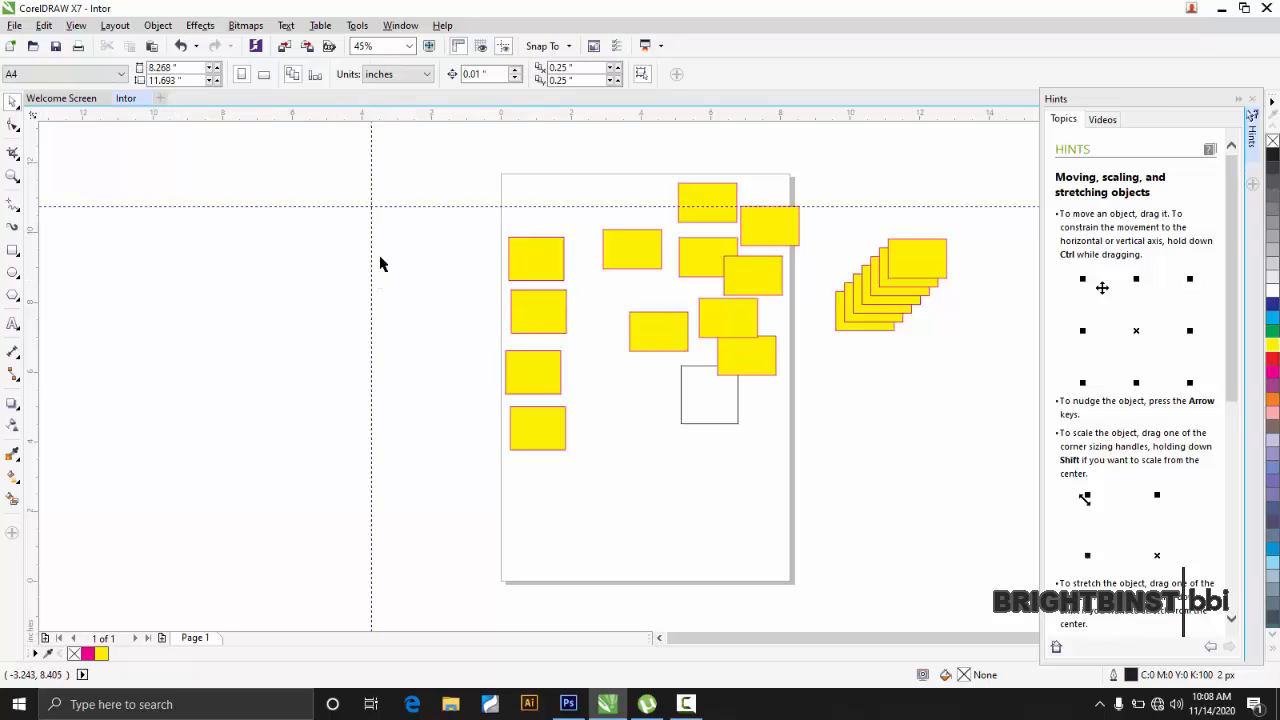
# - Select all guidelines with the Select All command and delete them
pyautogui.click(42, 27)
pyautogui.moveTo(200, 289)
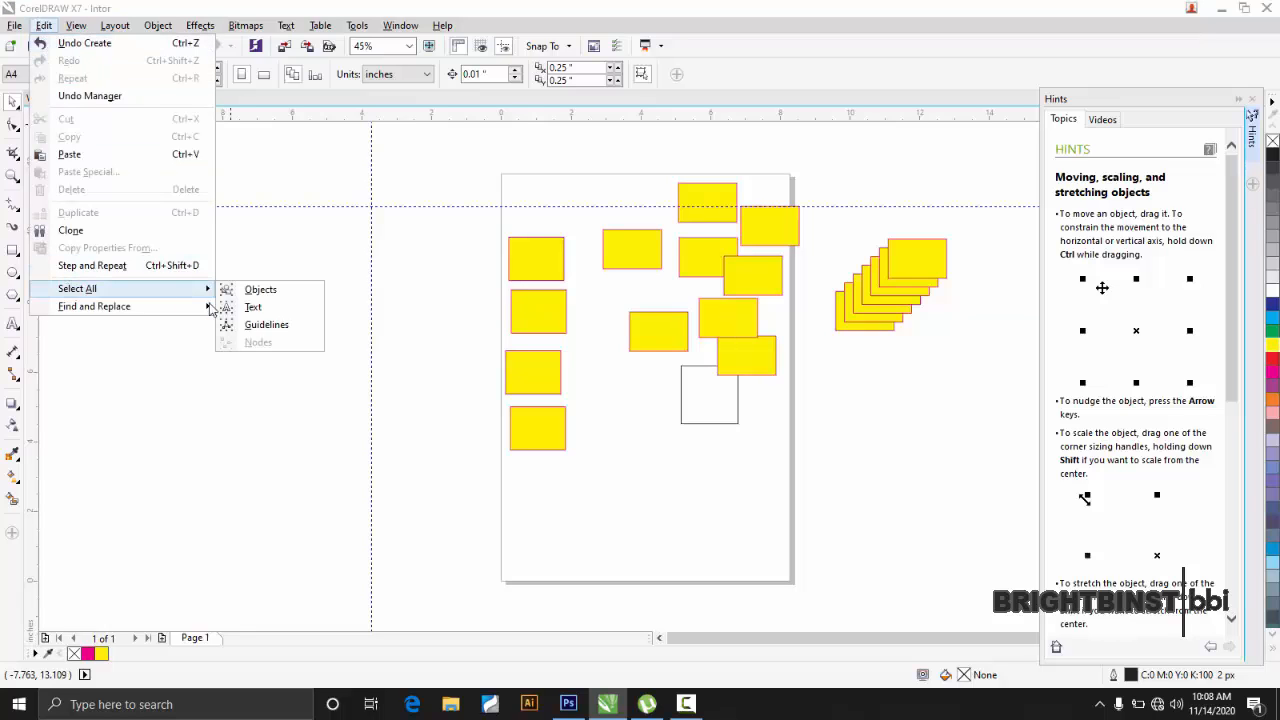
pyautogui.click(266, 324)
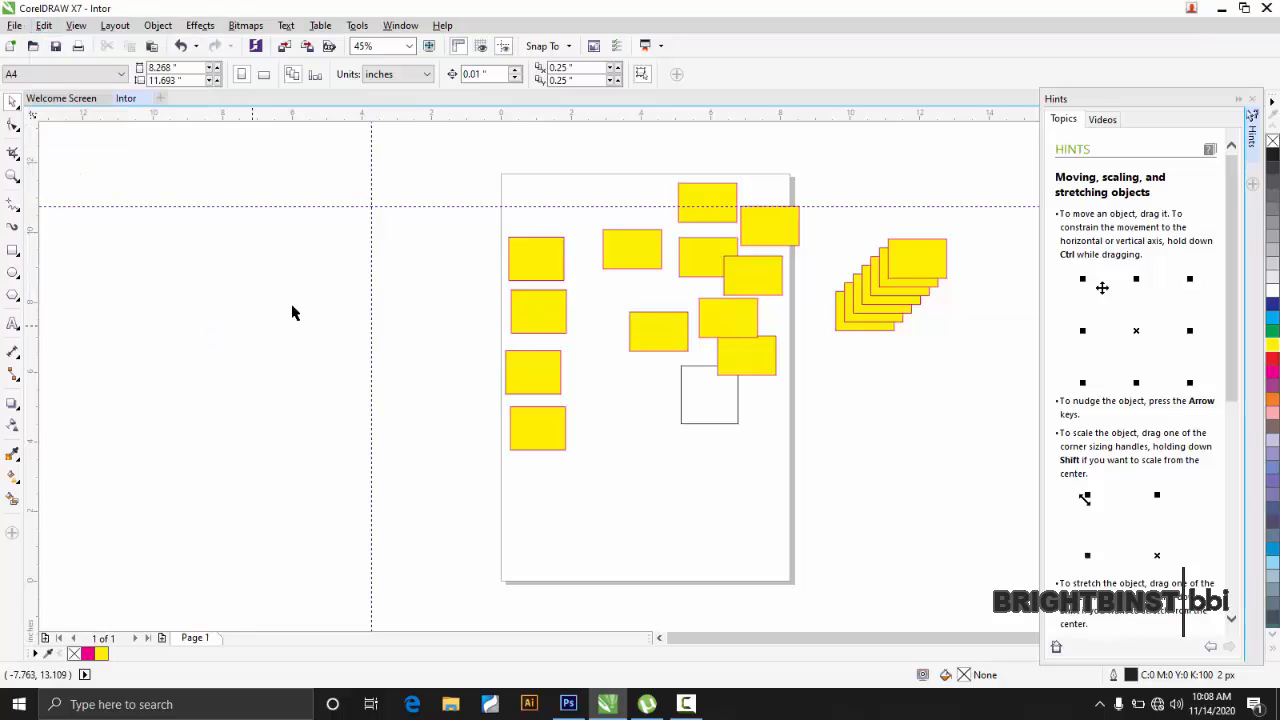
pyautogui.rightClick(394, 203)
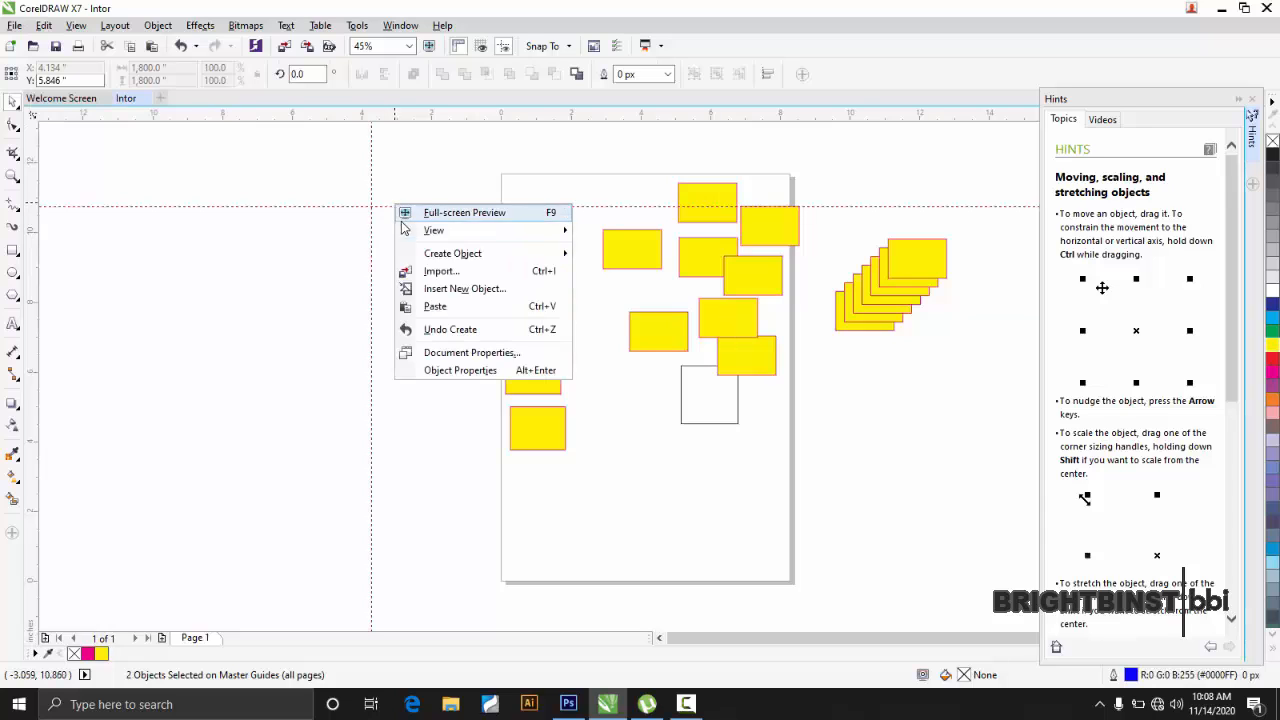
pyautogui.click(373, 218)
pyautogui.rightClick(389, 208)
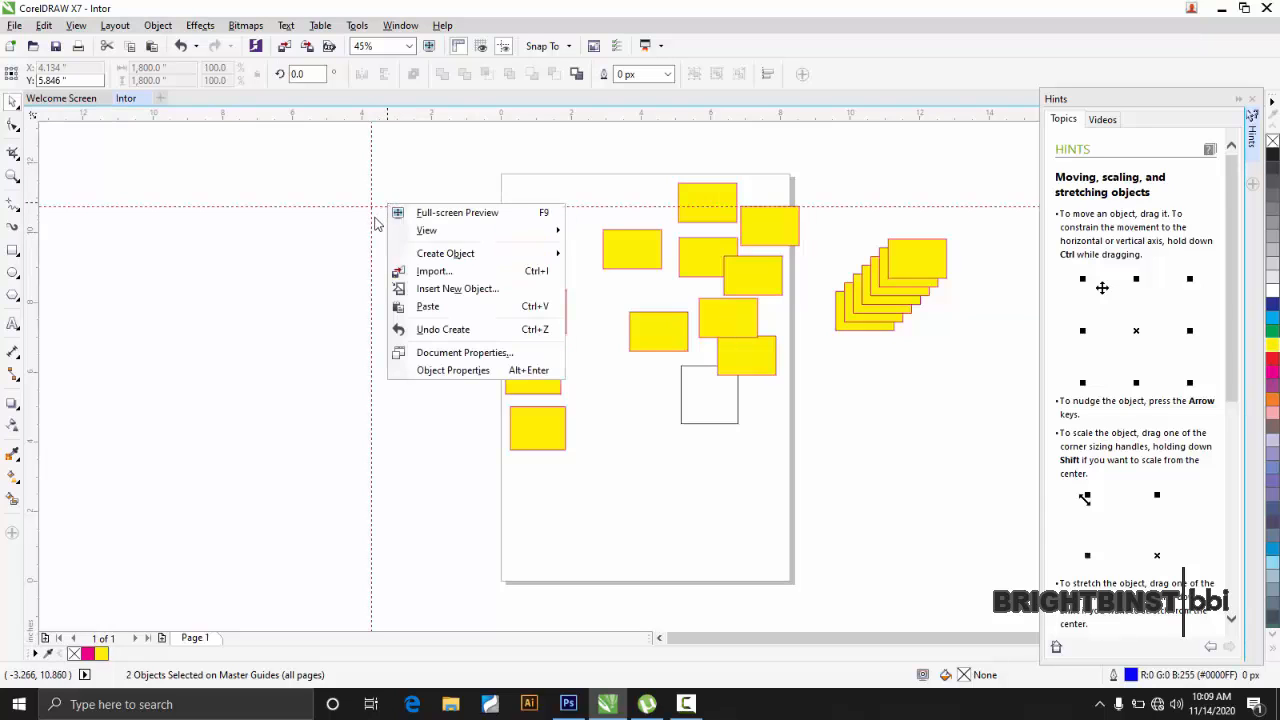
pyautogui.click(375, 222)
pyautogui.rightClick(386, 207)
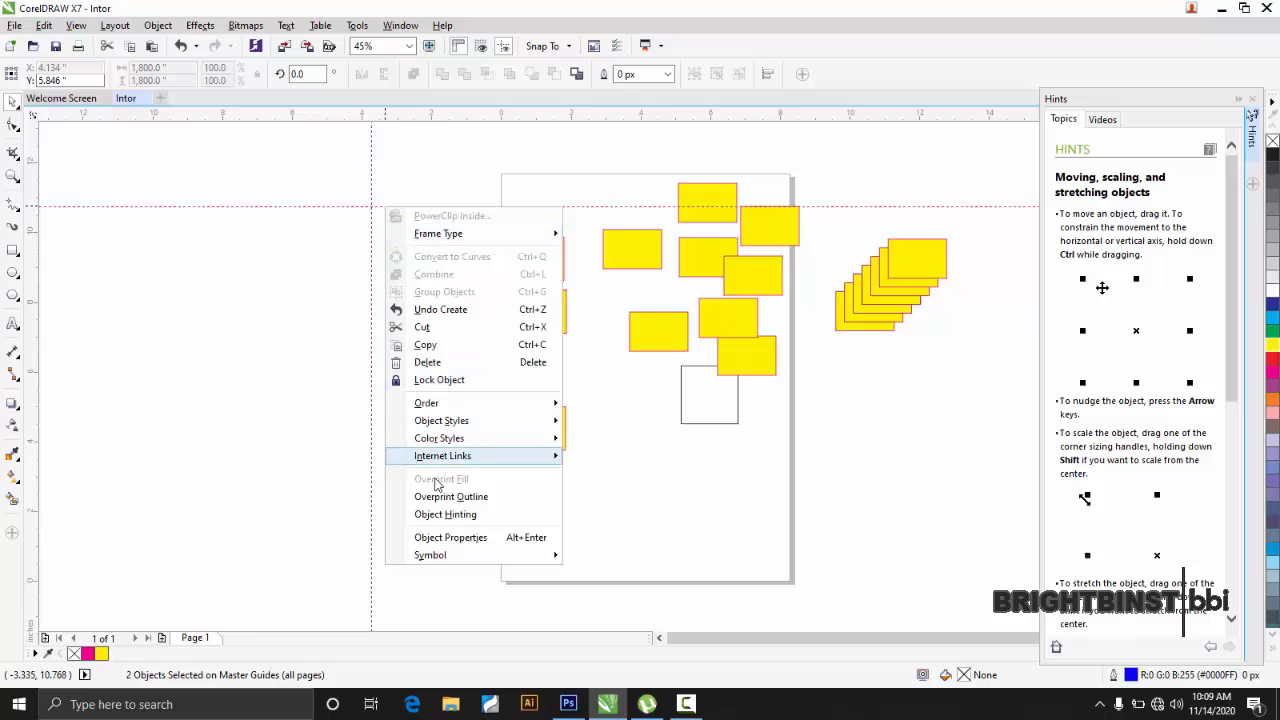
pyautogui.click(425, 362)
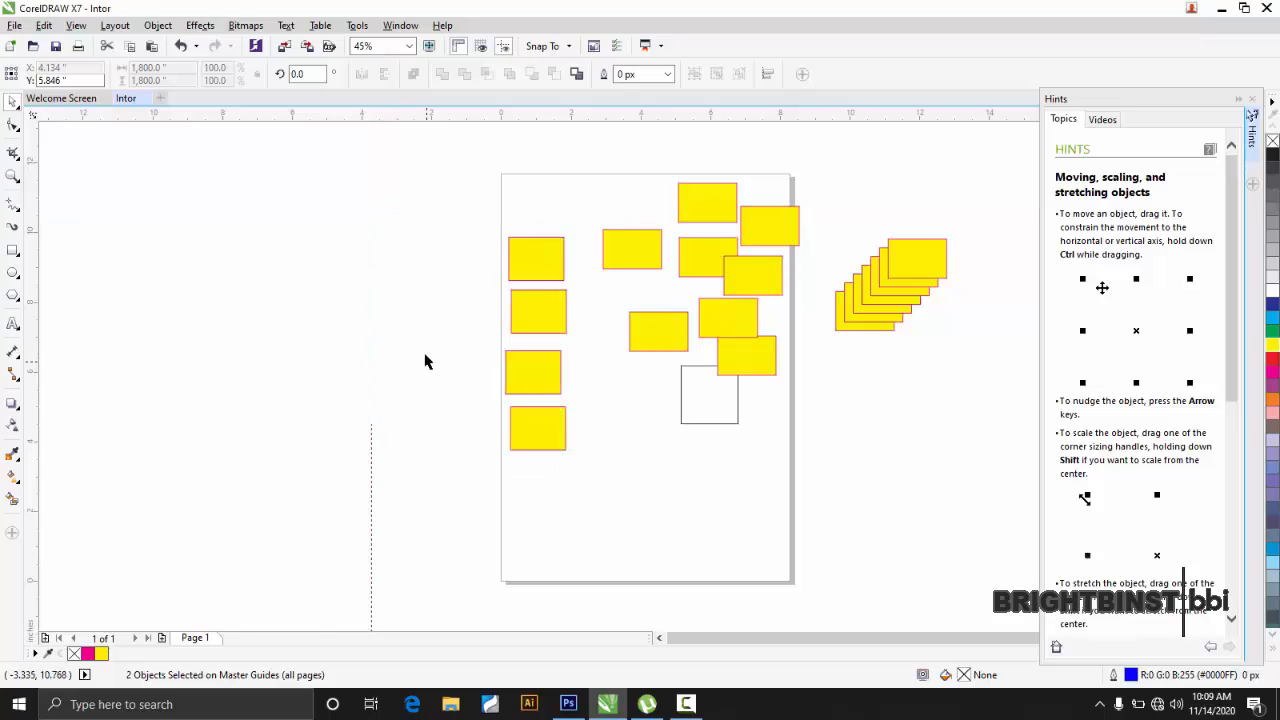
# - Select all objects with the Select All command and delete them, leaving the page empty
pyautogui.click(42, 26)
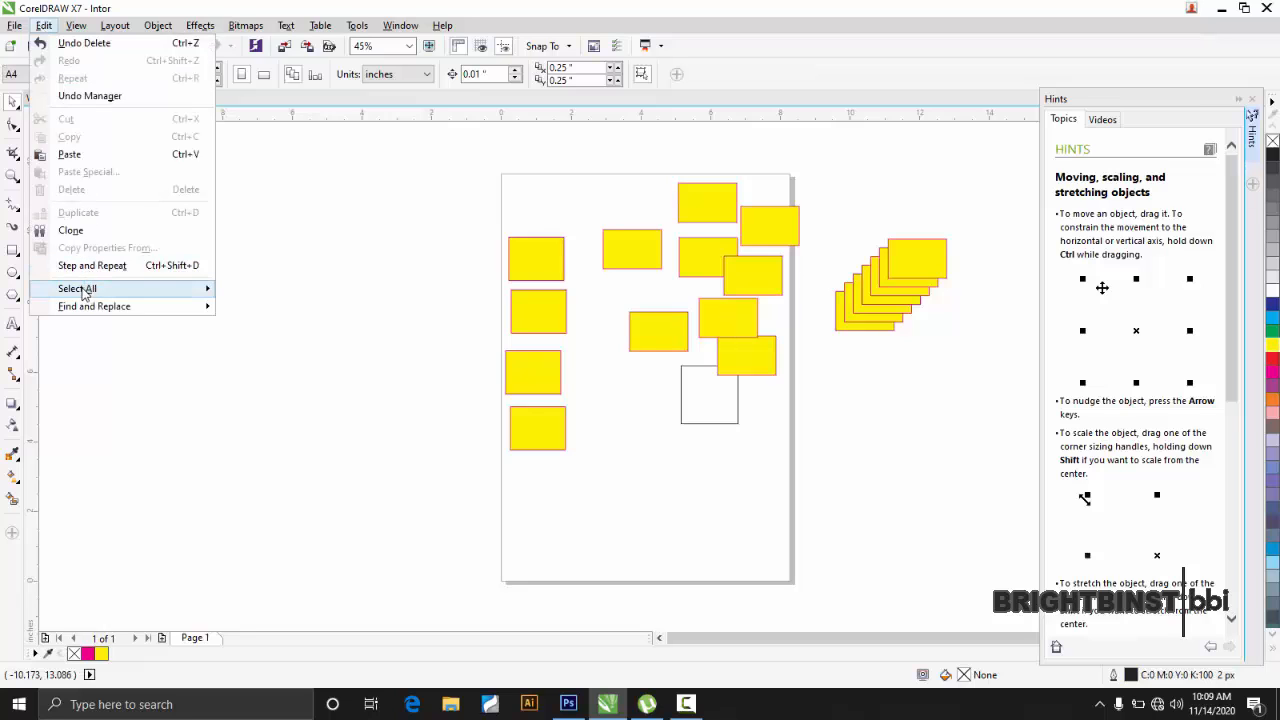
pyautogui.moveTo(185, 294)
pyautogui.click(255, 289)
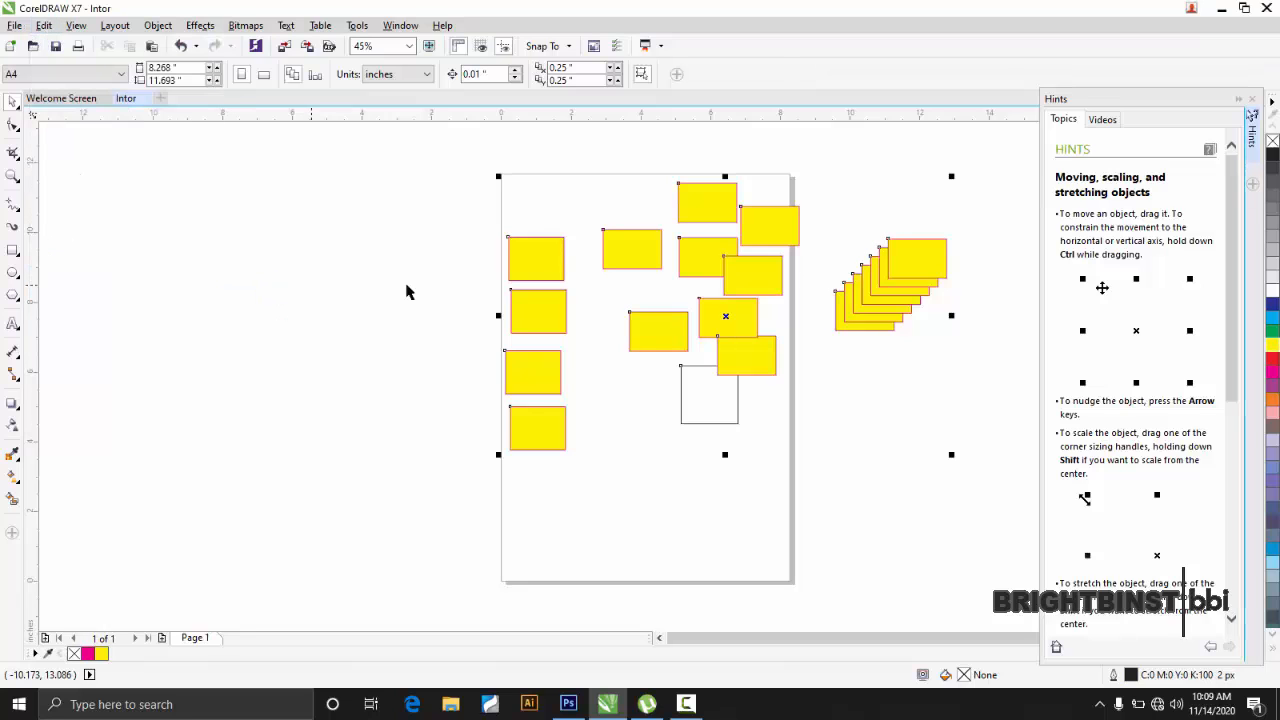
pyautogui.rightClick(503, 283)
pyautogui.click(545, 268)
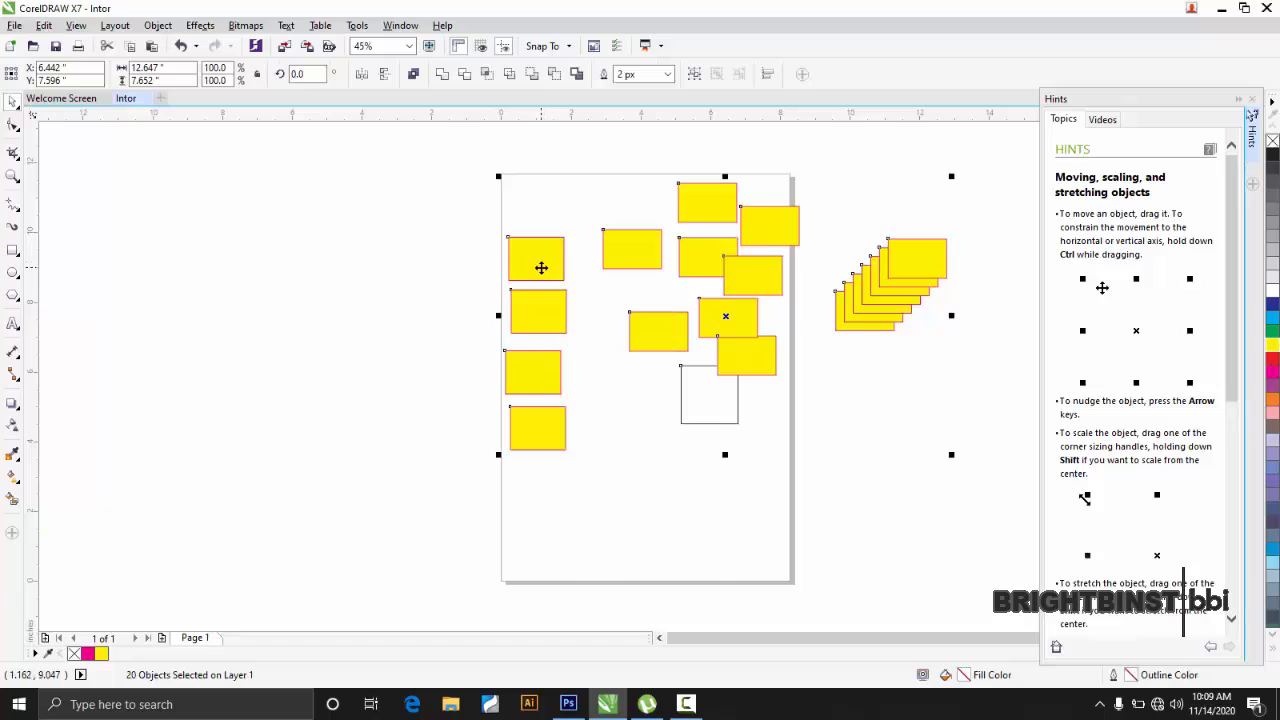
pyautogui.rightClick(541, 268)
pyautogui.click(588, 424)
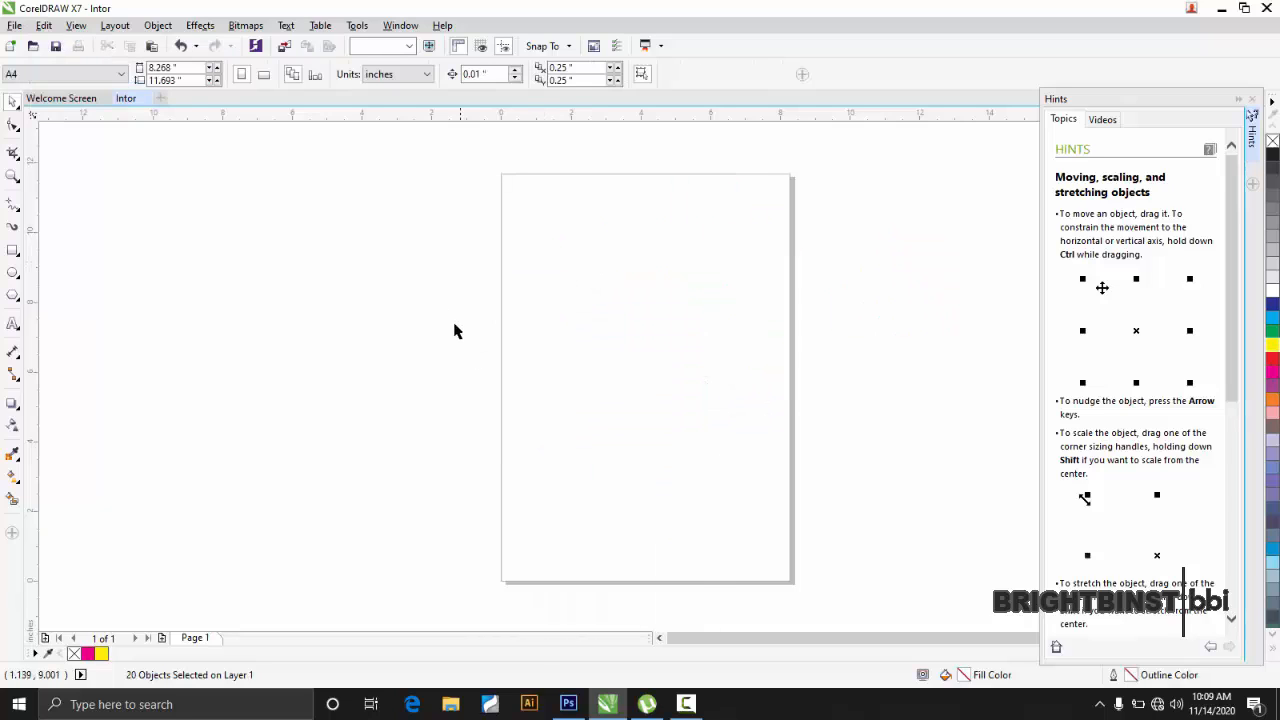
pyautogui.click(43, 27)
pyautogui.moveTo(82, 310)
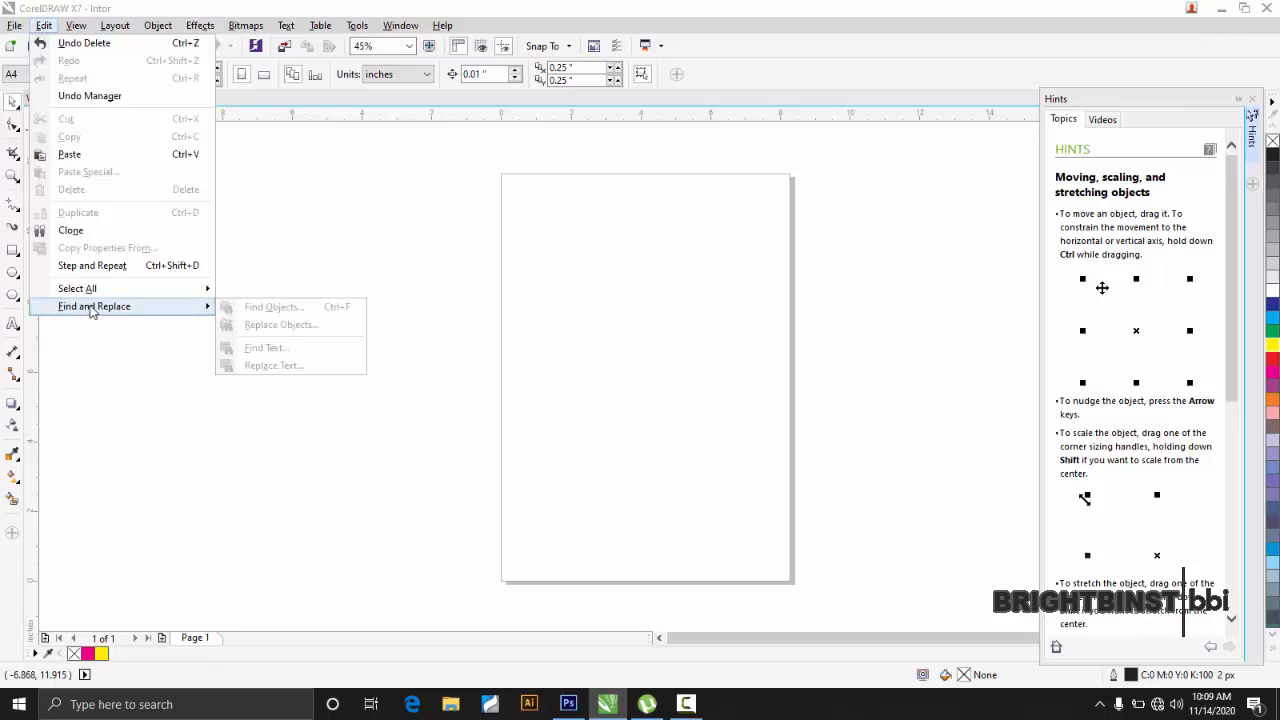
pyautogui.click(434, 279)
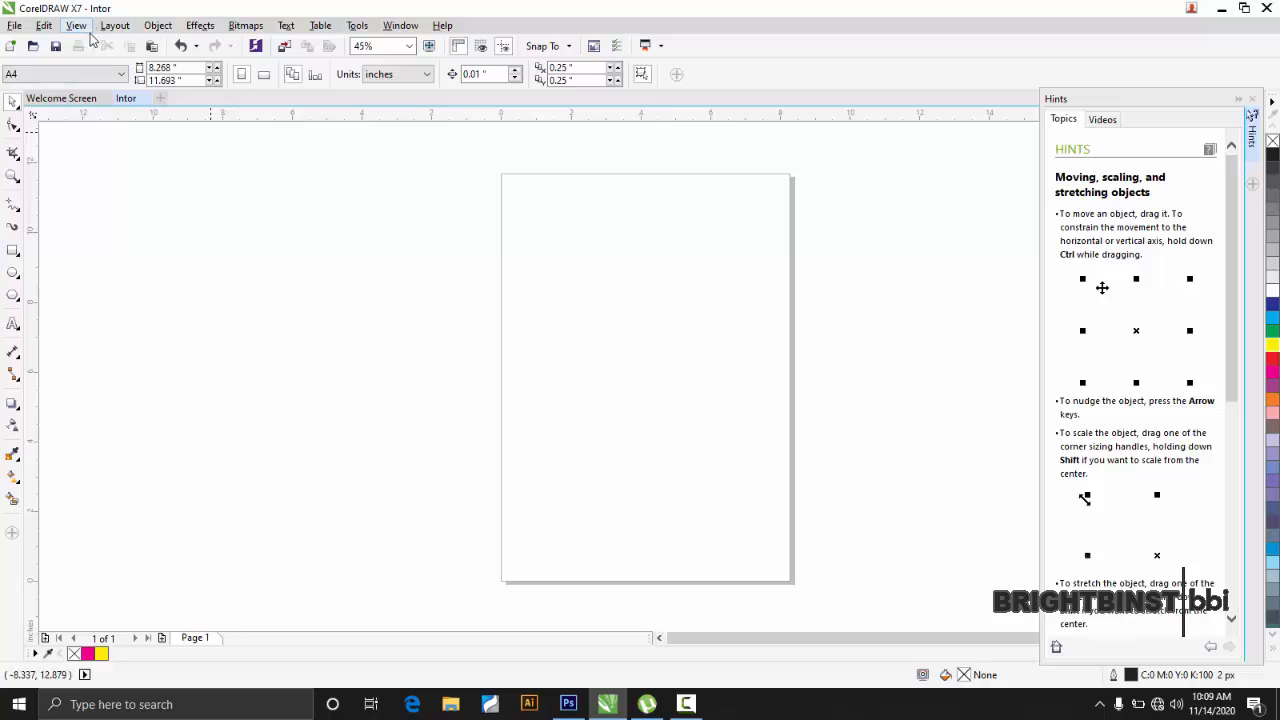
# - Undo the deletion of all objects and deselect the restored objects
pyautogui.click(46, 29)
pyautogui.press('Right')
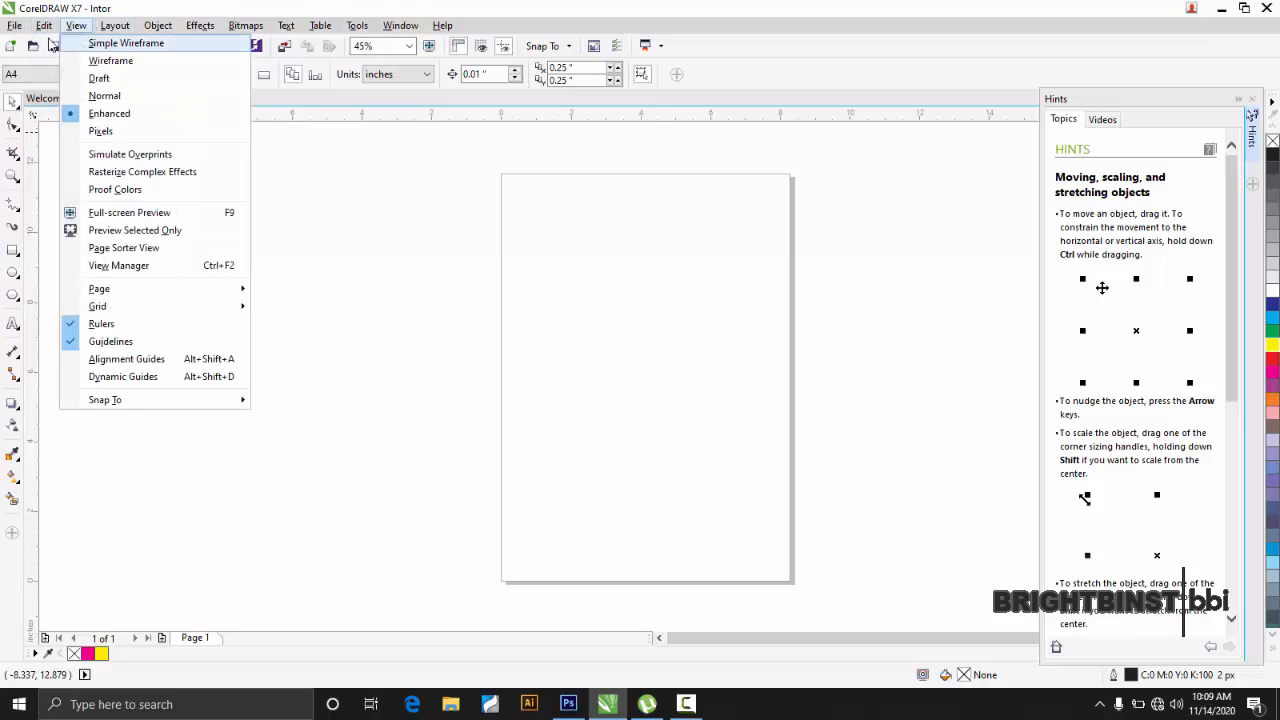
pyautogui.click(57, 43)
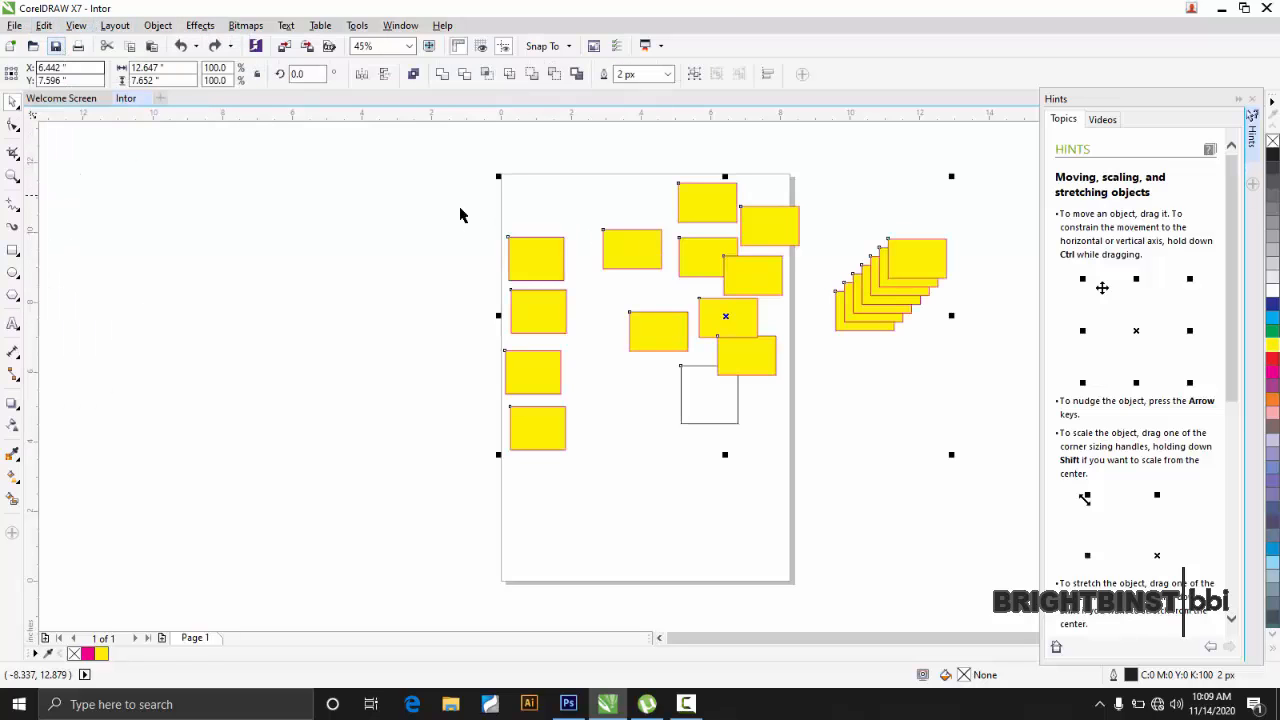
pyautogui.click(674, 272)
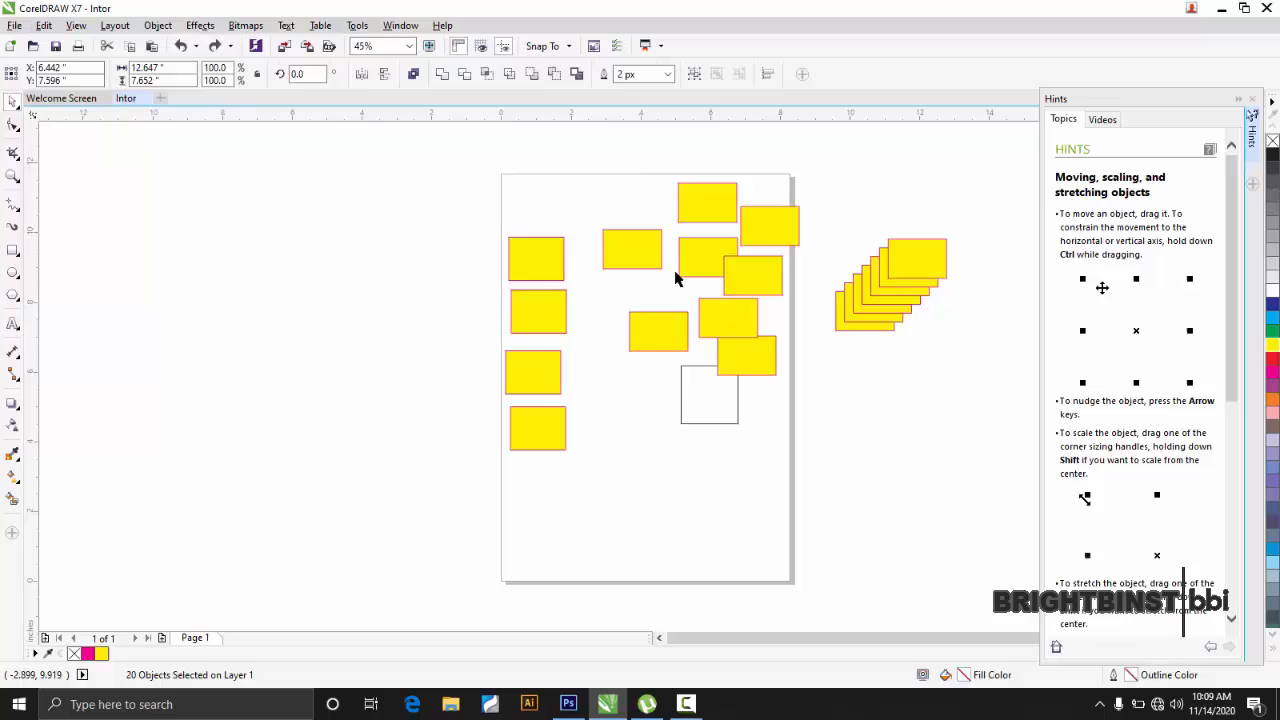
# - Add the artistic text "Corel DRAw" in 24 pt Arial on the lower part of the page, below the rectangles
pyautogui.click(44, 26)
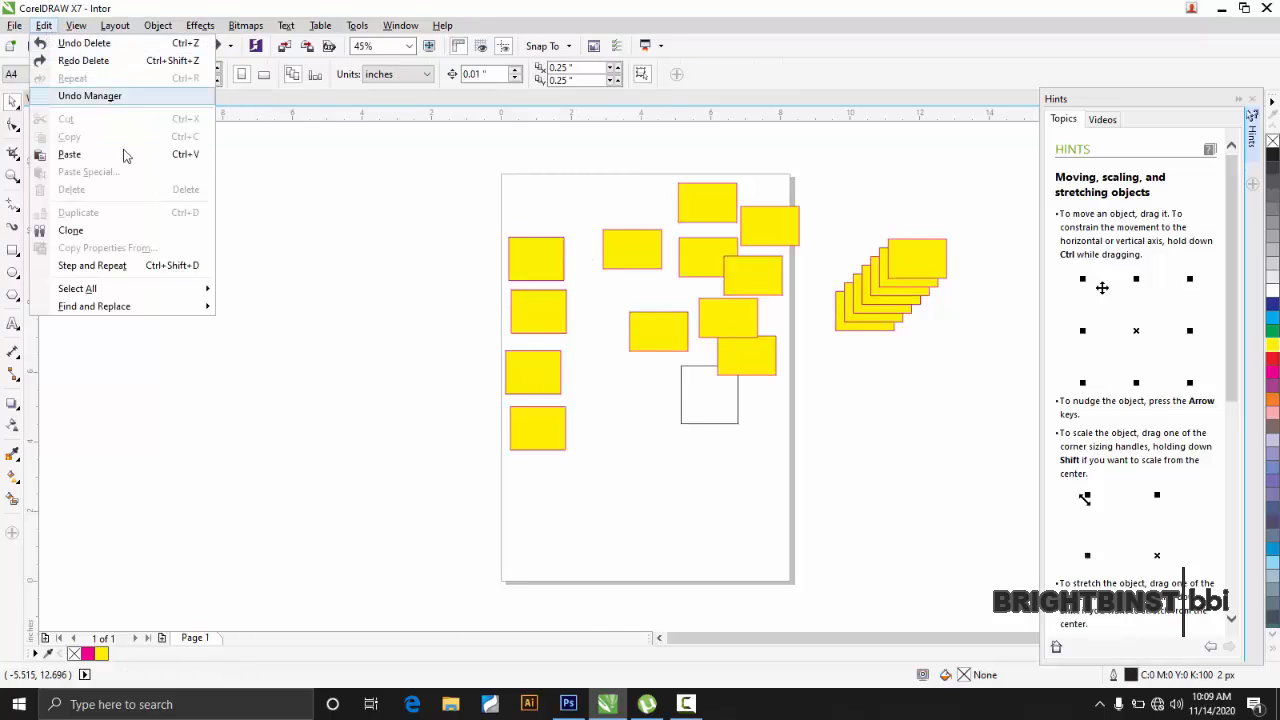
pyautogui.click(309, 194)
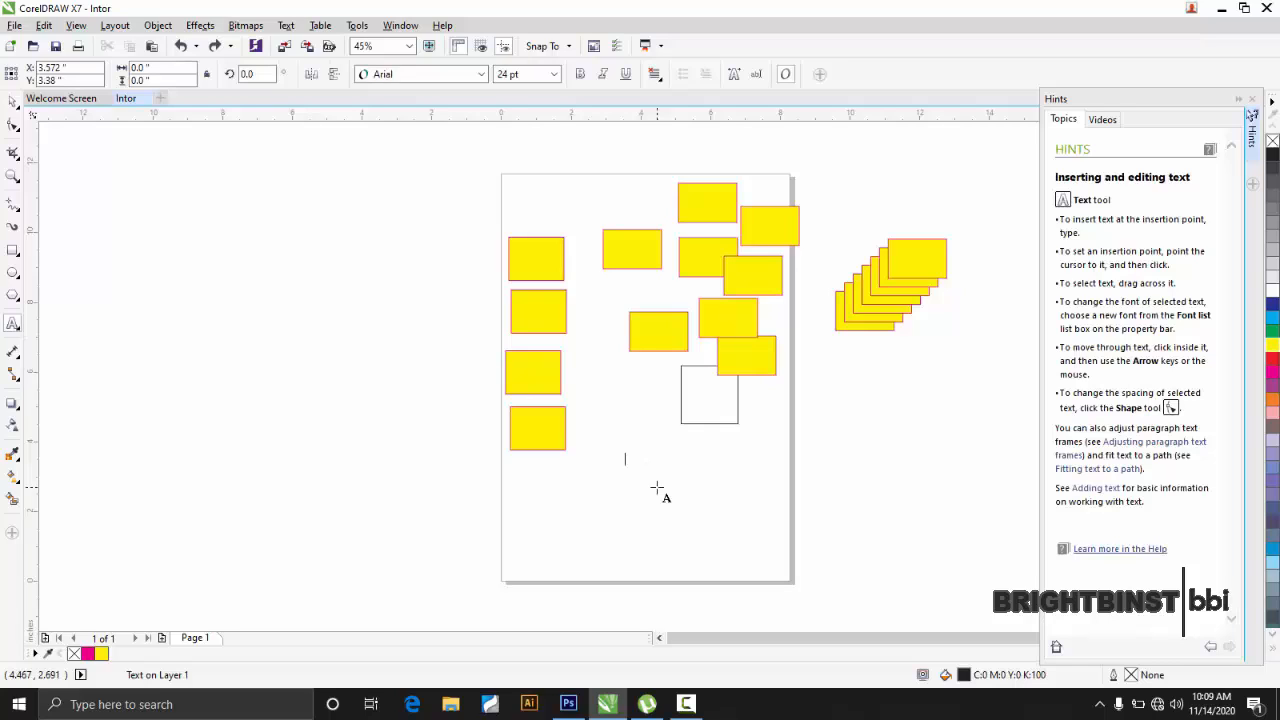
pyautogui.write('Corel DRAw')
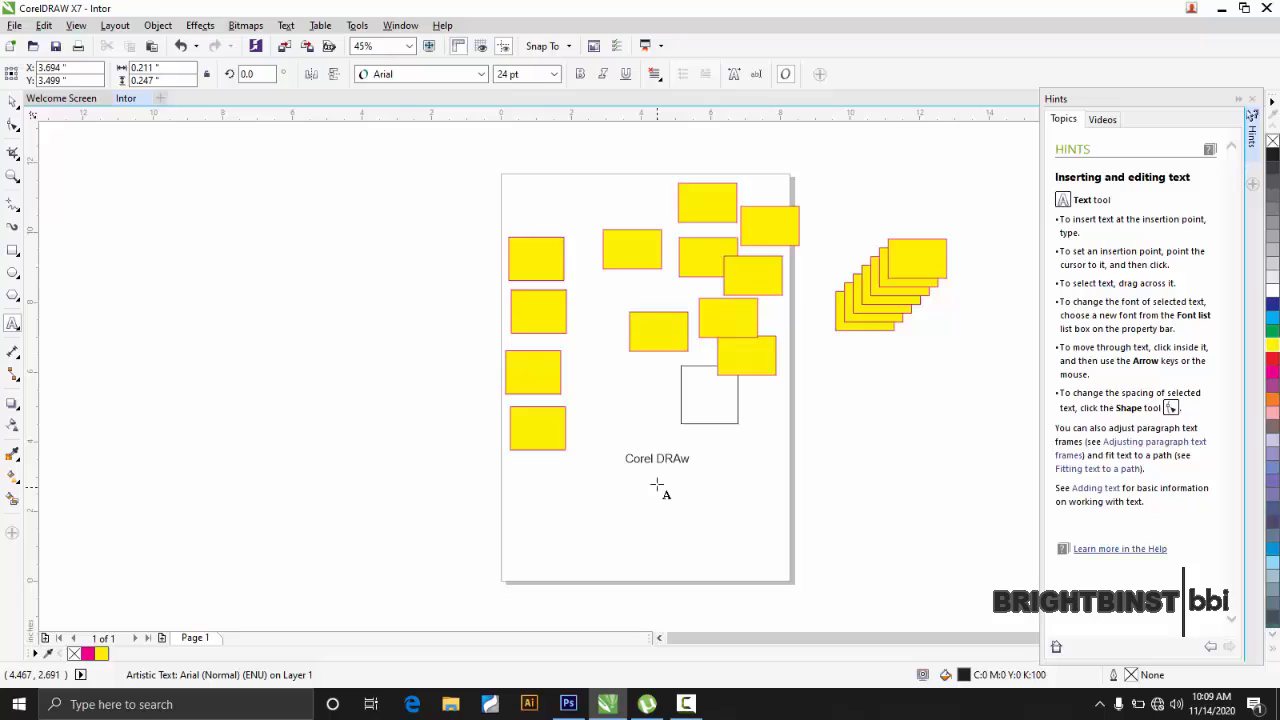
pyautogui.click(654, 478)
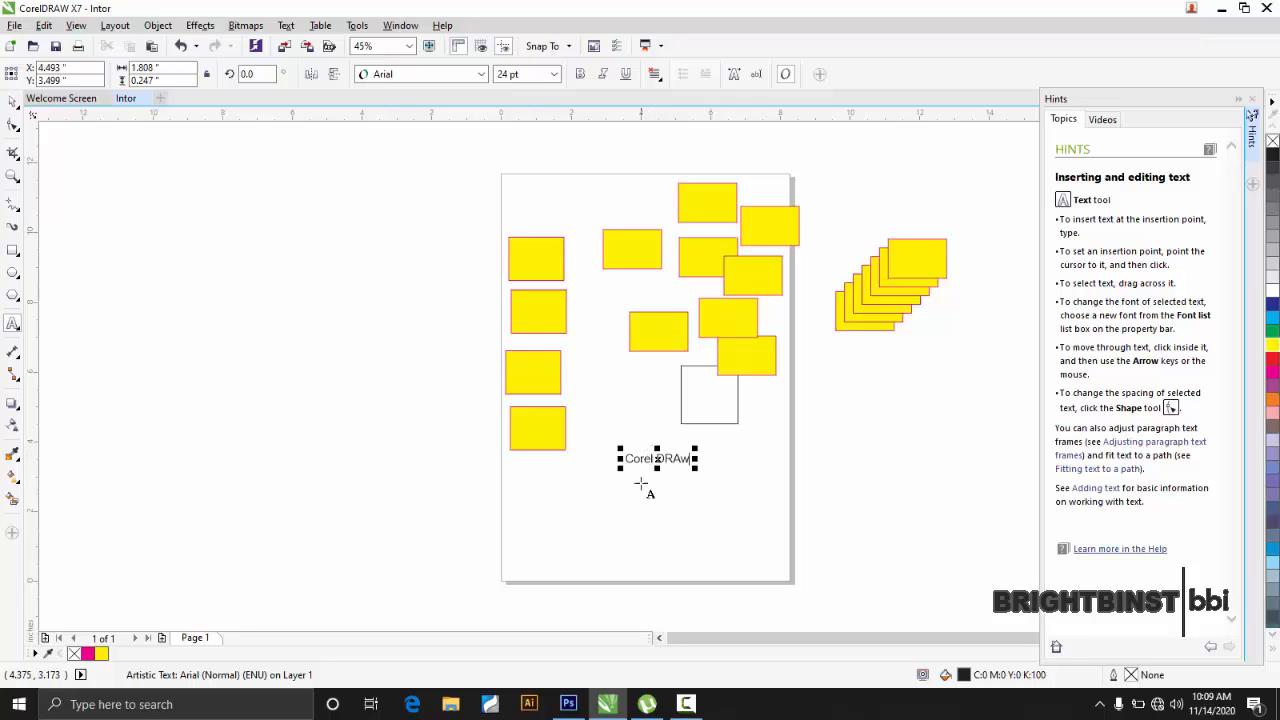
pyautogui.click(641, 483)
pyautogui.click(12, 102)
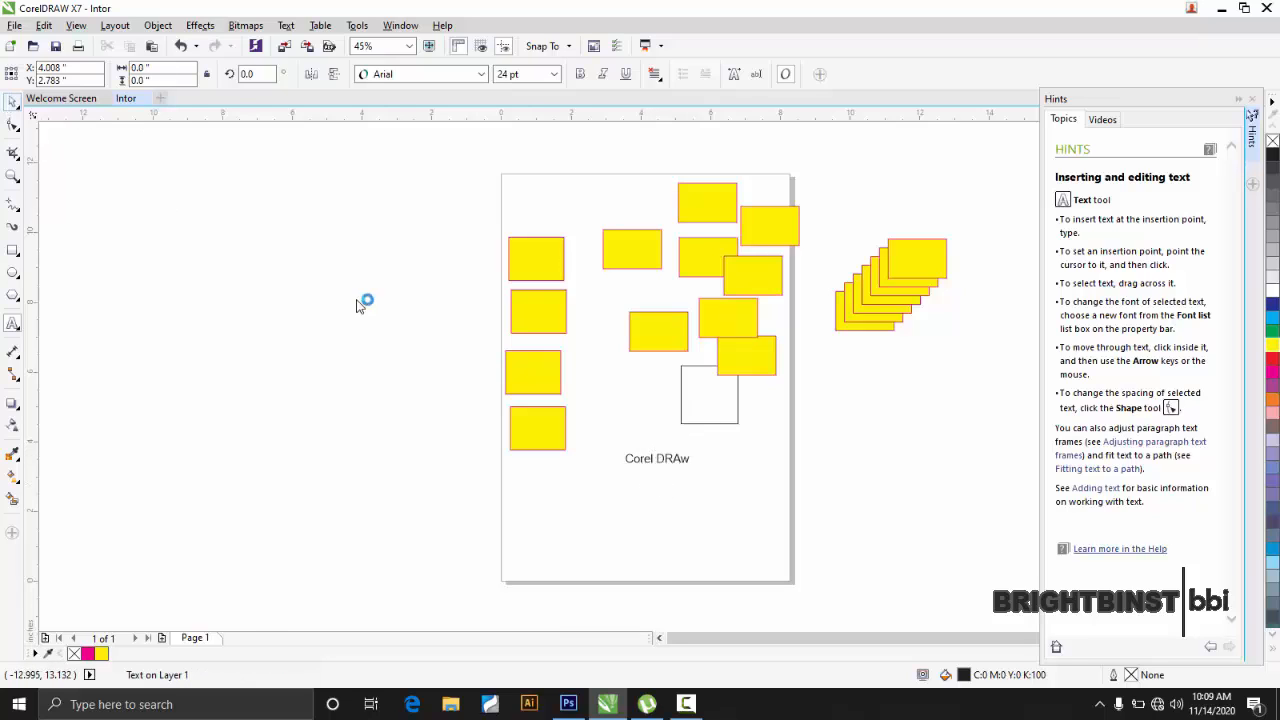
# - Move the "Corel DRAw" text to about X 6.19", Y 3.45", just below the unfilled square, and deselect it
pyautogui.click(665, 460)
pyautogui.moveTo(661, 460); pyautogui.dragTo(712, 465)
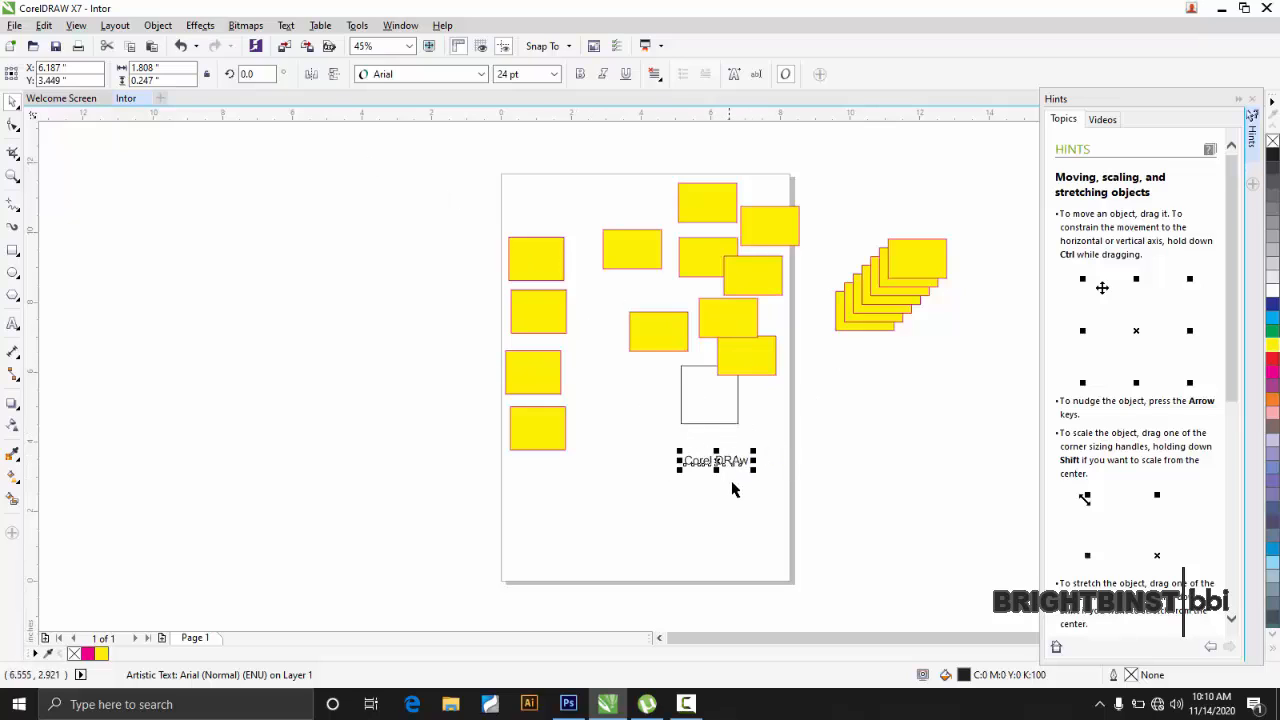
pyautogui.click(446, 330)
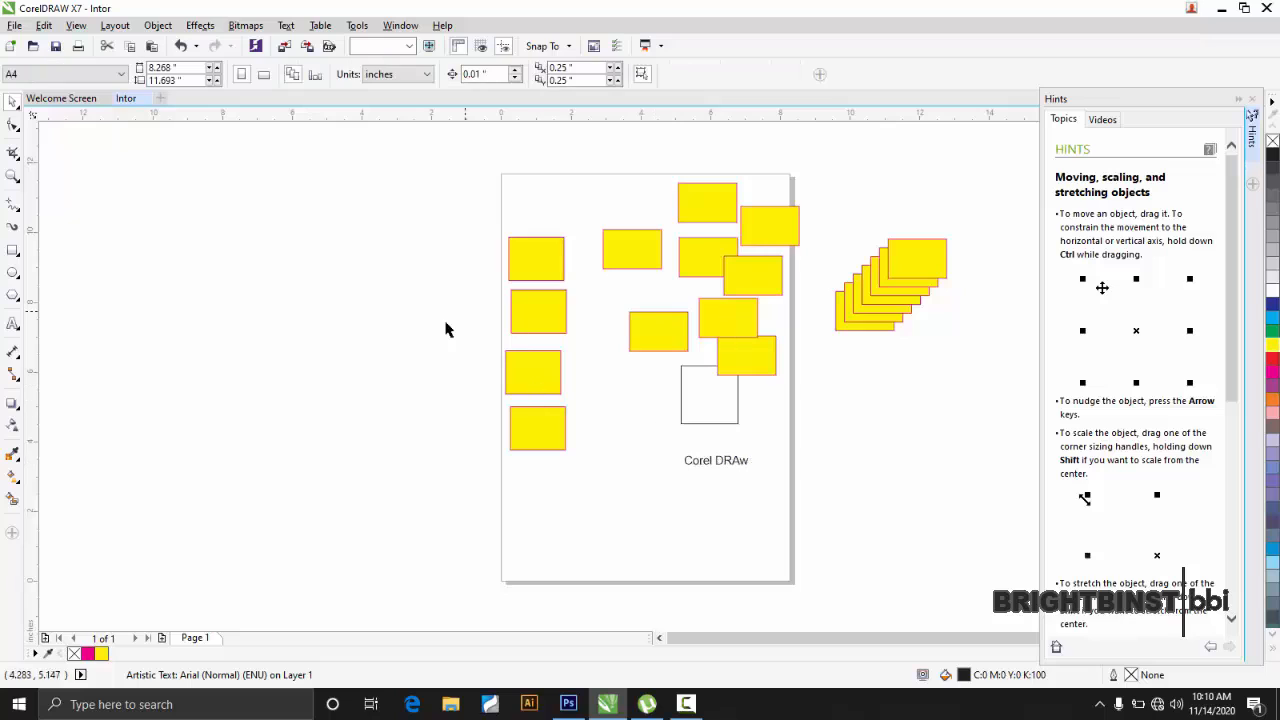
# - Copy and paste the "Corel DRAw" text, place one instance below and slightly left of the other, and deselect it
pyautogui.click(726, 464)
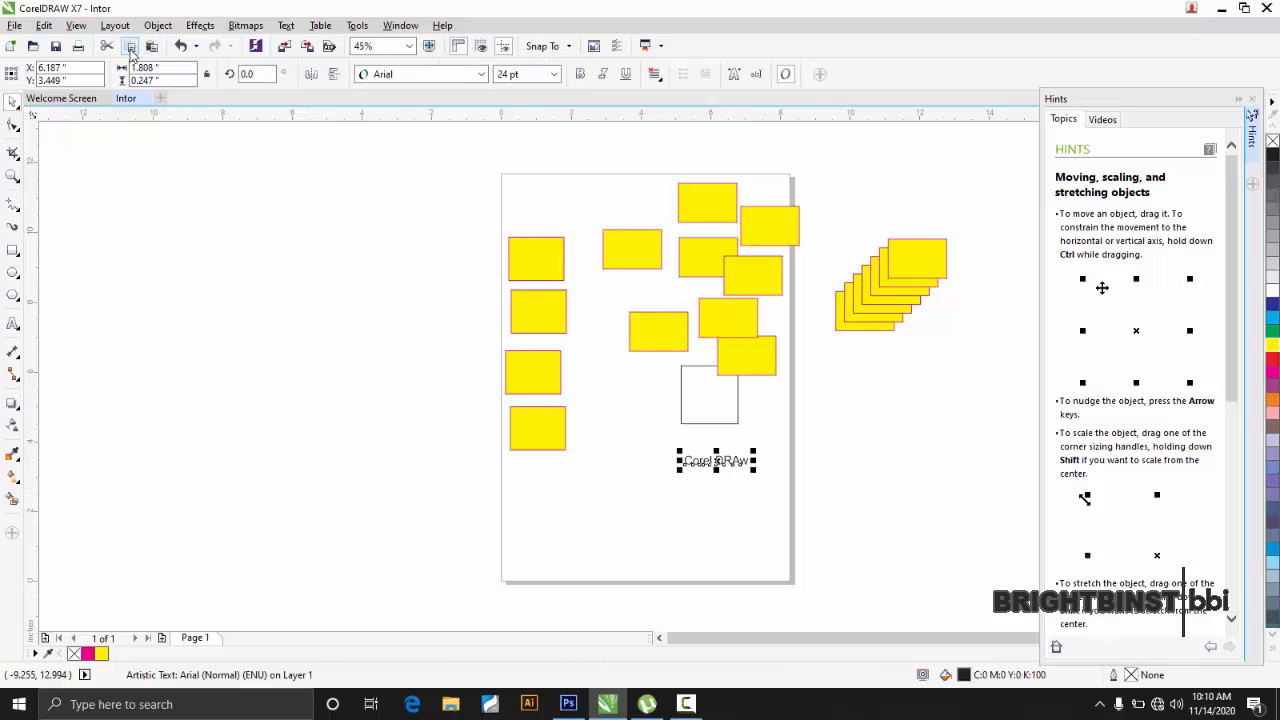
pyautogui.click(154, 46)
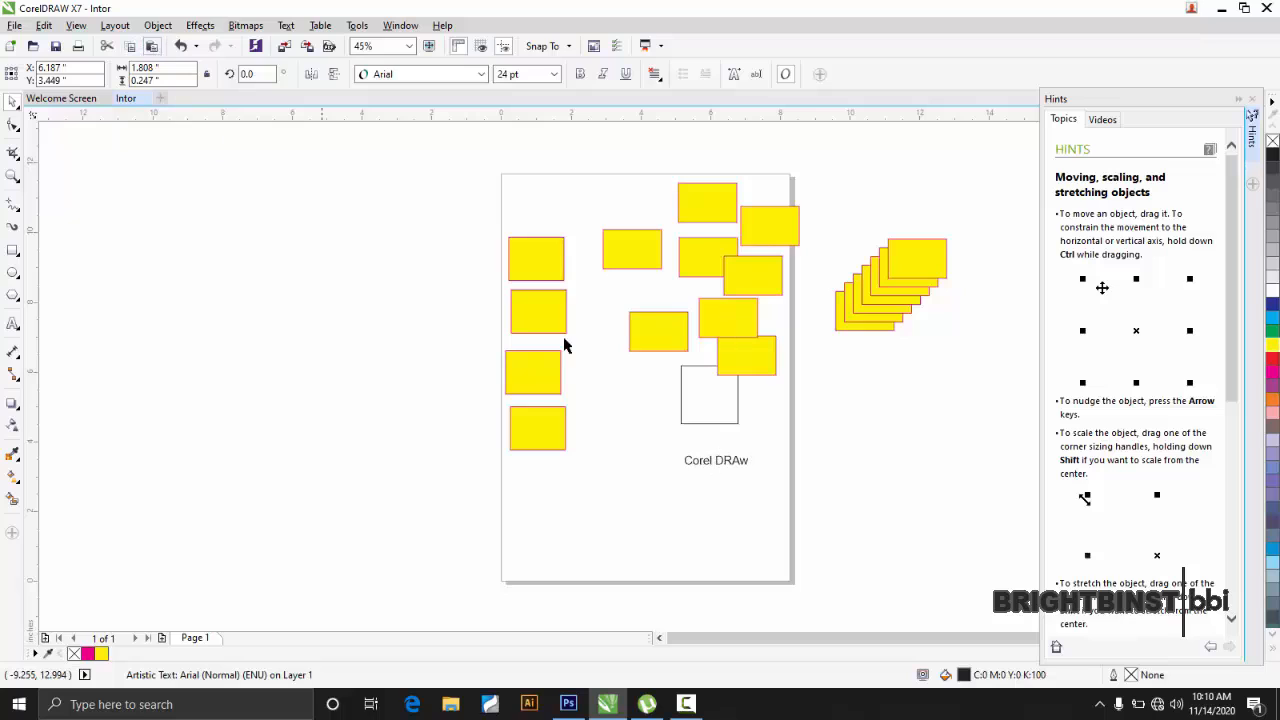
pyautogui.moveTo(717, 461); pyautogui.dragTo(697, 501)
pyautogui.click(770, 508)
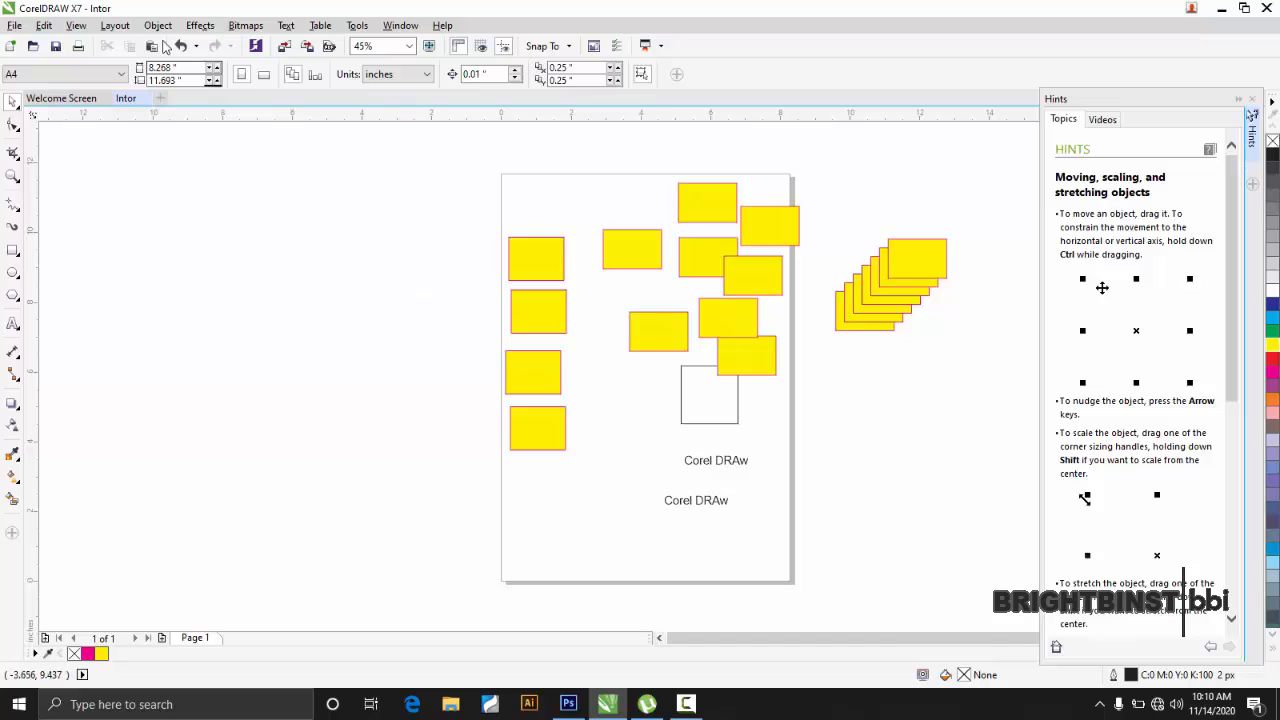
# - Begin a new Find Objects search and limit the object type to Artistic Text, keeping the wizard clear of the page
pyautogui.click(42, 26)
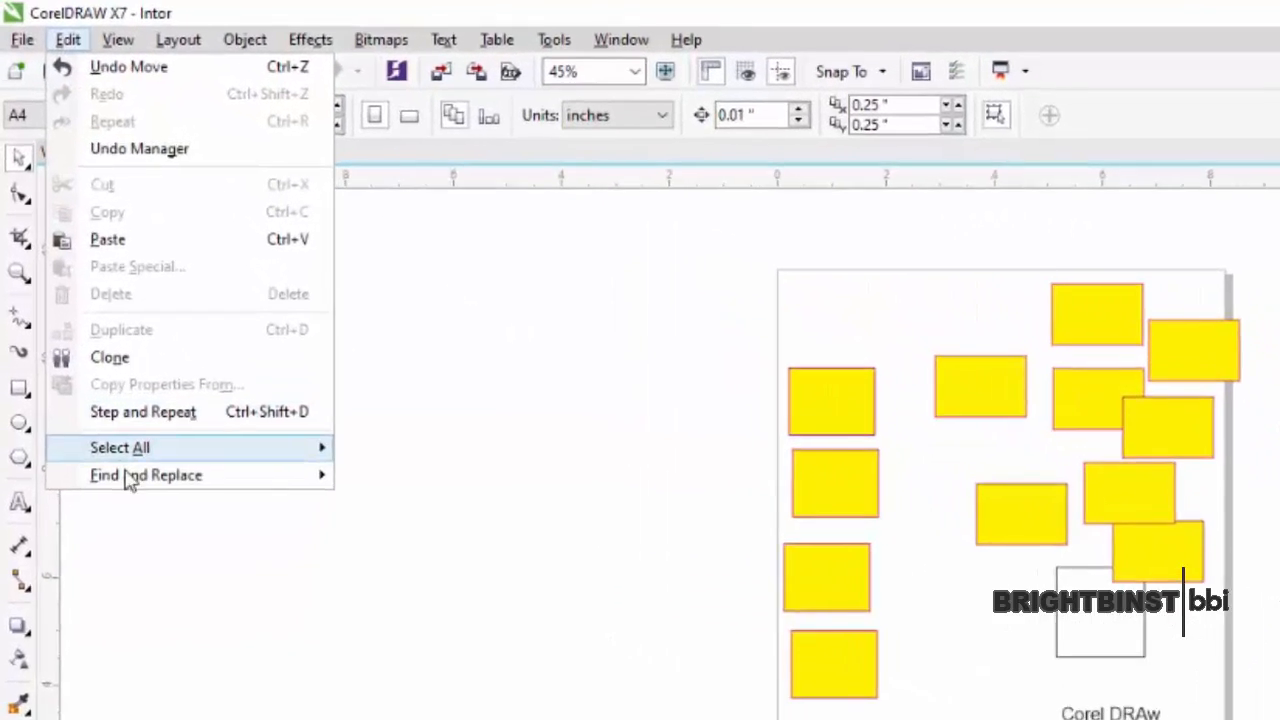
pyautogui.moveTo(85, 312)
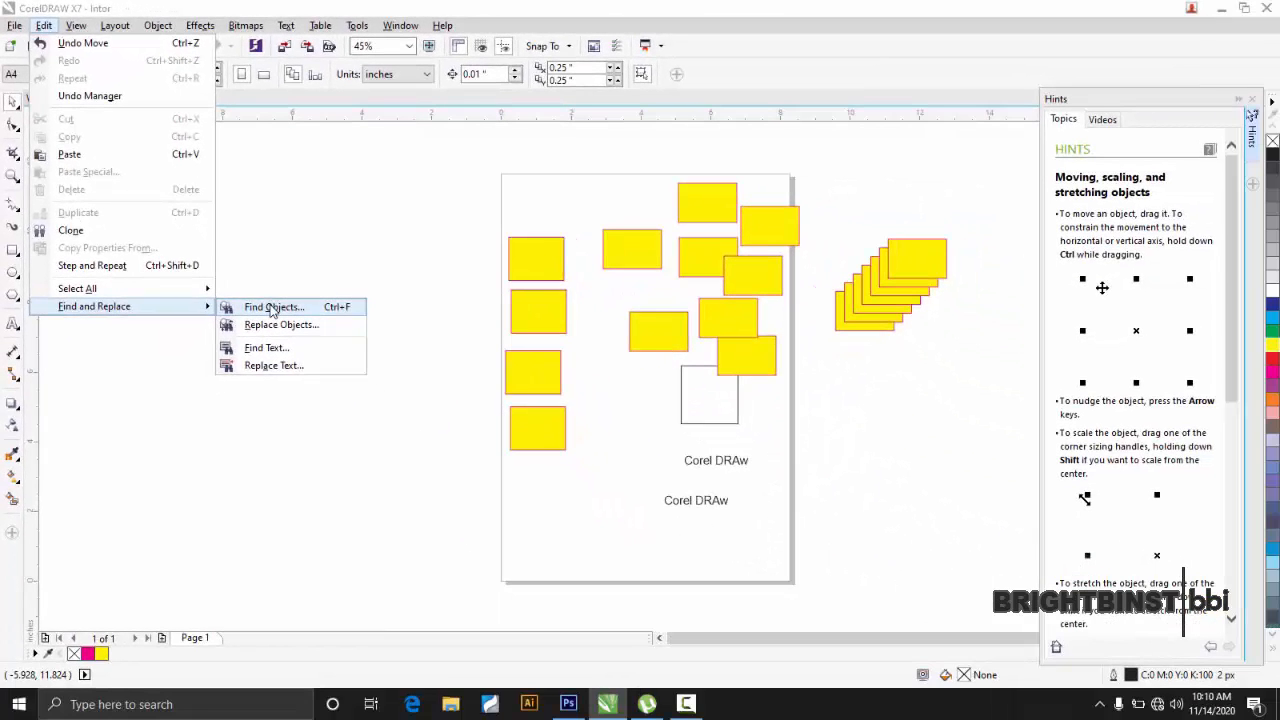
pyautogui.click(270, 309)
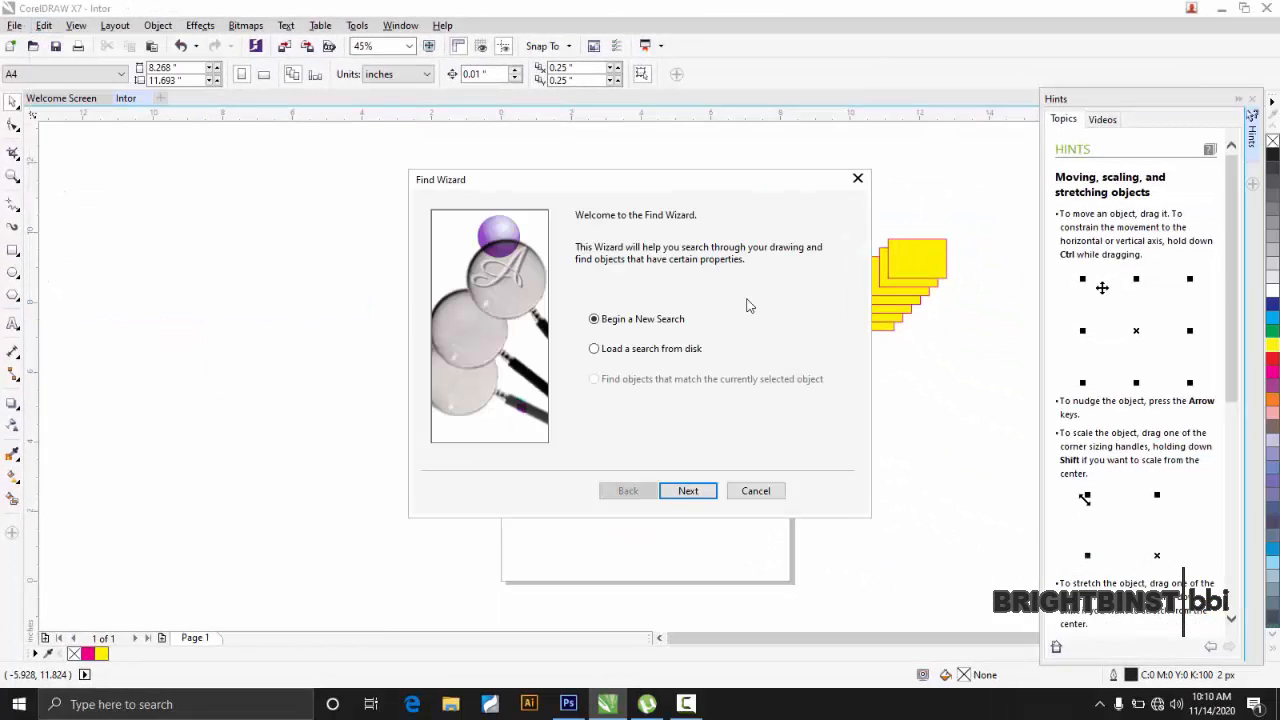
pyautogui.click(688, 490)
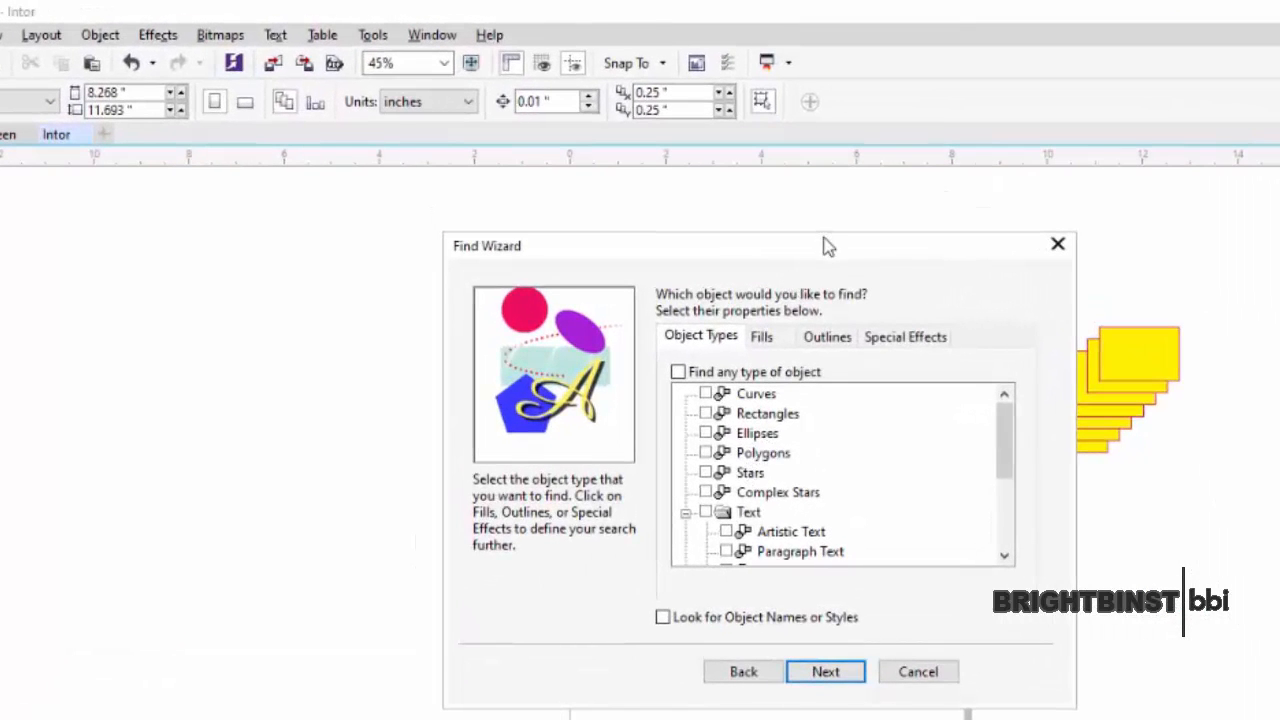
pyautogui.moveTo(826, 246); pyautogui.dragTo(437, 228)
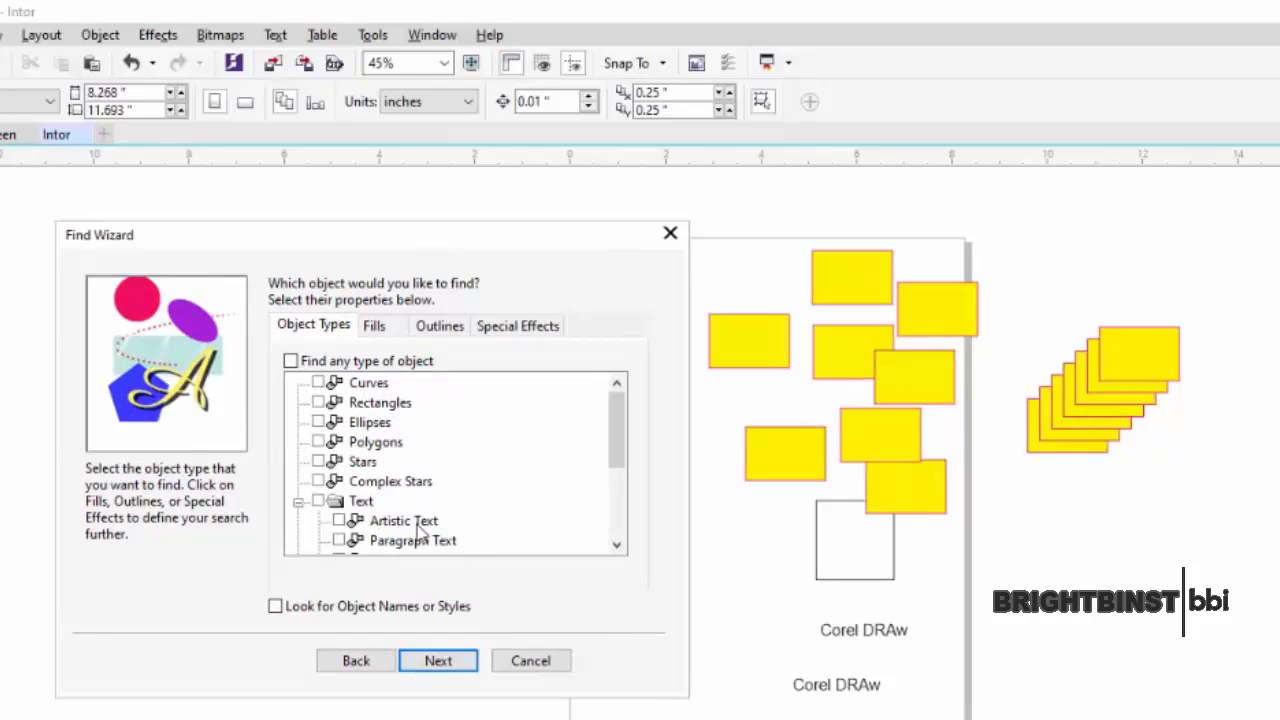
pyautogui.click(340, 521)
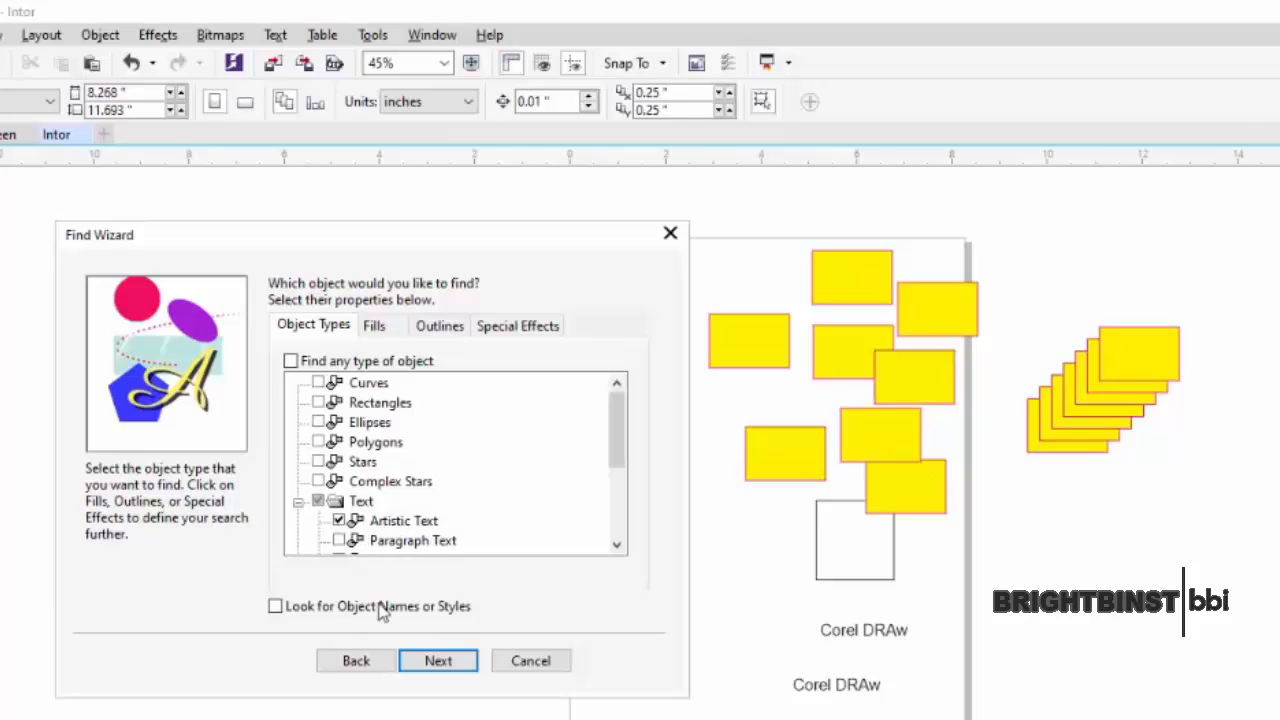
# - Run the search without specifying further artistic text properties and find the next matching object
pyautogui.click(446, 673)
pyautogui.click(440, 662)
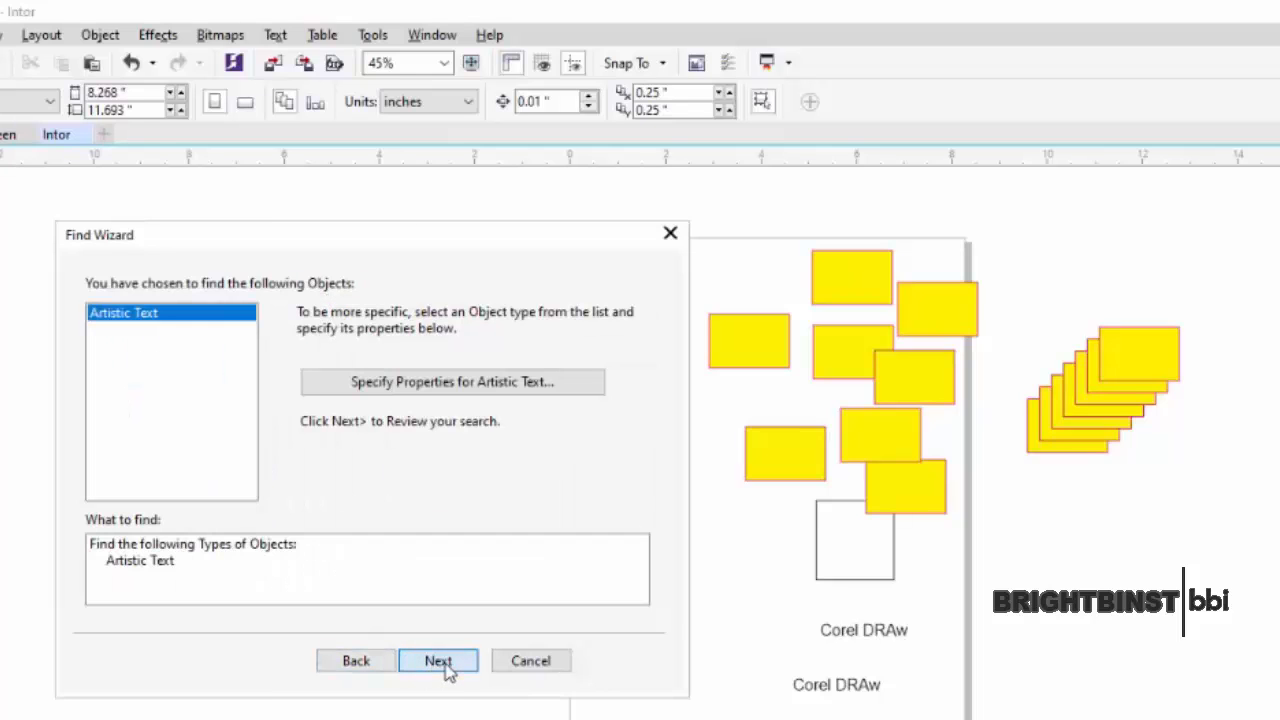
pyautogui.click(441, 664)
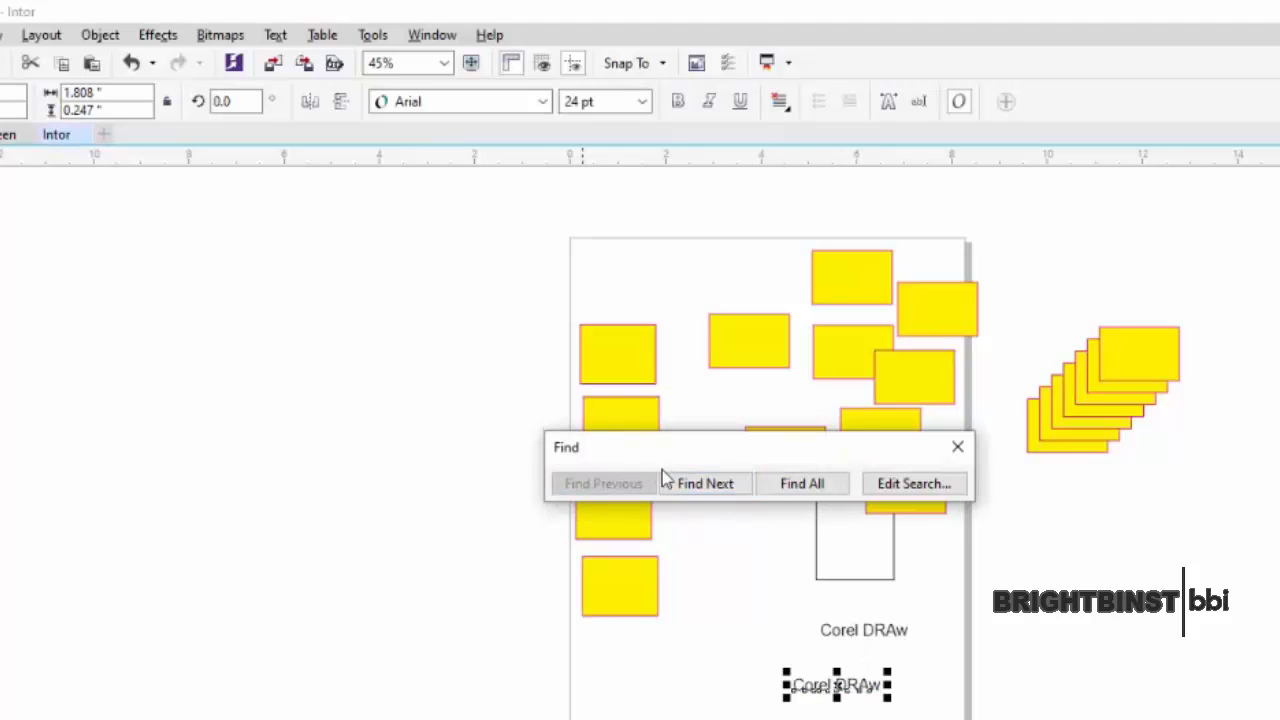
pyautogui.click(690, 486)
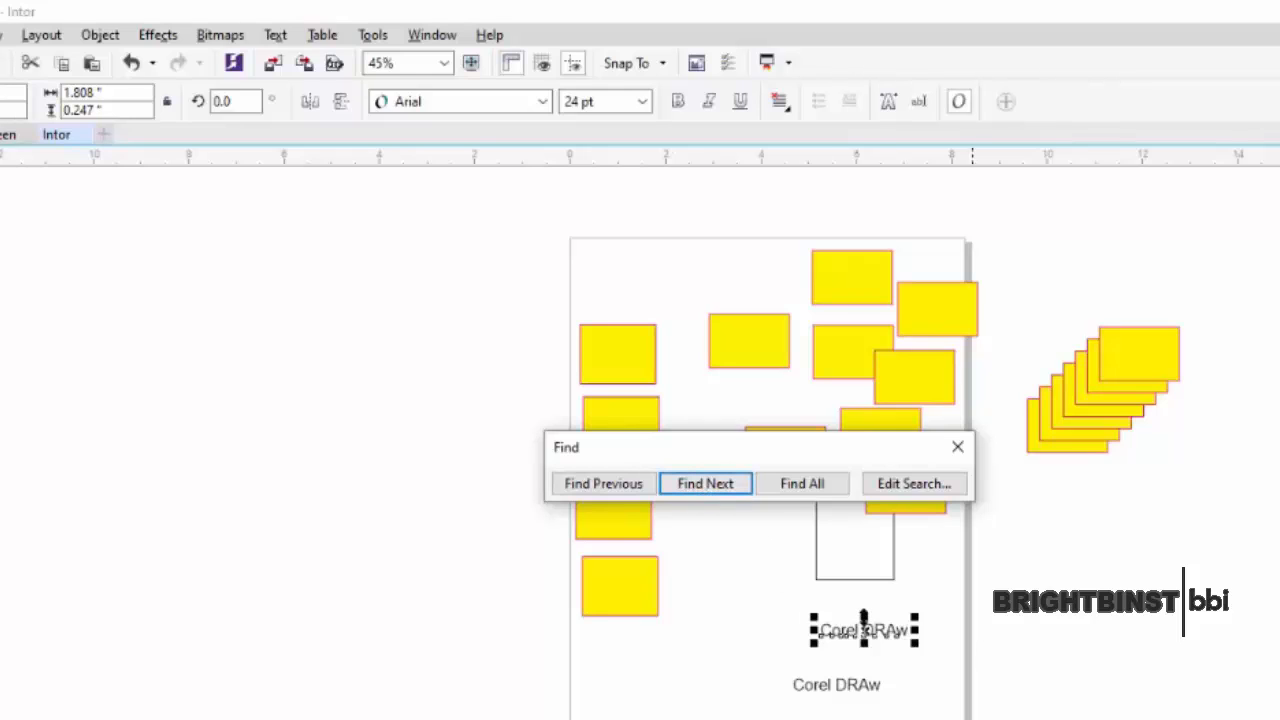
# - Edit the search to examine the available Fills, Outlines and Special Effects criteria, and cancel without changing any
pyautogui.click(907, 488)
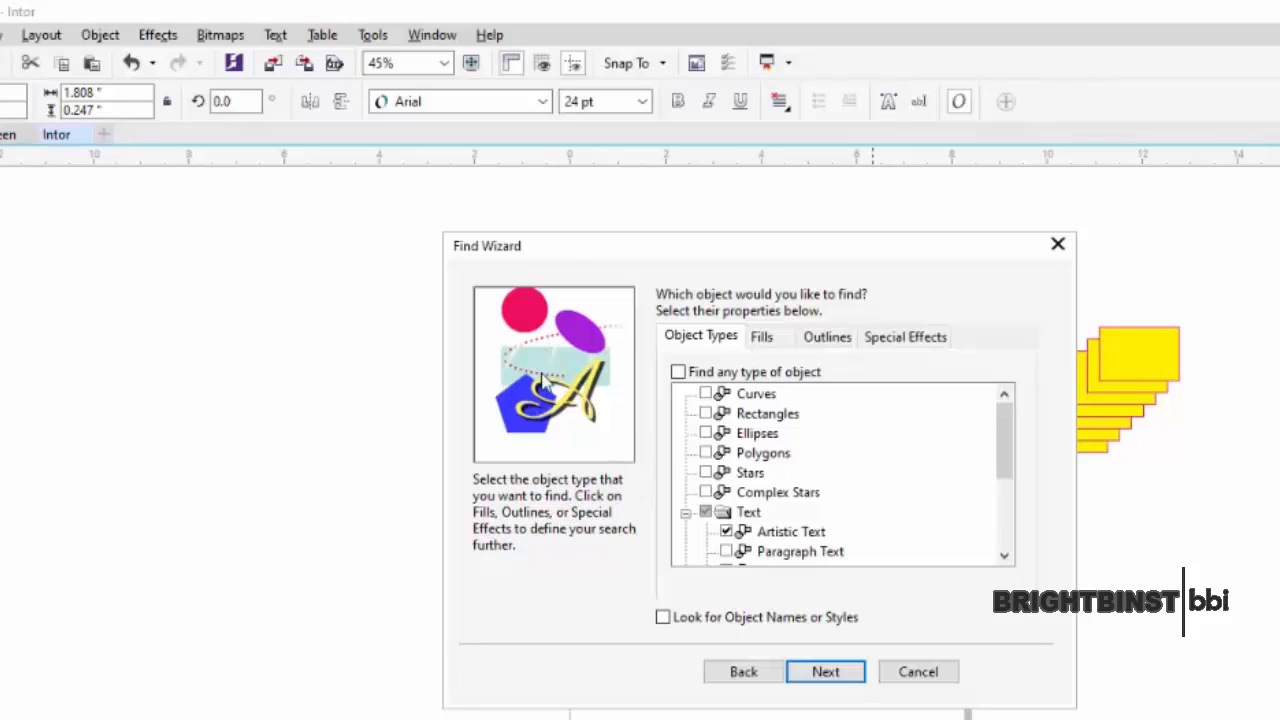
pyautogui.click(762, 338)
pyautogui.click(830, 340)
pyautogui.click(888, 345)
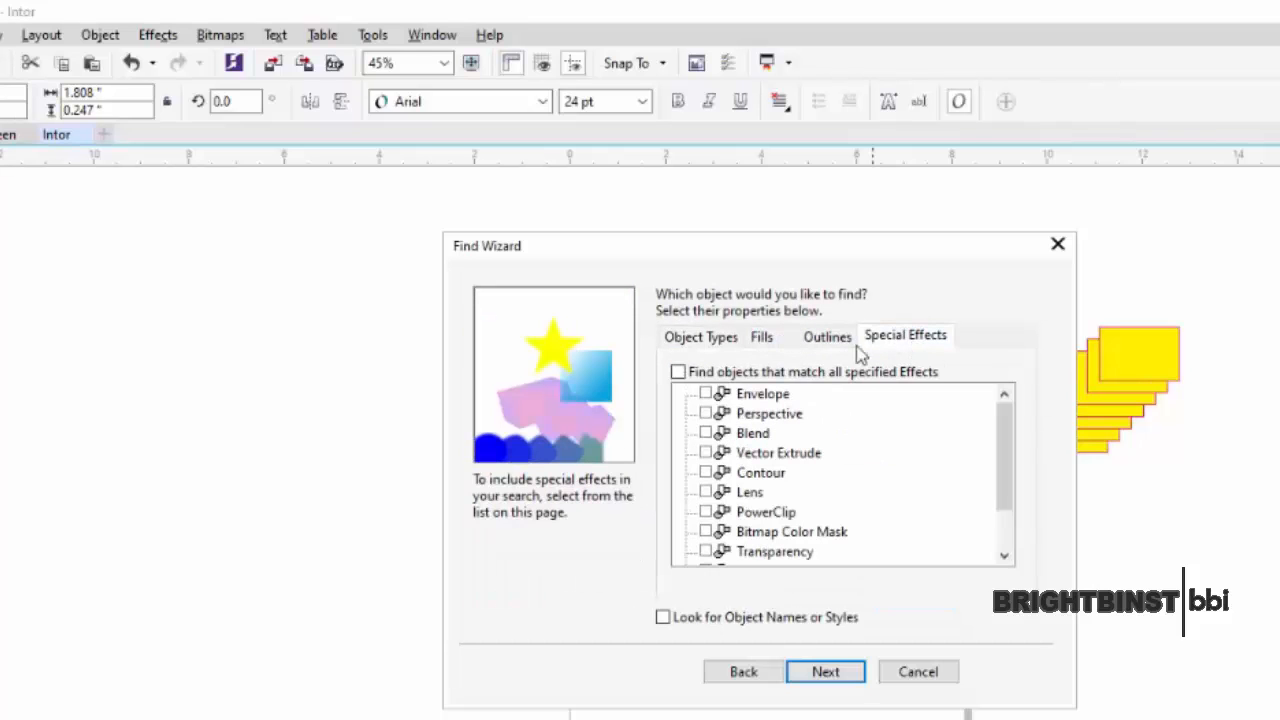
pyautogui.click(763, 340)
pyautogui.click(828, 338)
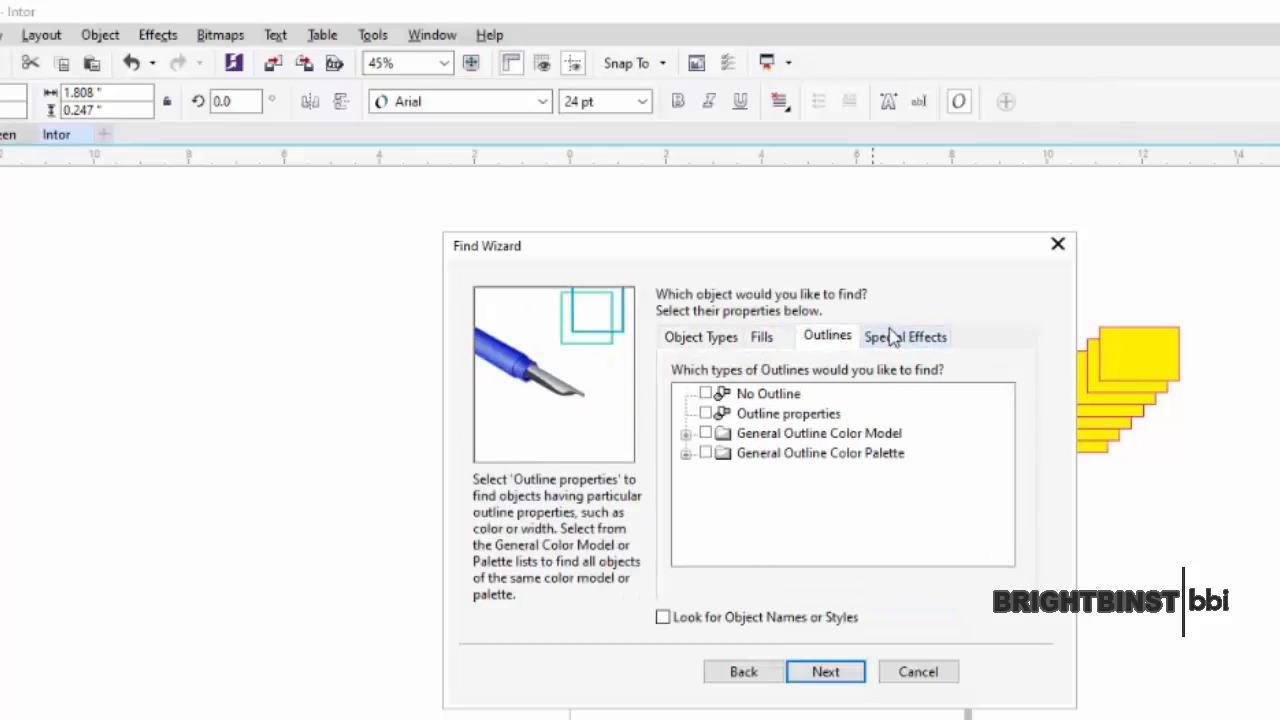
pyautogui.click(880, 338)
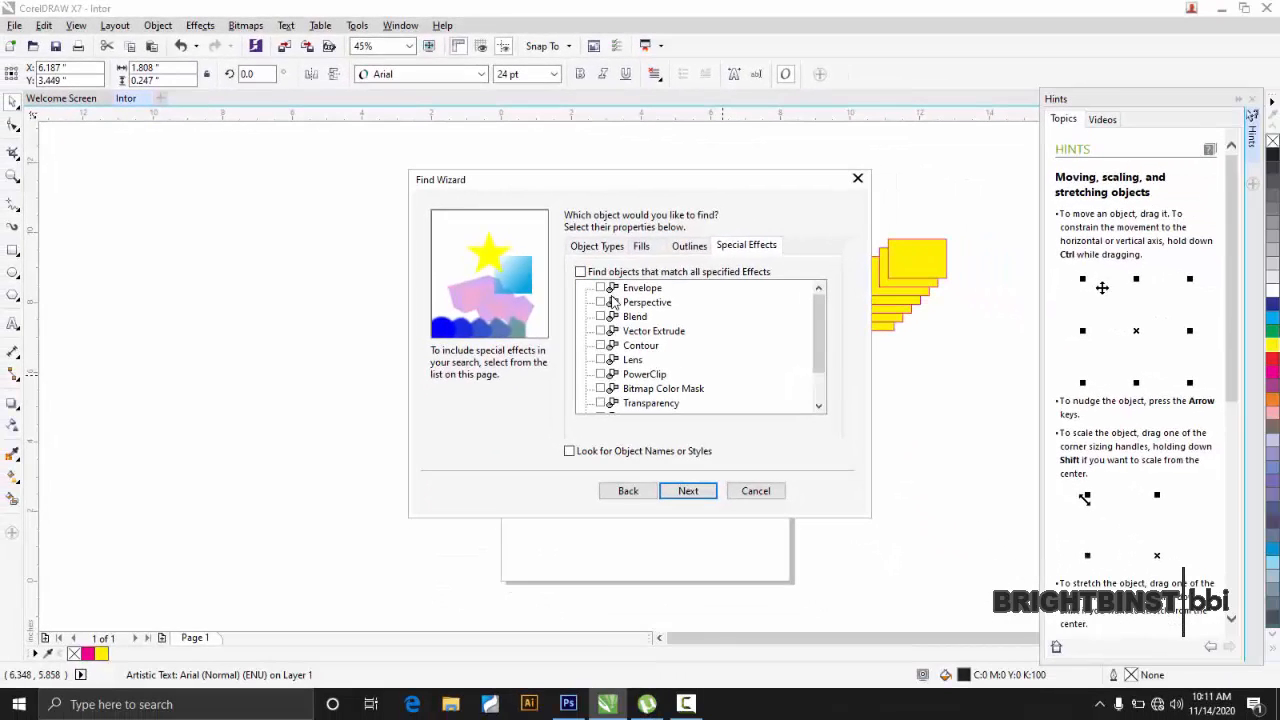
pyautogui.click(641, 247)
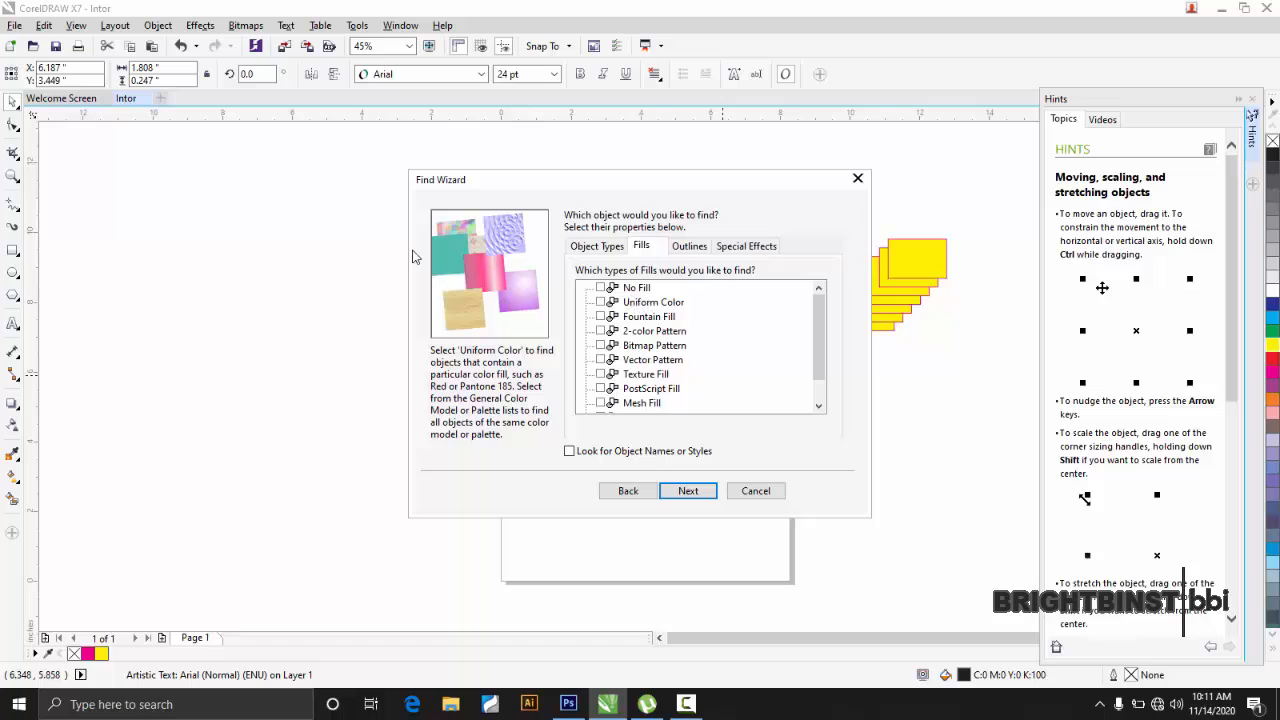
pyautogui.click(690, 247)
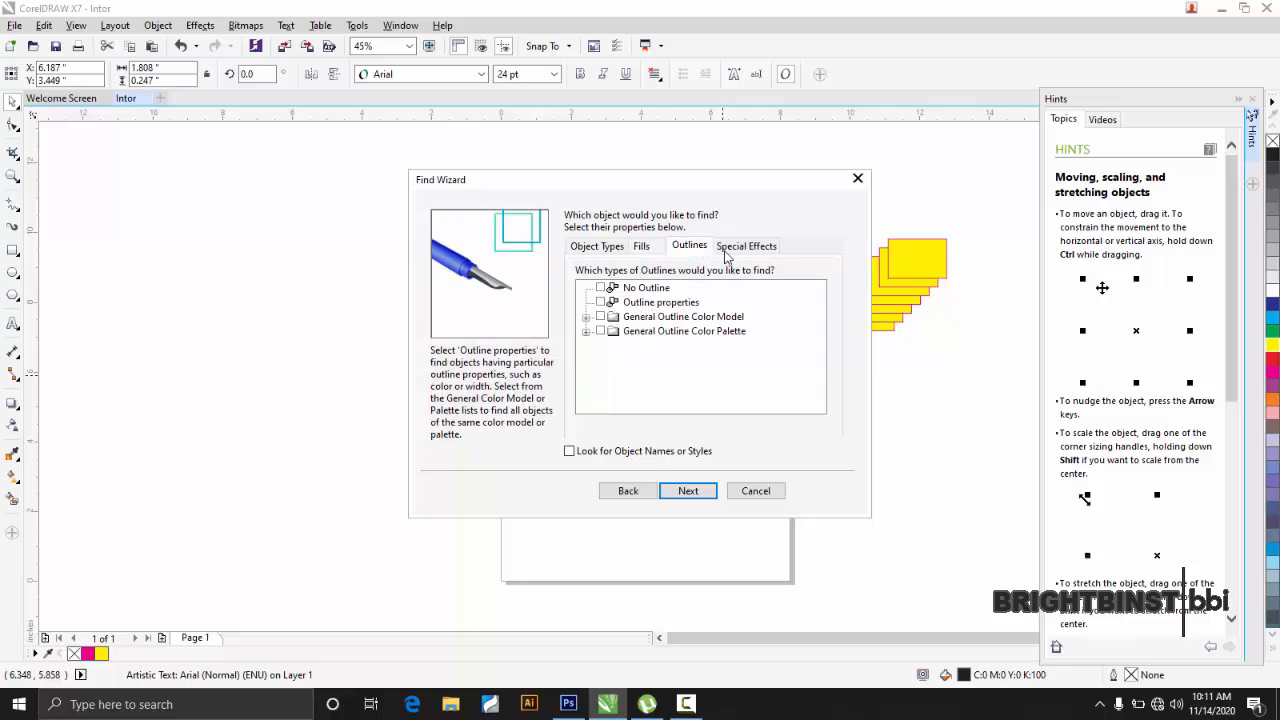
pyautogui.click(730, 247)
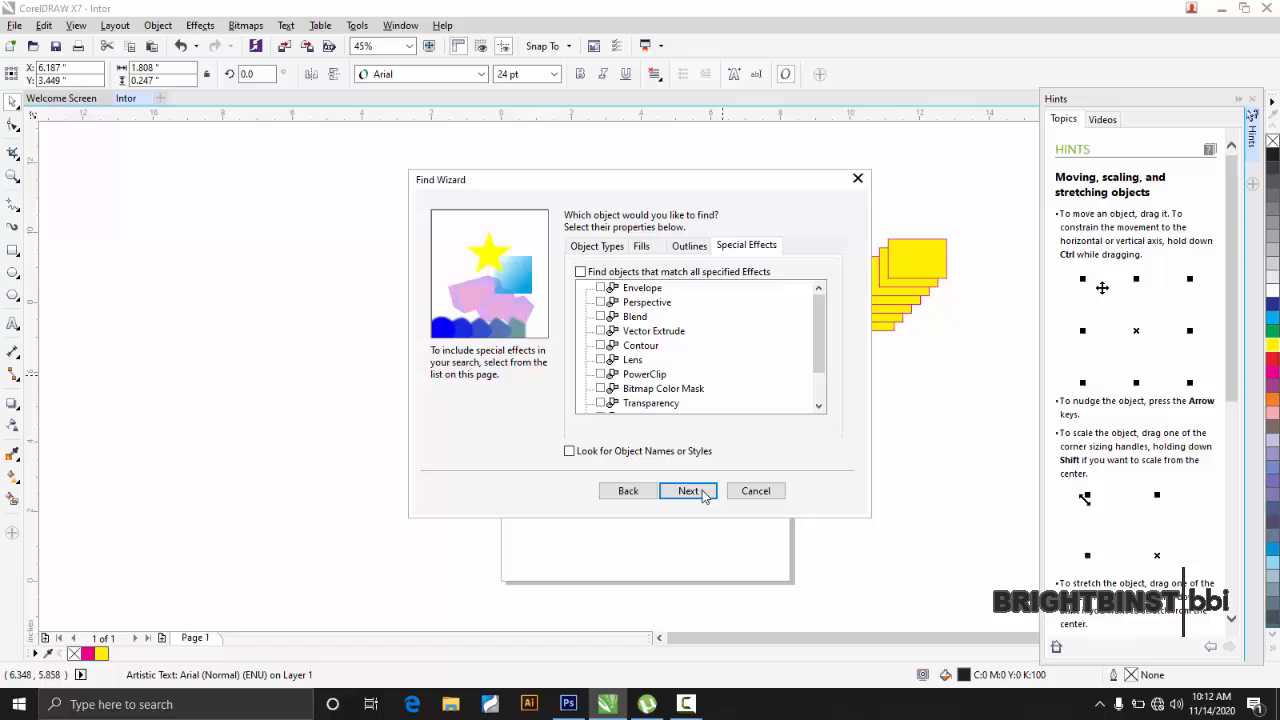
pyautogui.click(776, 495)
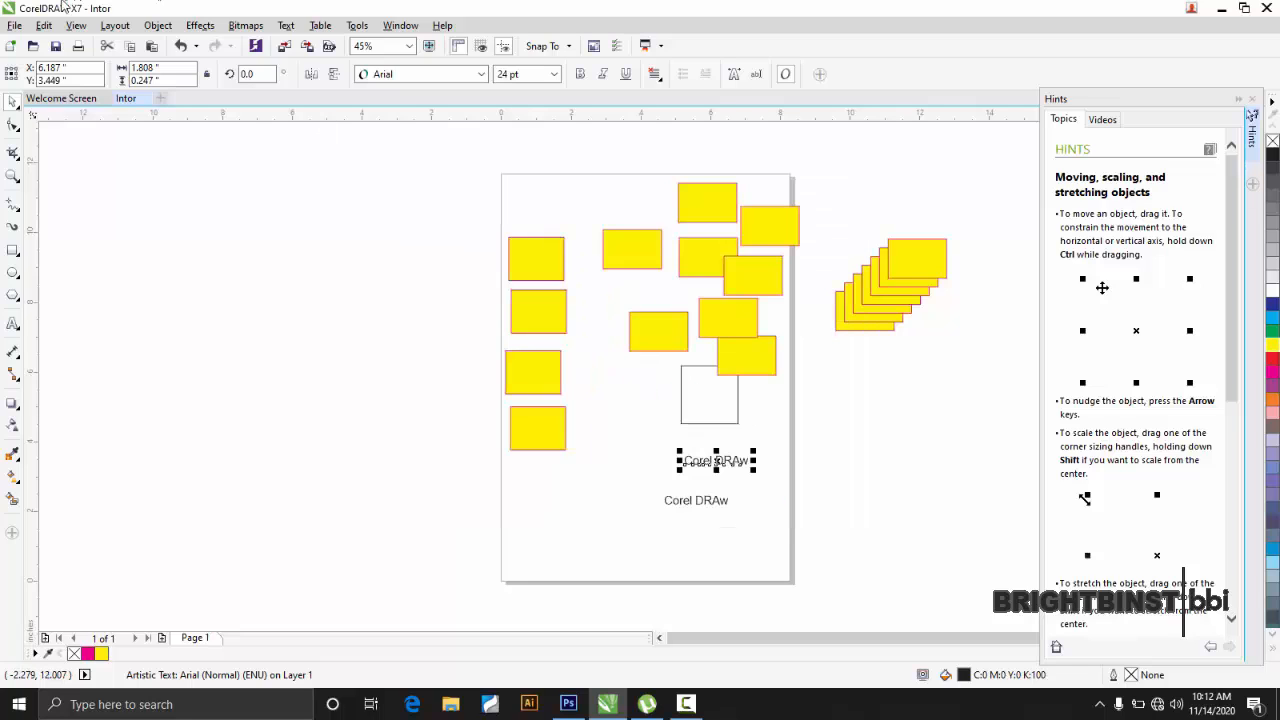
# - Deselect the "Corel DRAw" text found by the search
pyautogui.click(40, 25)
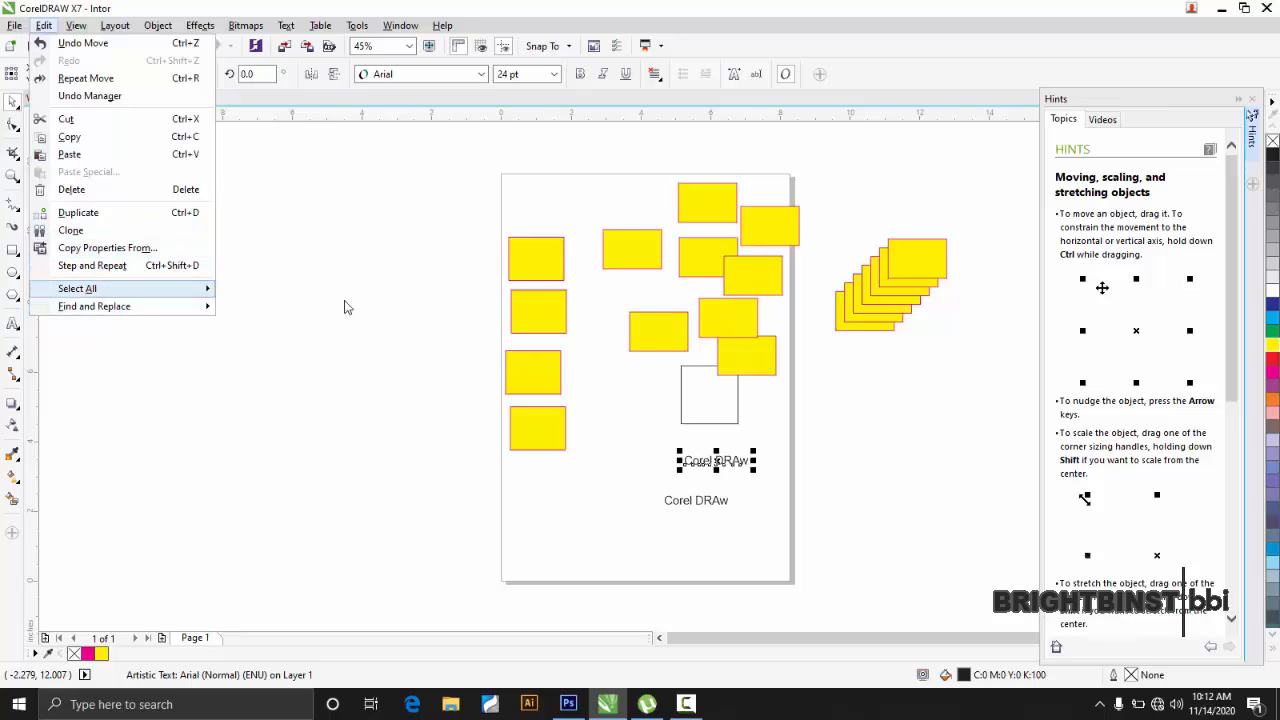
pyautogui.click(352, 246)
pyautogui.click(843, 451)
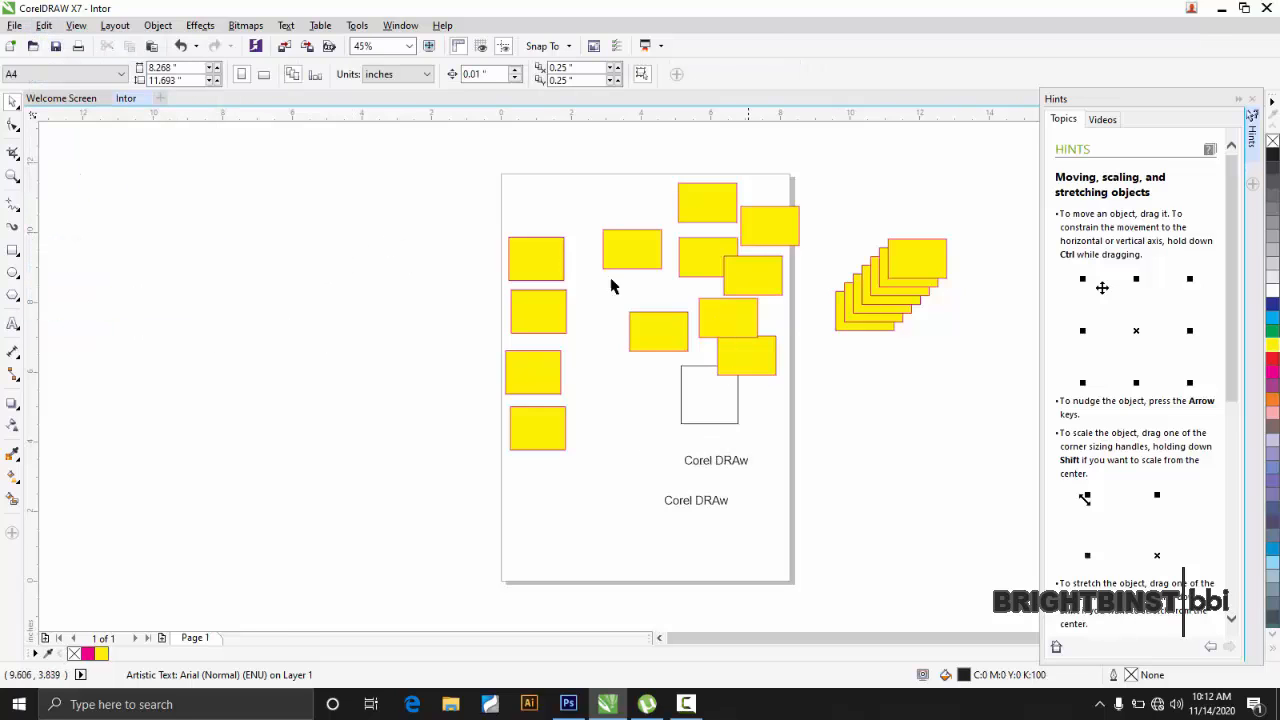